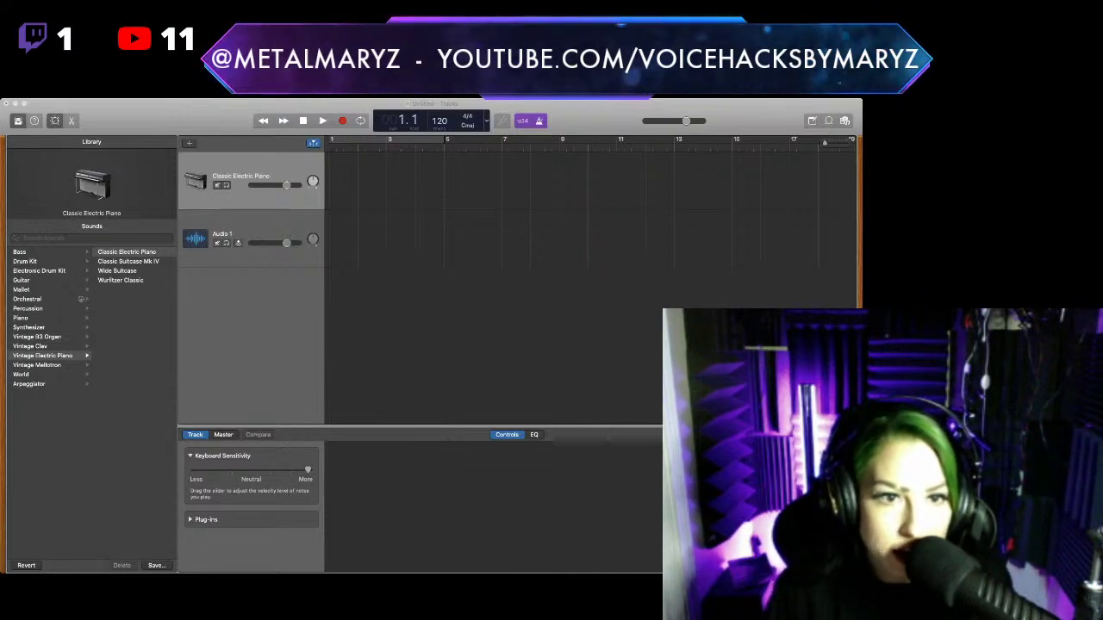
Compare the Classic Electric Piano and Audio 1 tracks by selecting each in turn and viewing its settings
click(250, 345)
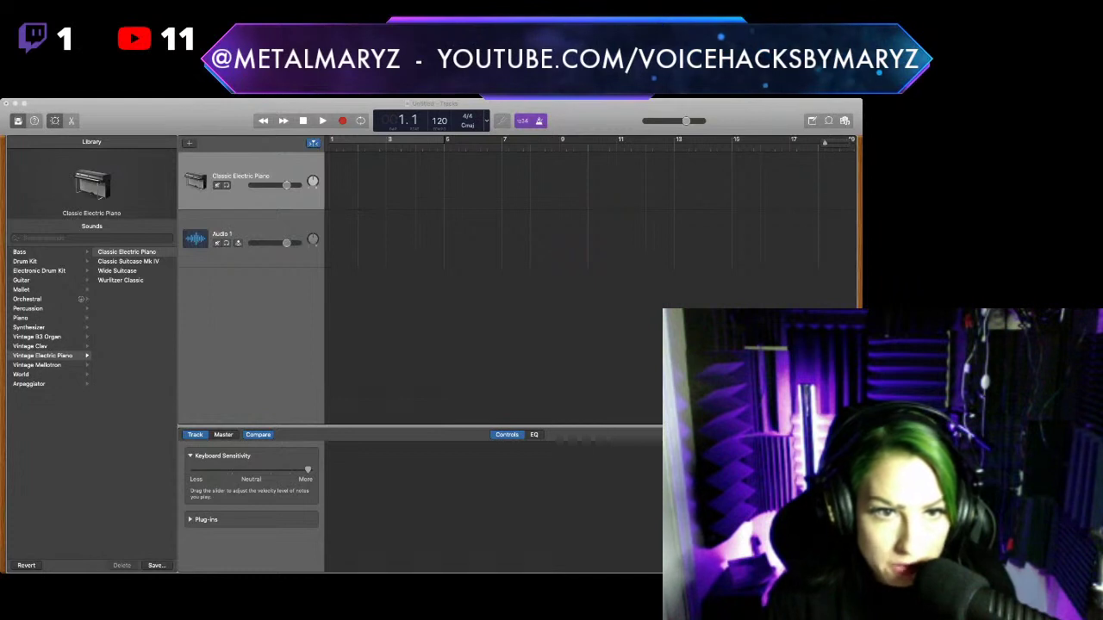
scroll(590, 207, down, 1)
key(super+Tab)
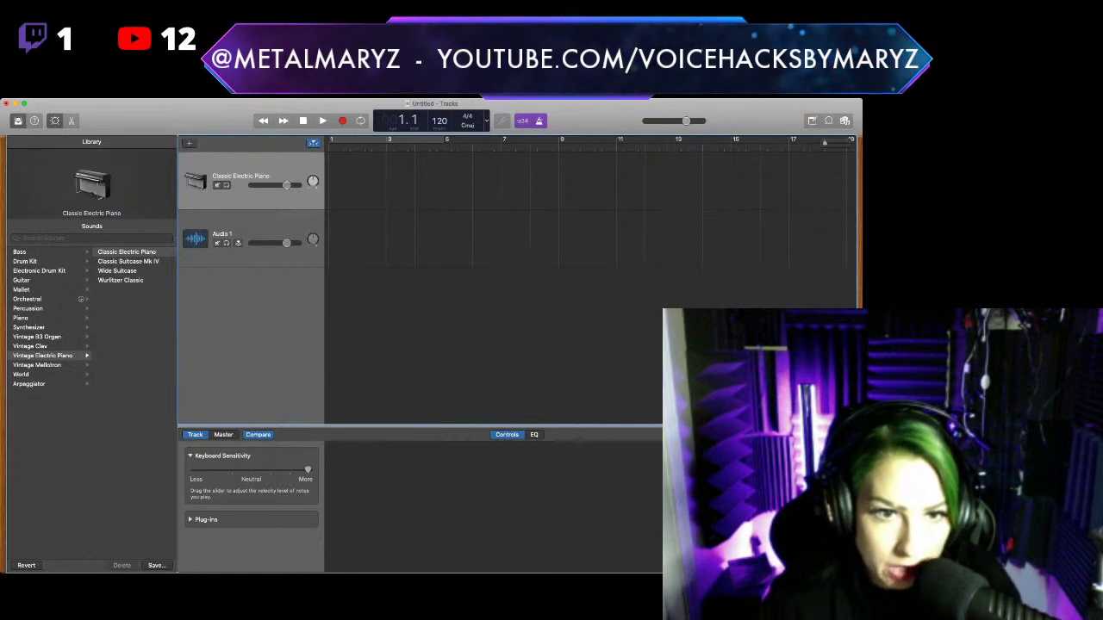
click(258, 251)
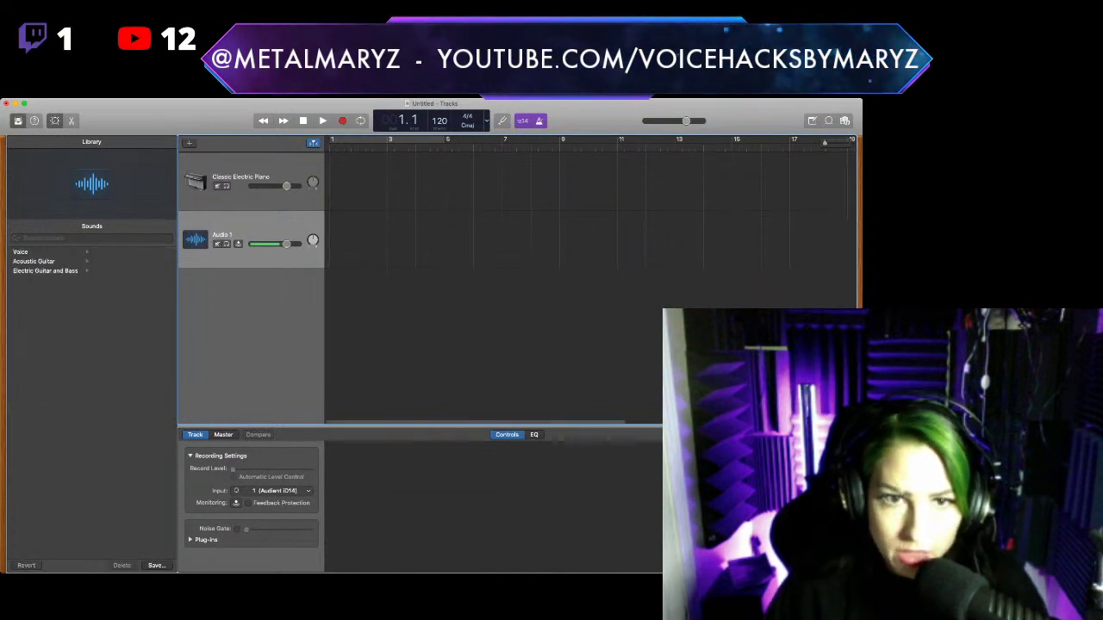
click(250, 197)
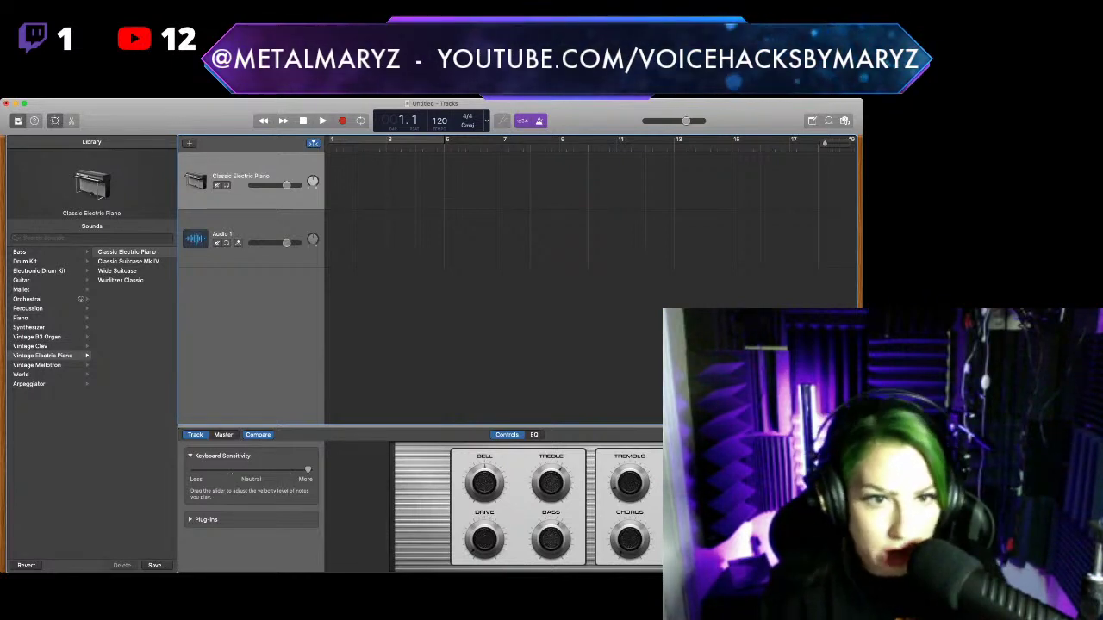
key(Down)
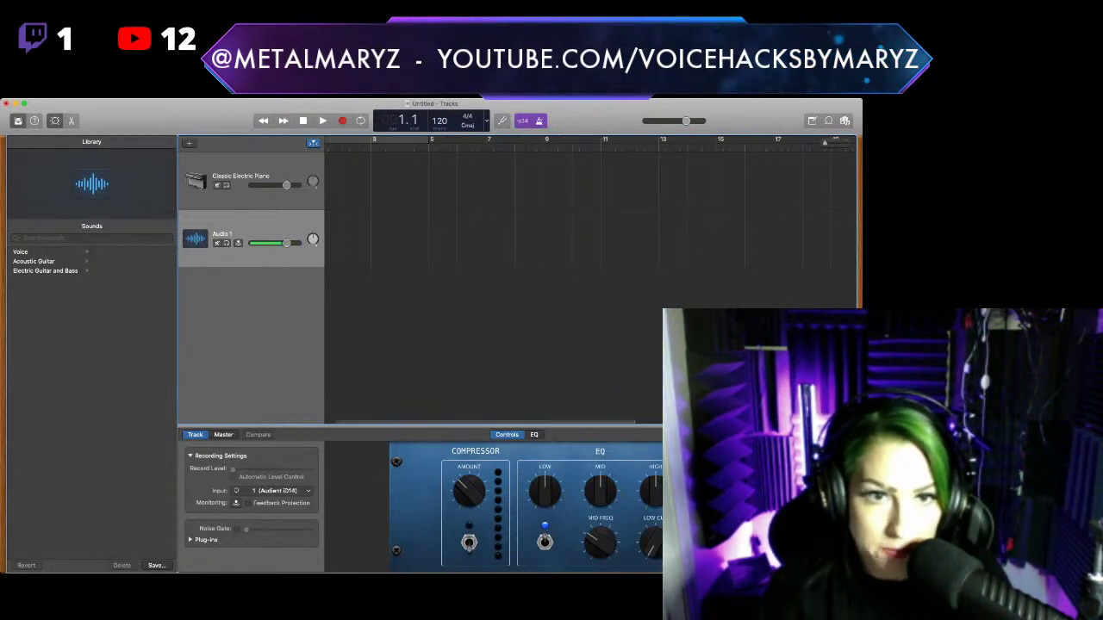
click(259, 196)
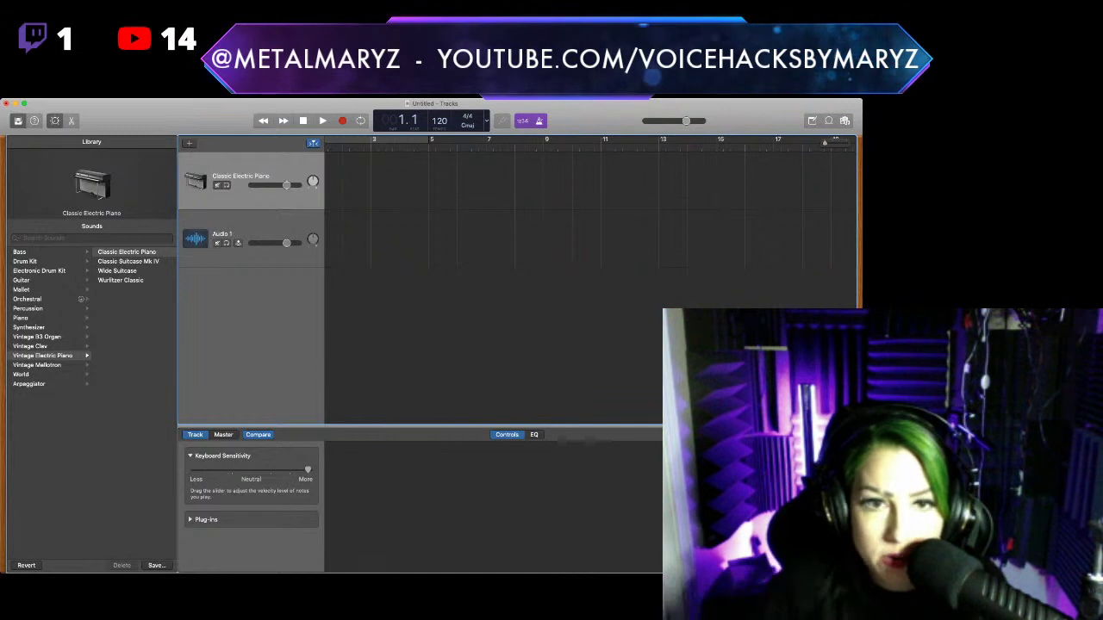
Change the Classic Electric Piano track's instrument to the Steinway Grand Piano
scroll(591, 198, left, 2)
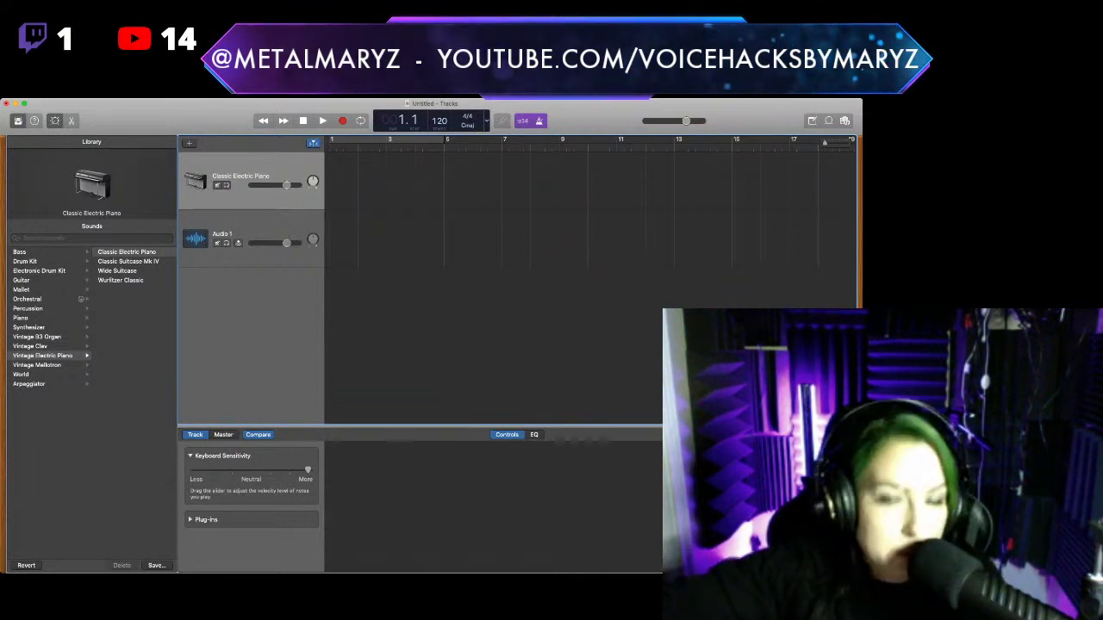
scroll(591, 258, right, 1)
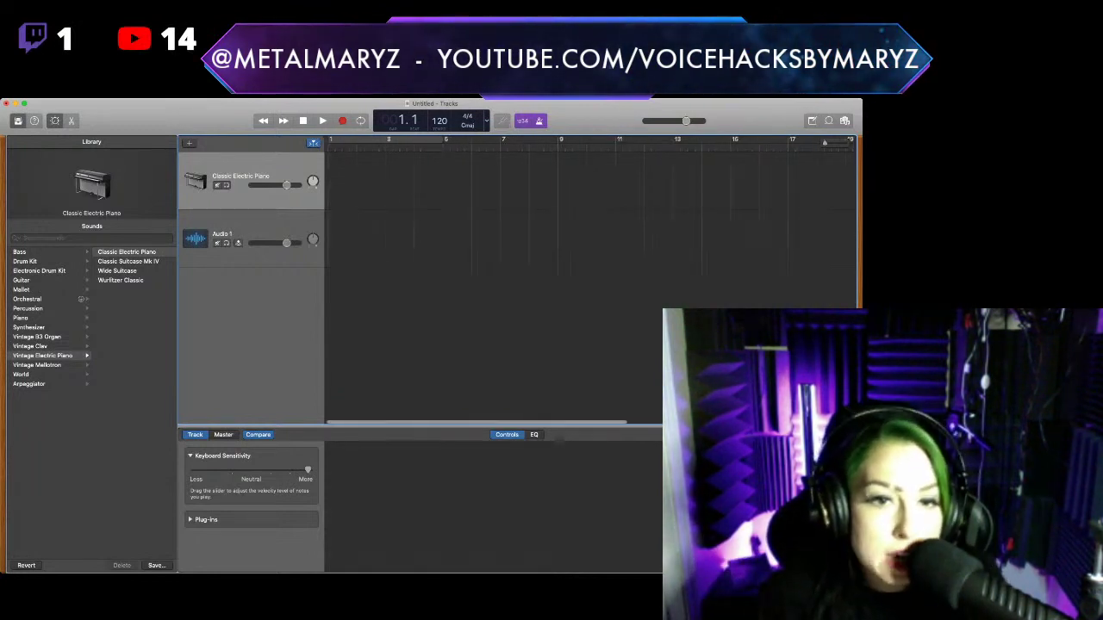
scroll(592, 258, right, 1)
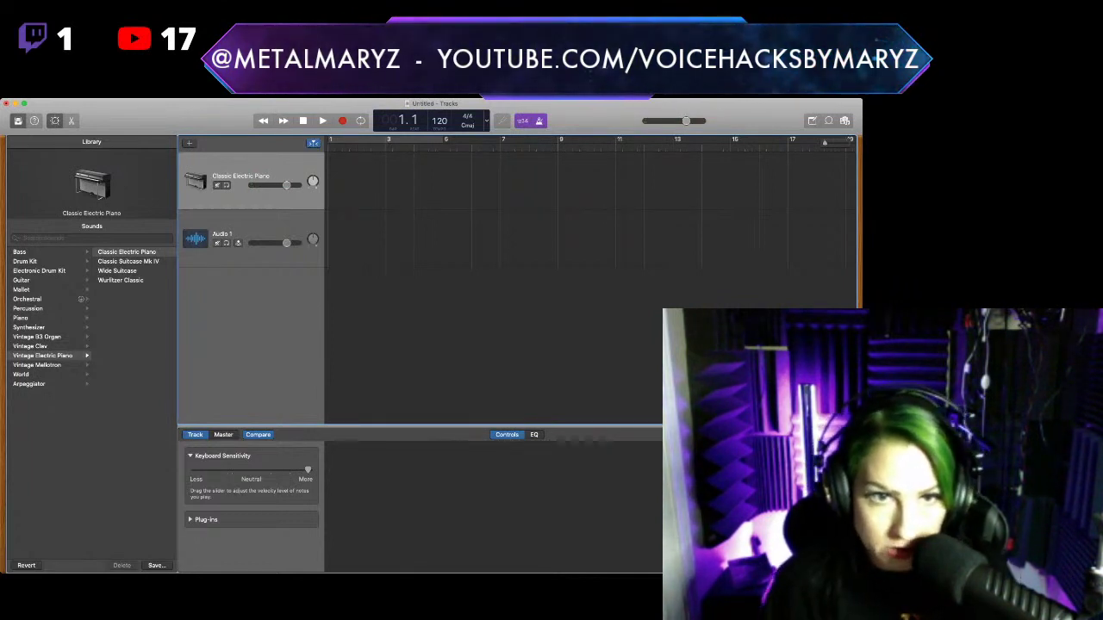
scroll(586, 276, right, 1)
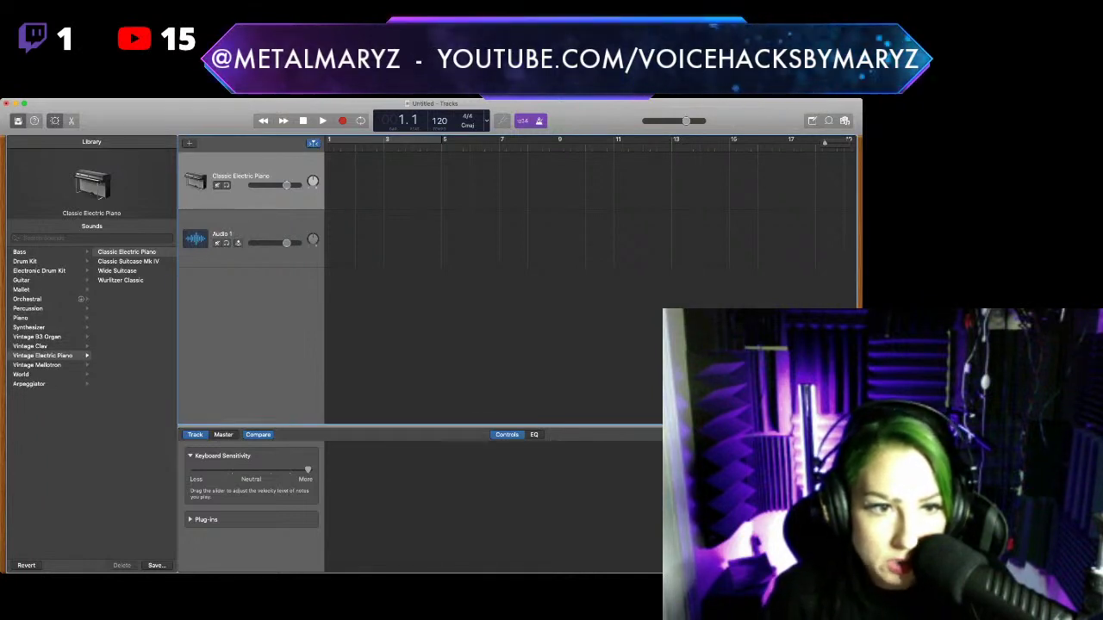
click(21, 317)
click(127, 252)
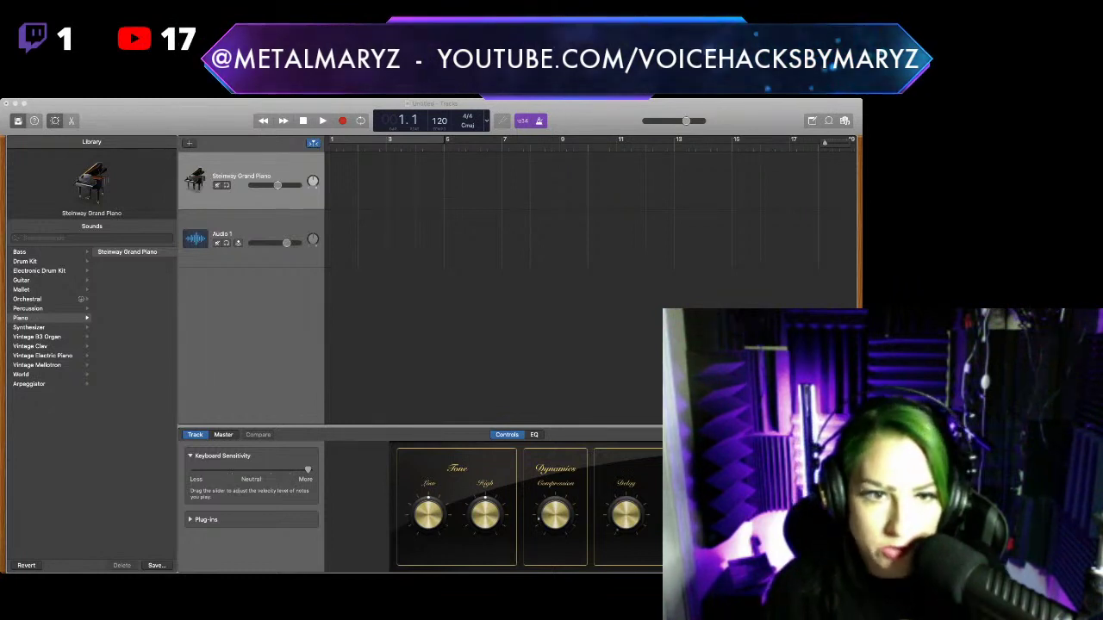
Record a short passage of about 8 seconds on the Steinway Grand Piano track
key(super+Tab)
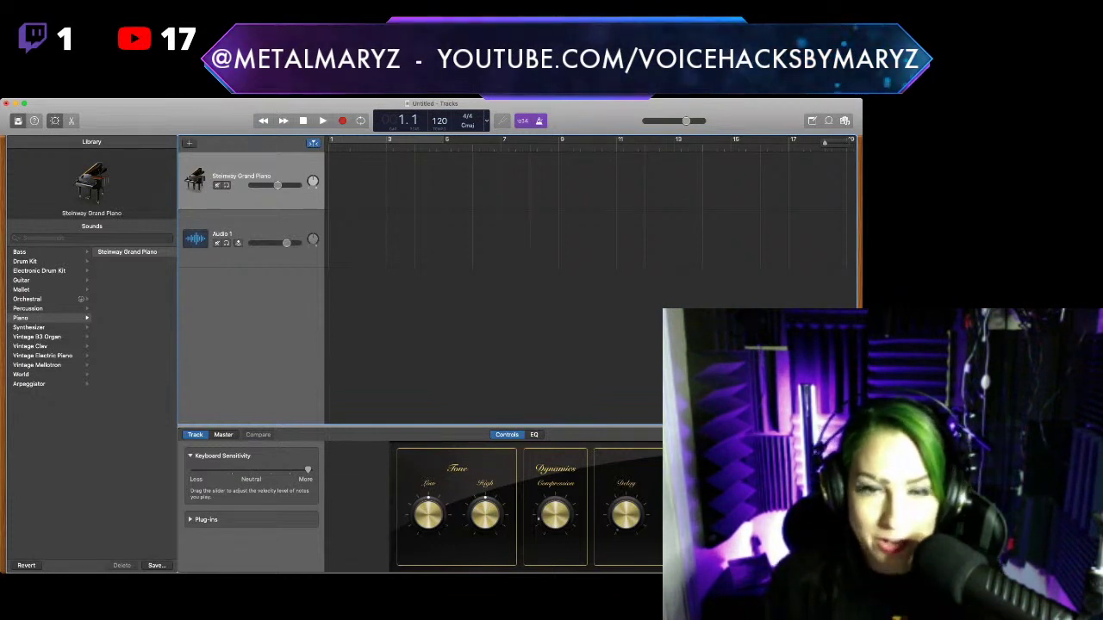
key(r)
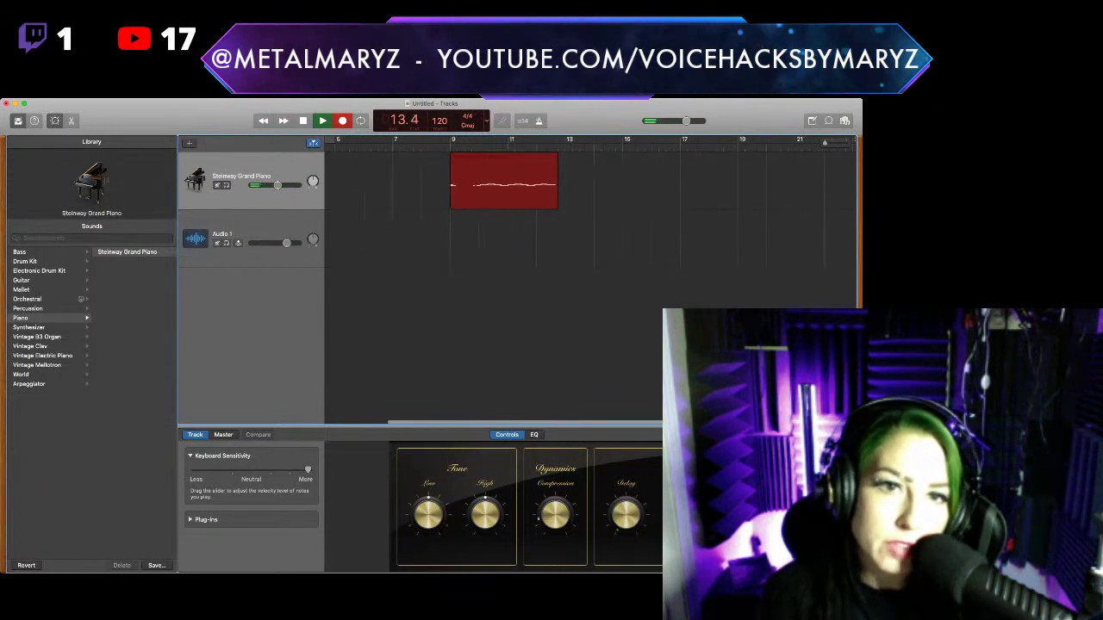
key(space)
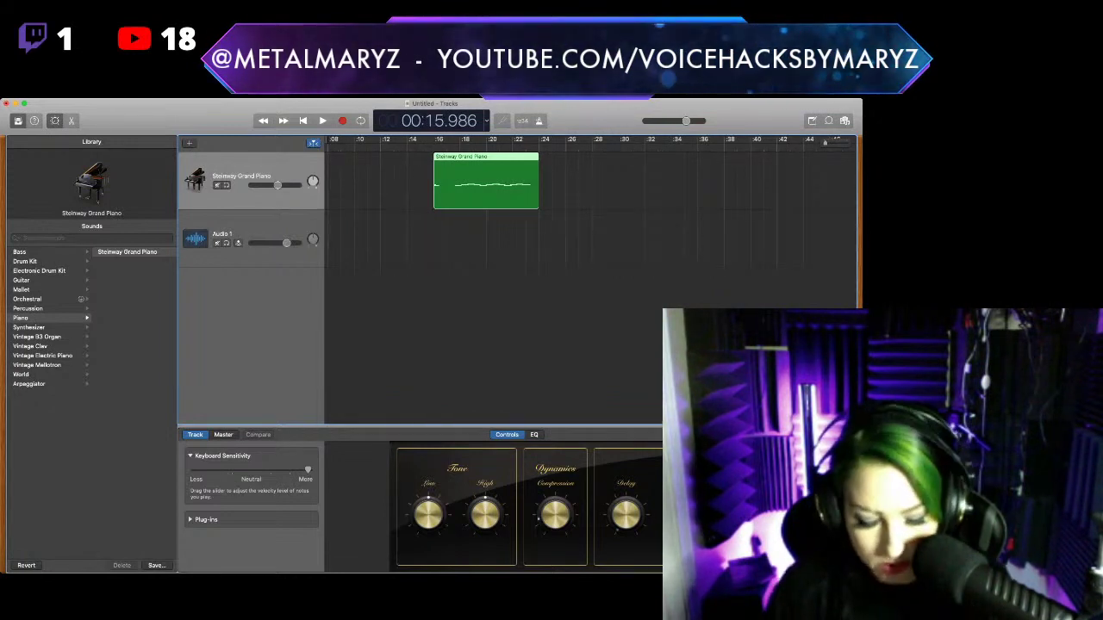
Play back the recorded Steinway Grand Piano region and delete it
key(space)
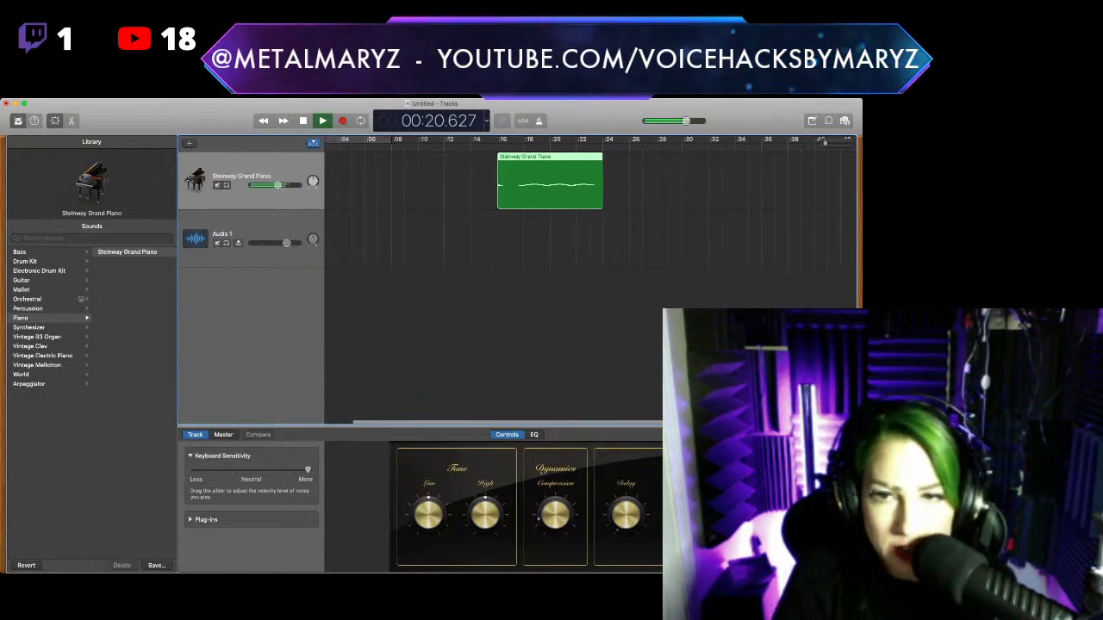
key(space)
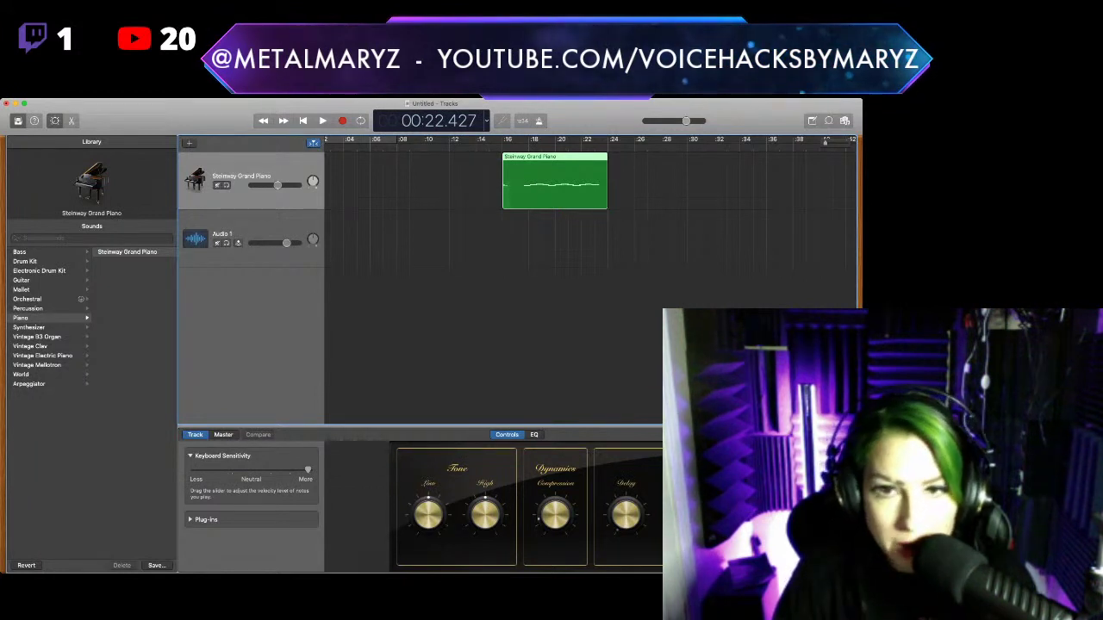
key(Delete)
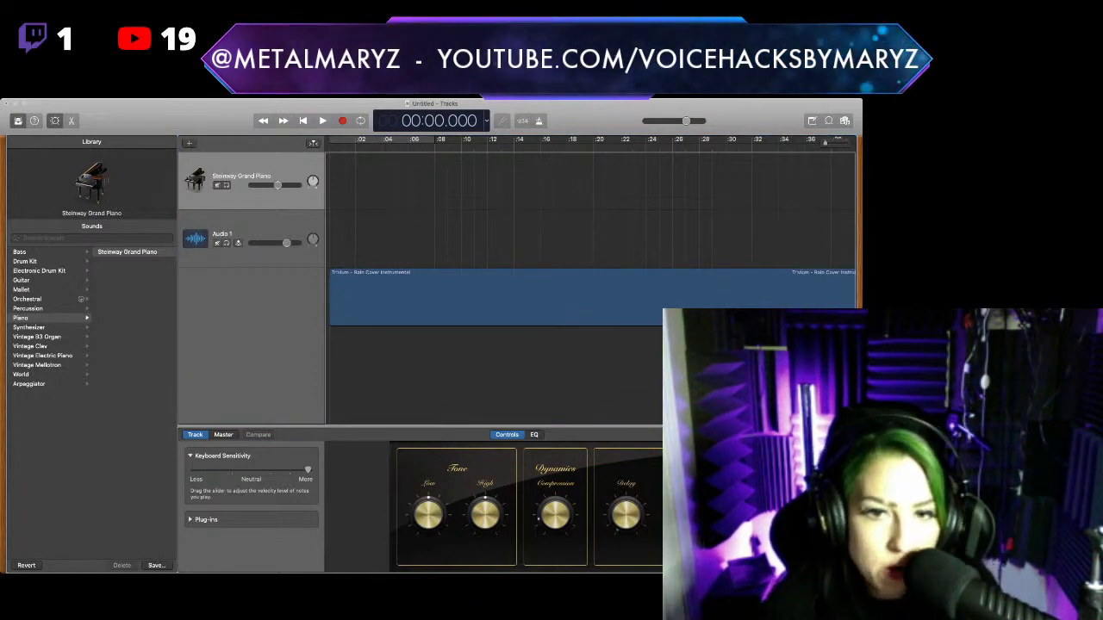
Import the audio file "Trivium - Rain Cover Instrumental" as a new track and align its region with the project start
drag(421, 297, 421, 297)
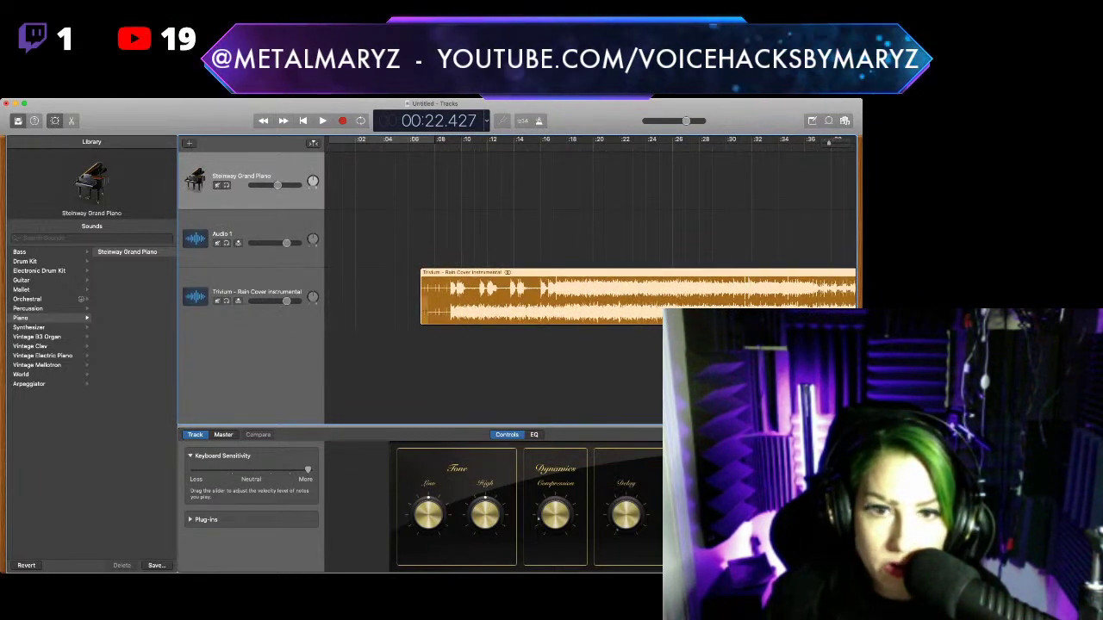
drag(465, 298, 375, 297)
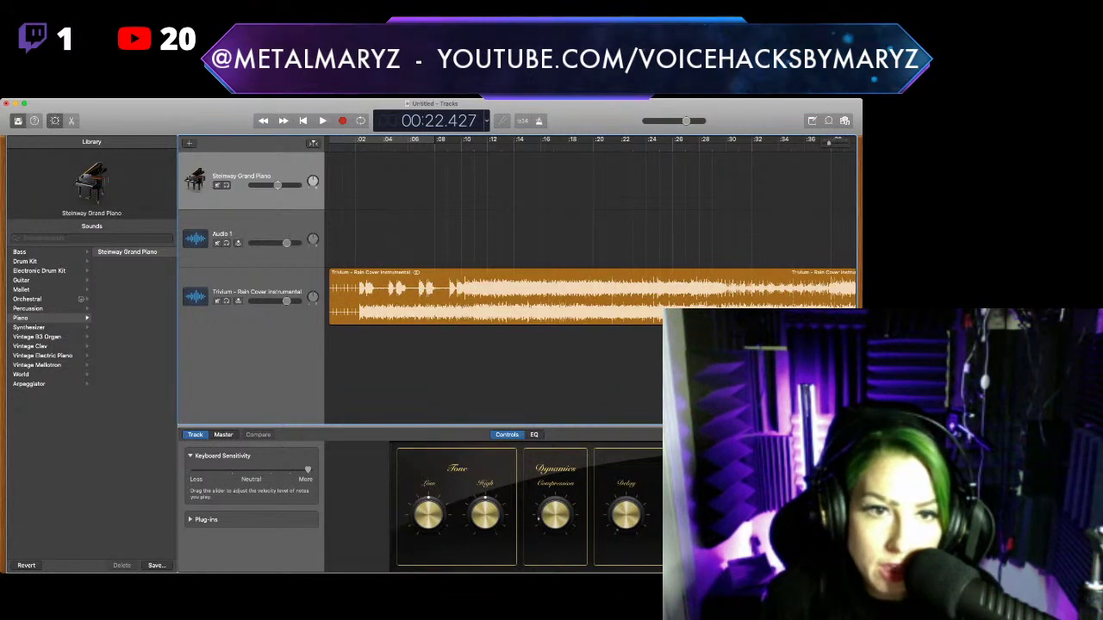
Record a short take over the Trivium - Rain Cover Instrumental track and undo the recording
click(258, 224)
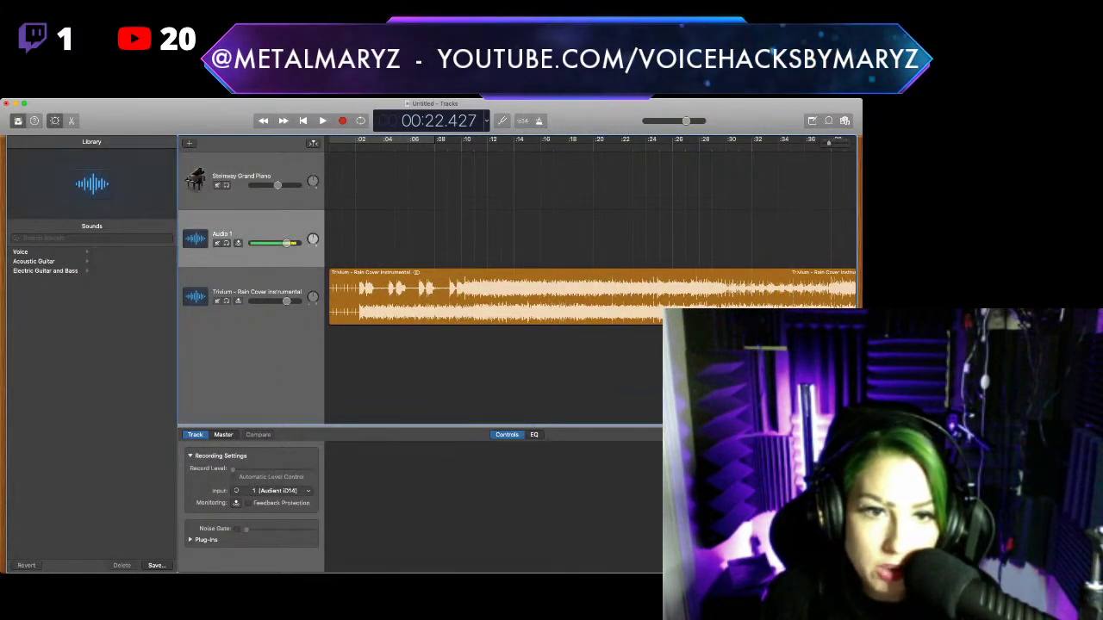
click(250, 312)
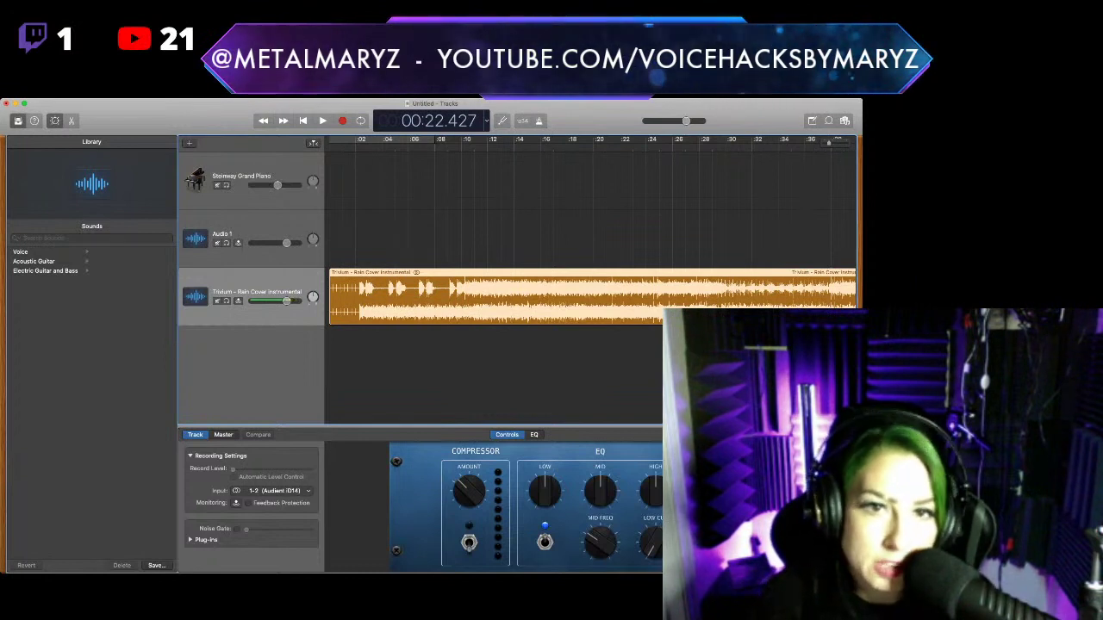
key(r)
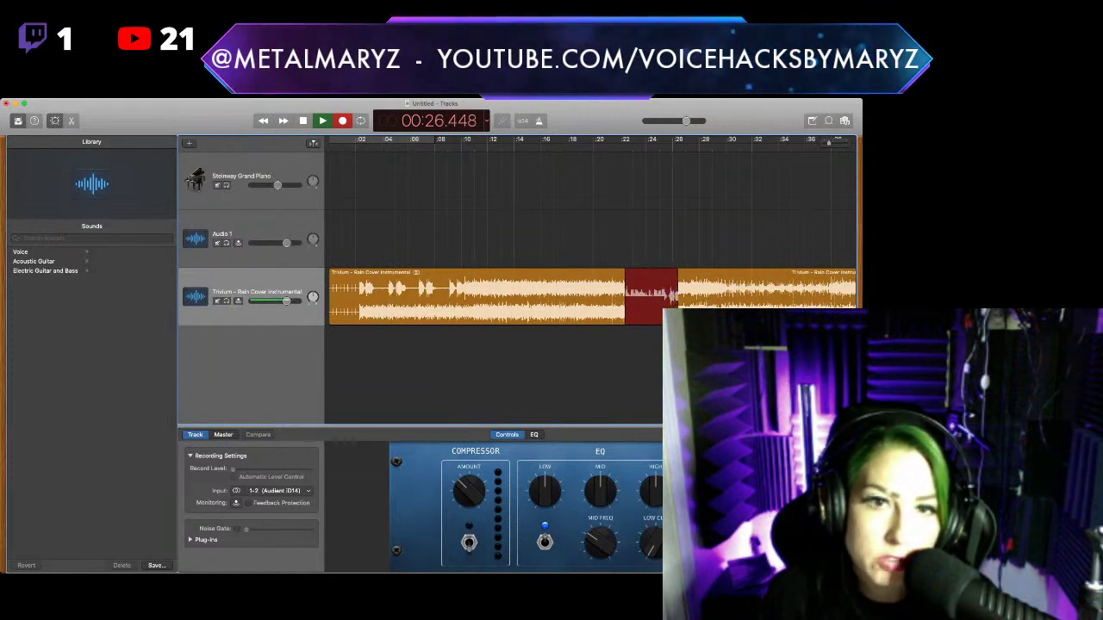
key(space)
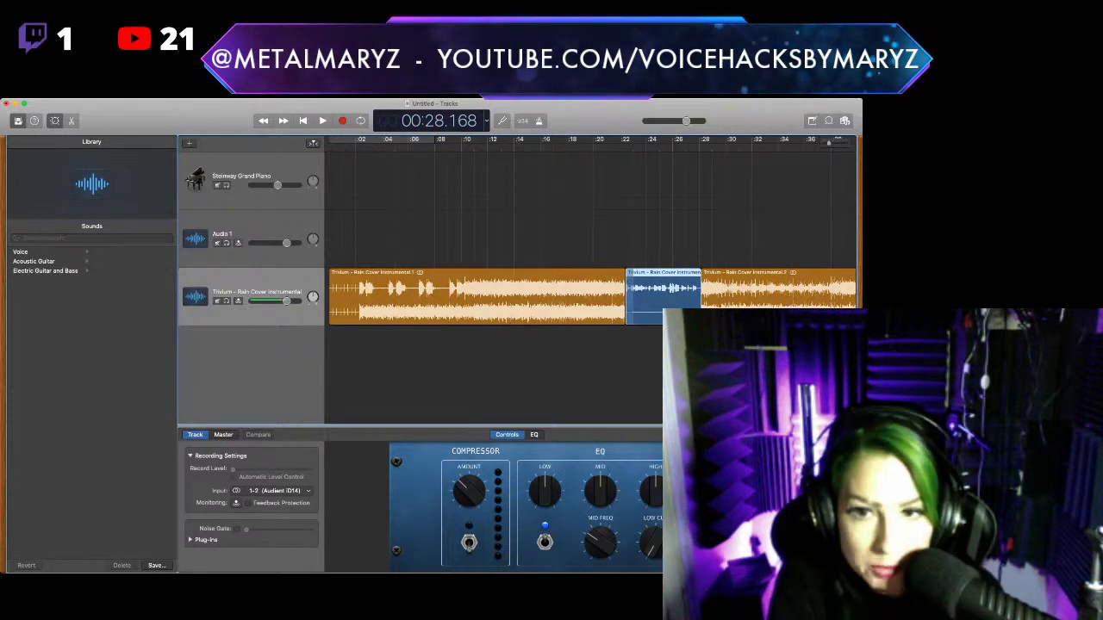
key(super+z)
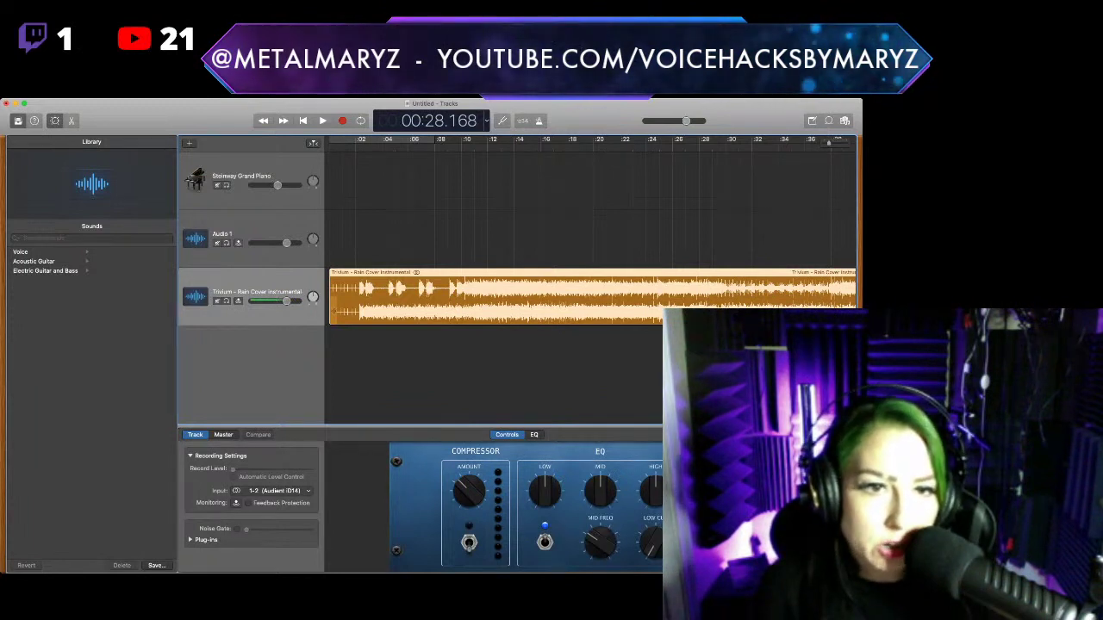
Delete the empty Steinway Grand Piano track from the project
click(258, 198)
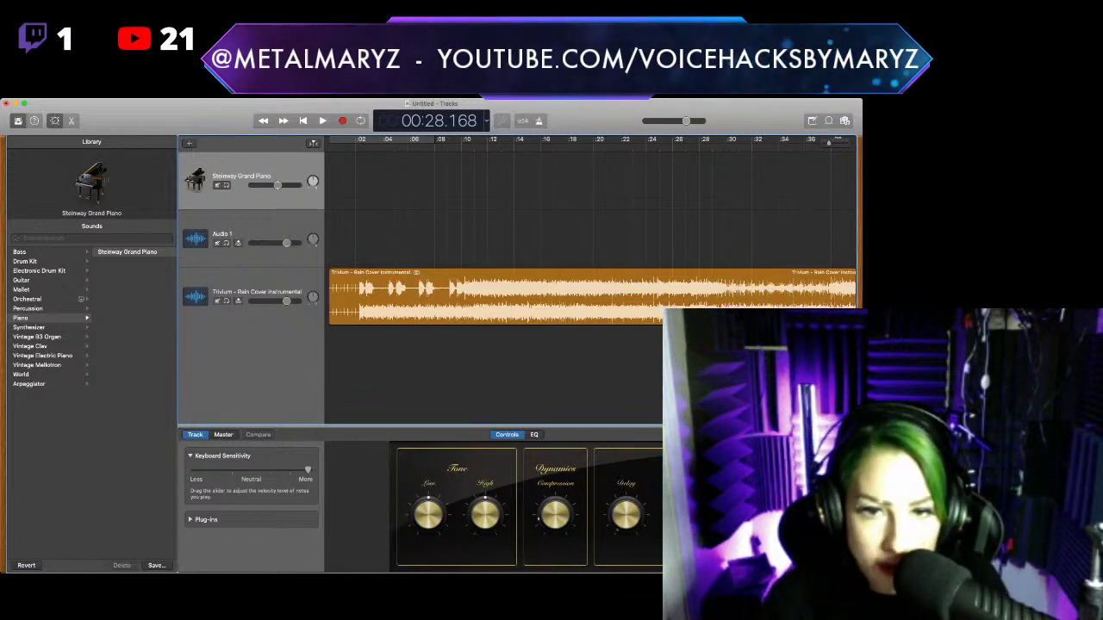
scroll(591, 258, down, 1)
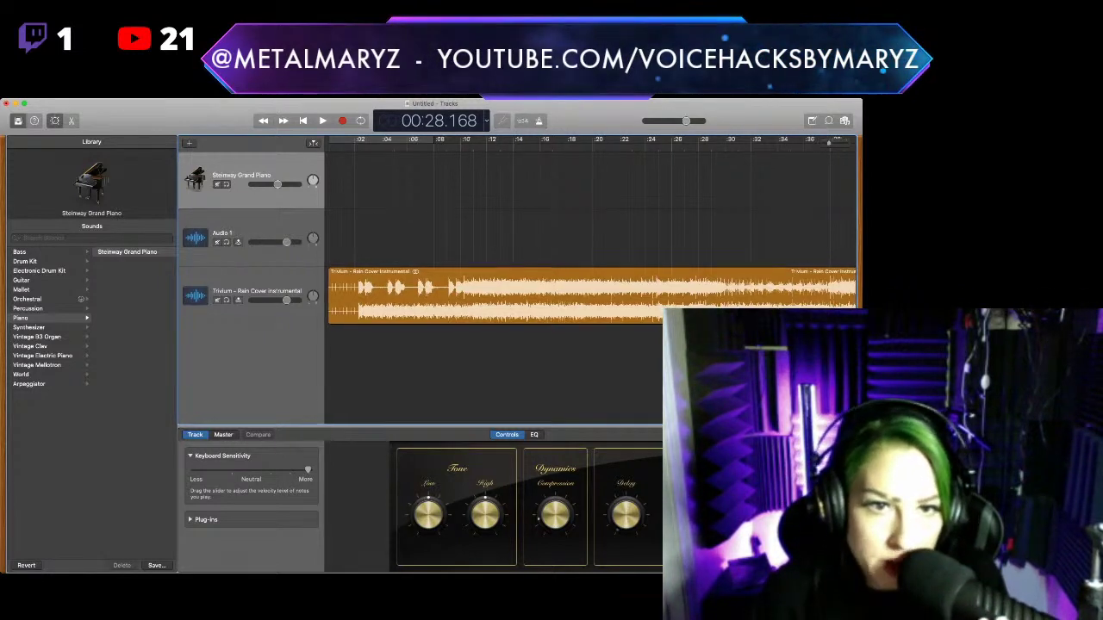
scroll(591, 258, up, 1)
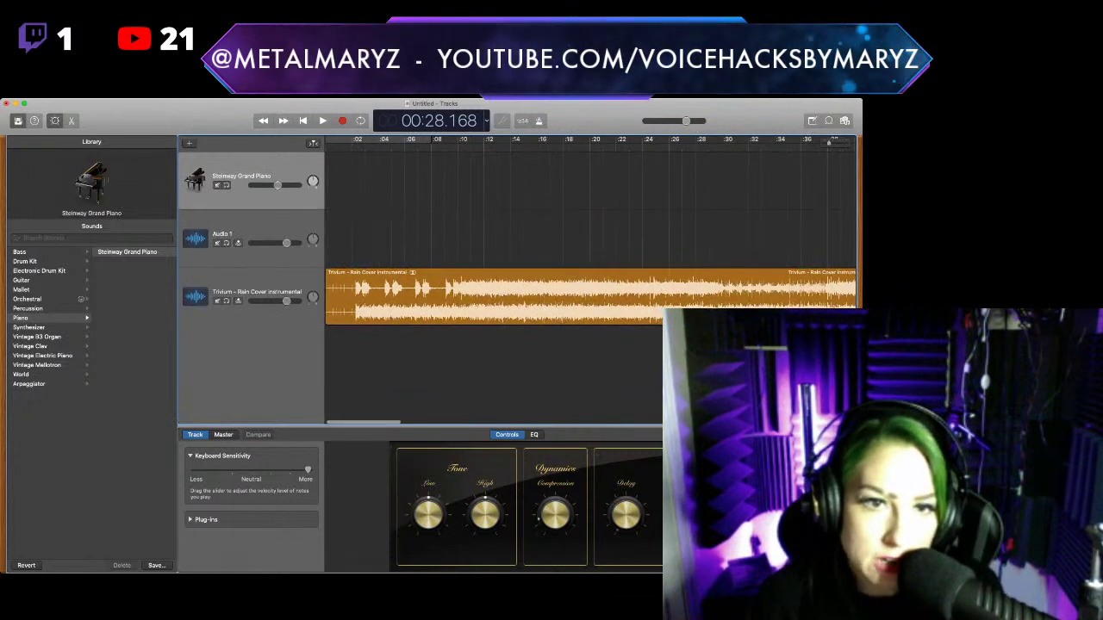
scroll(591, 258, left, 1)
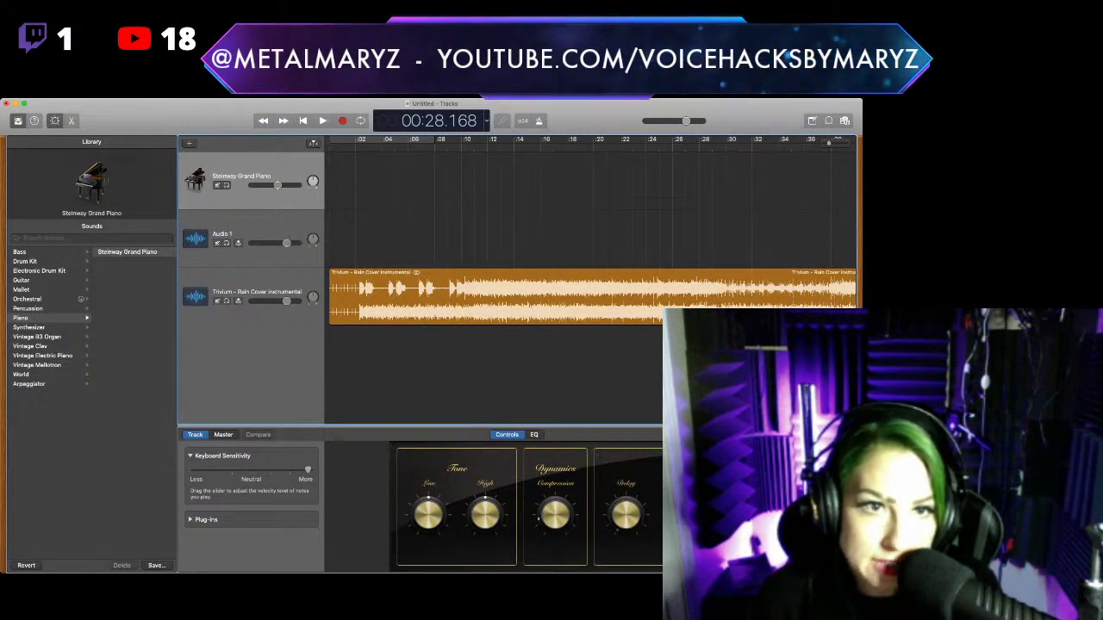
key(super+BackSpace)
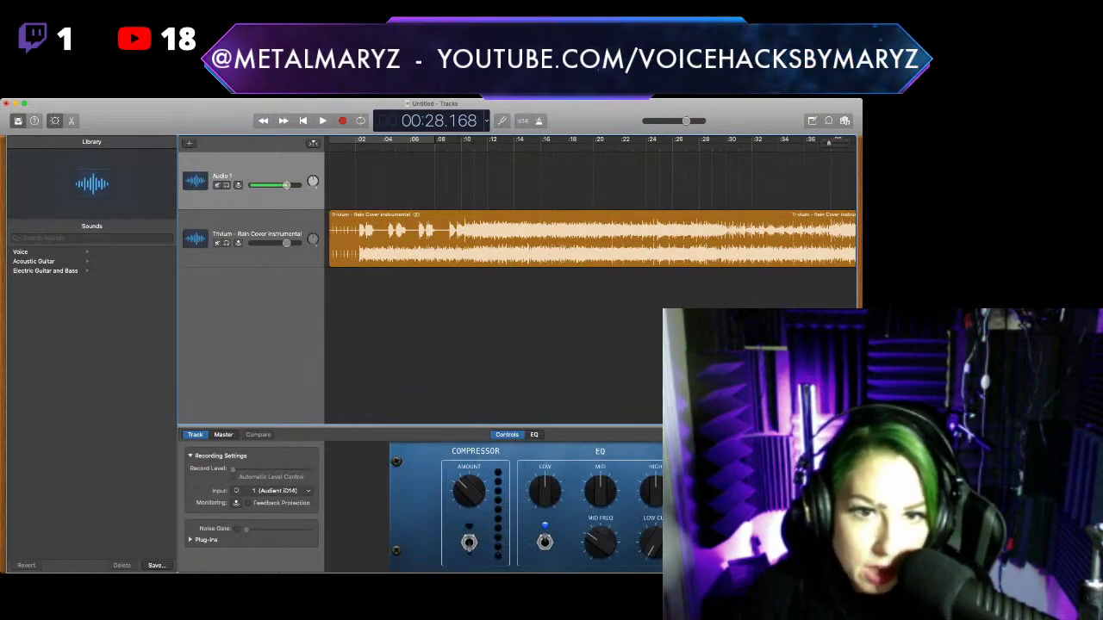
Return the playhead to the project start and play the Trivium - Rain Cover Instrumental track
key(Return)
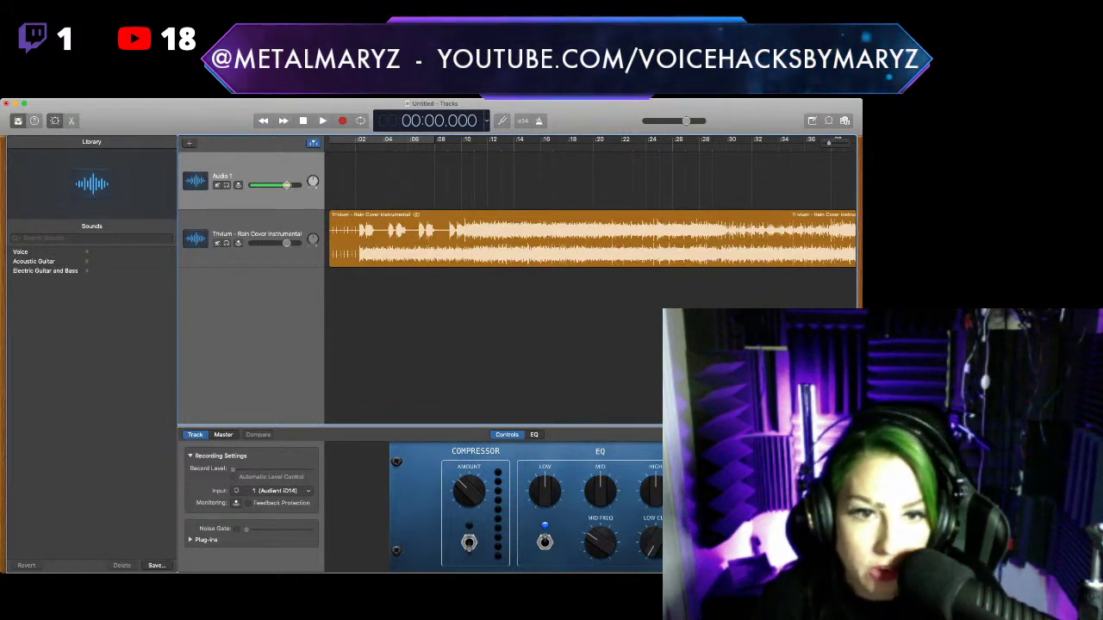
scroll(517, 224, down, 1)
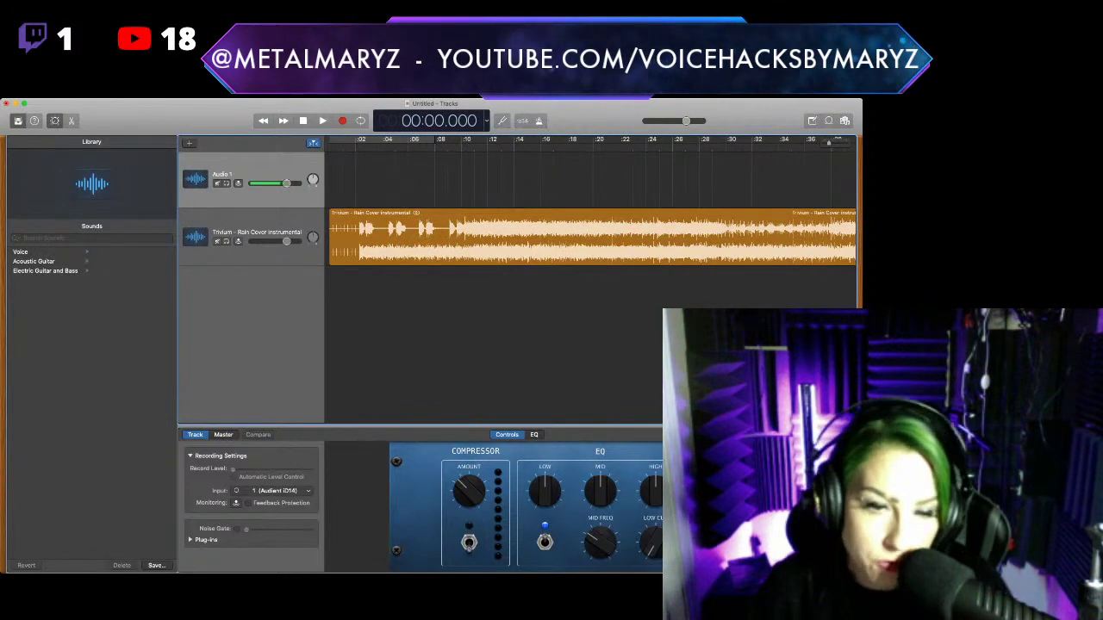
scroll(517, 224, up, 1)
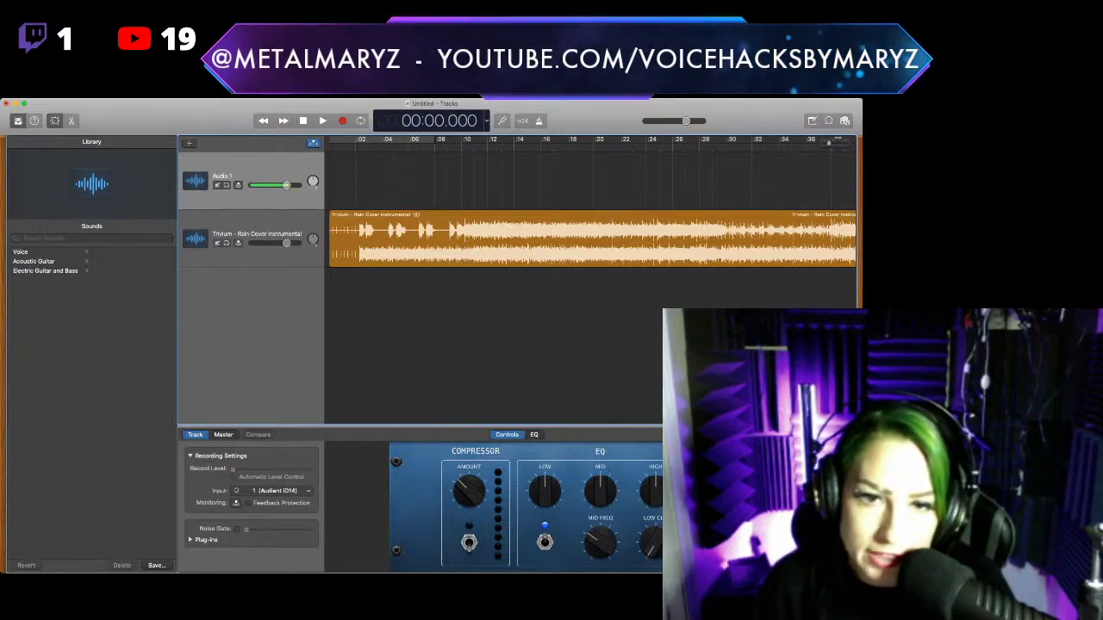
scroll(517, 258, left, 1)
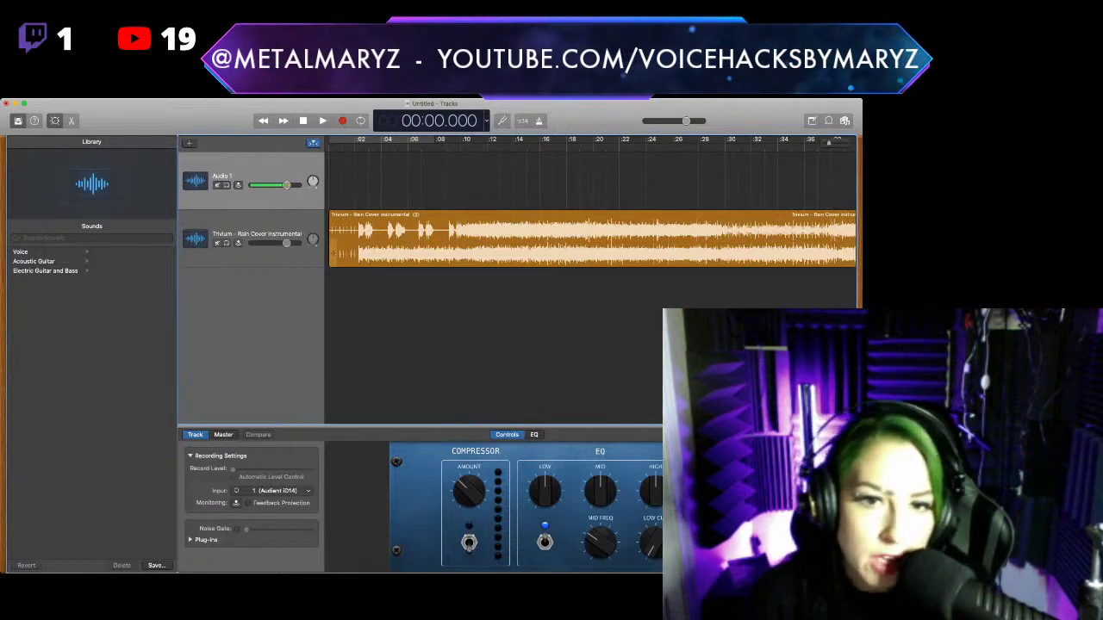
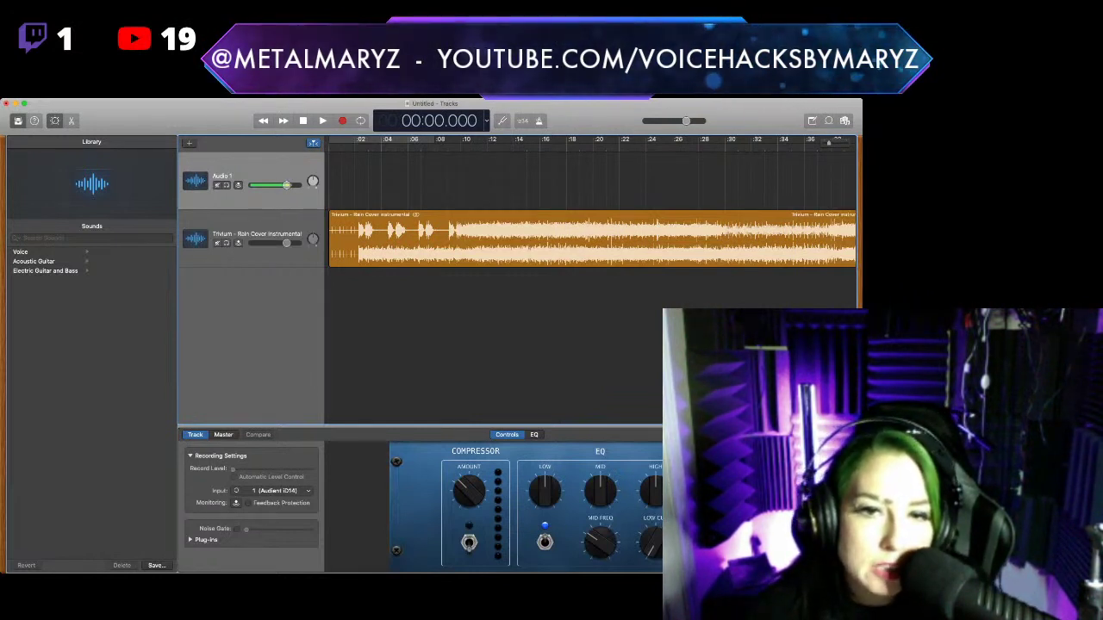
key(space)
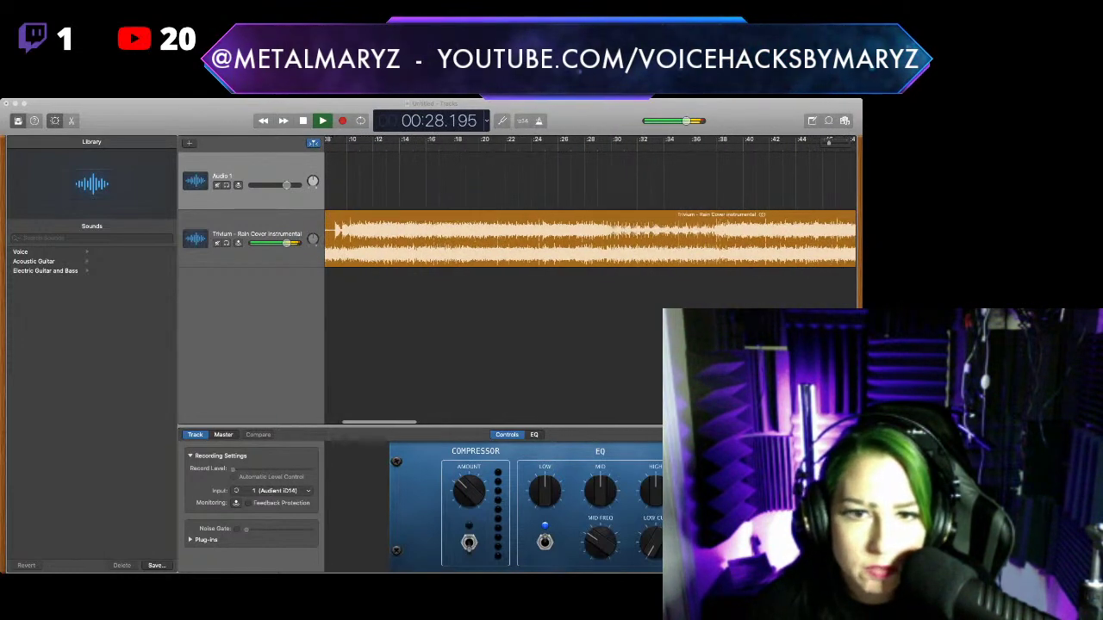
Stop playback and display the plug-in settings of the Trivium - Rain Cover Instrumental track
key(space)
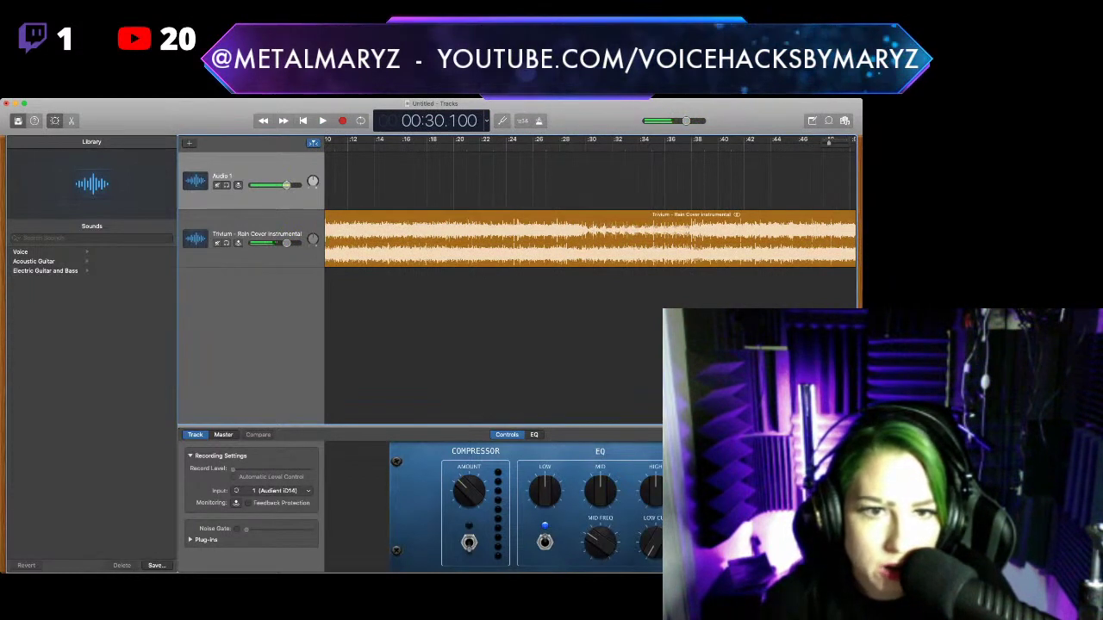
click(250, 254)
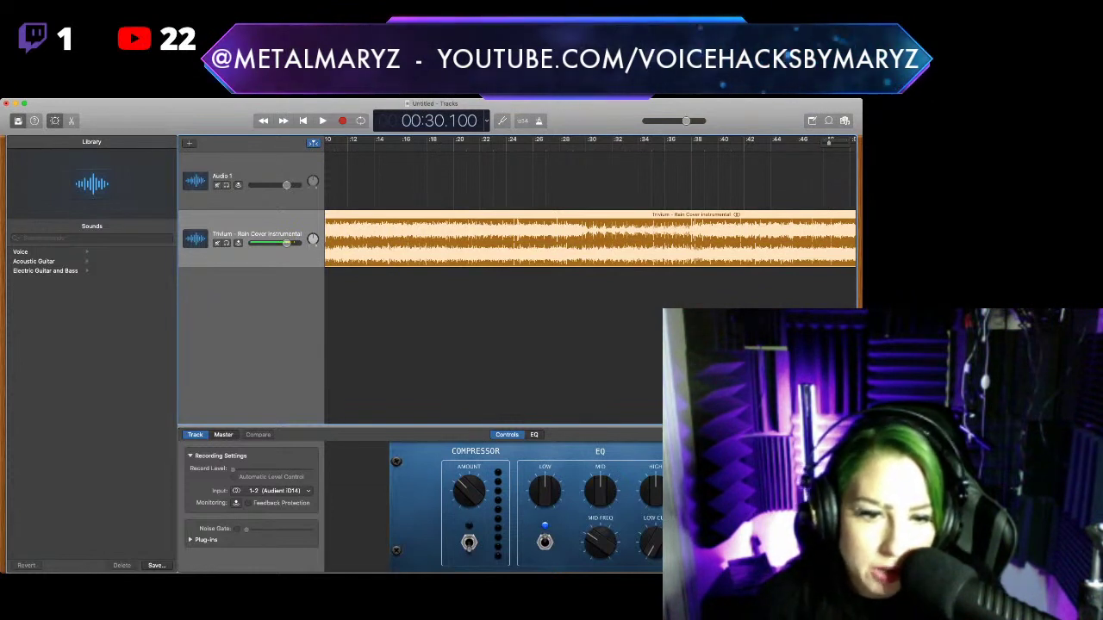
click(190, 540)
scroll(250, 508, down, 3)
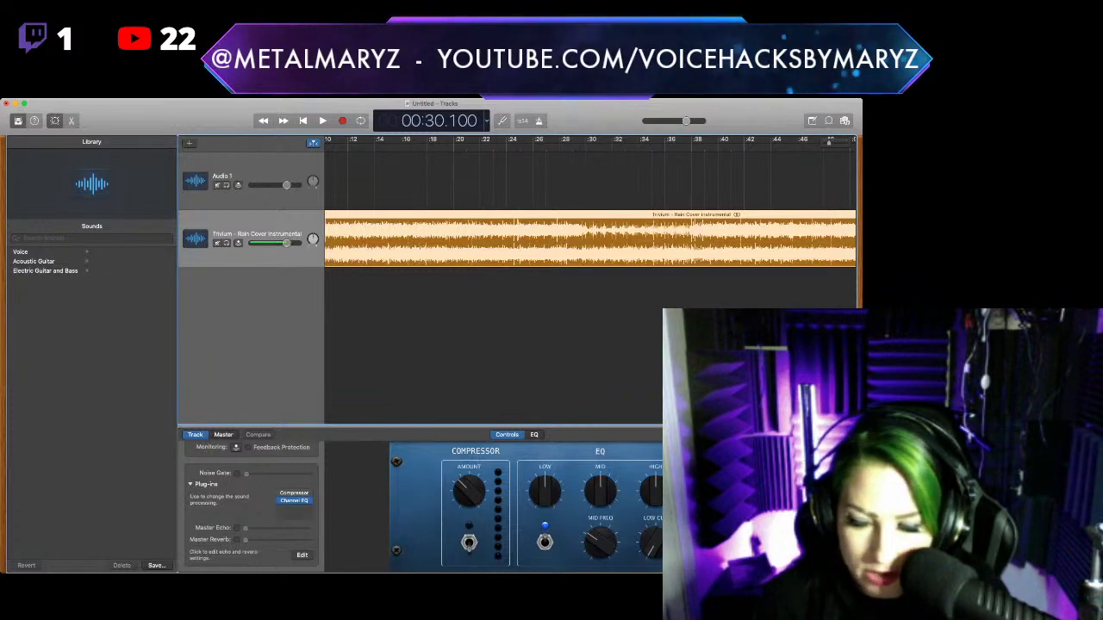
Play the Trivium - Rain Cover Instrumental track in short passages from about 30 seconds to 44 seconds
key(space)
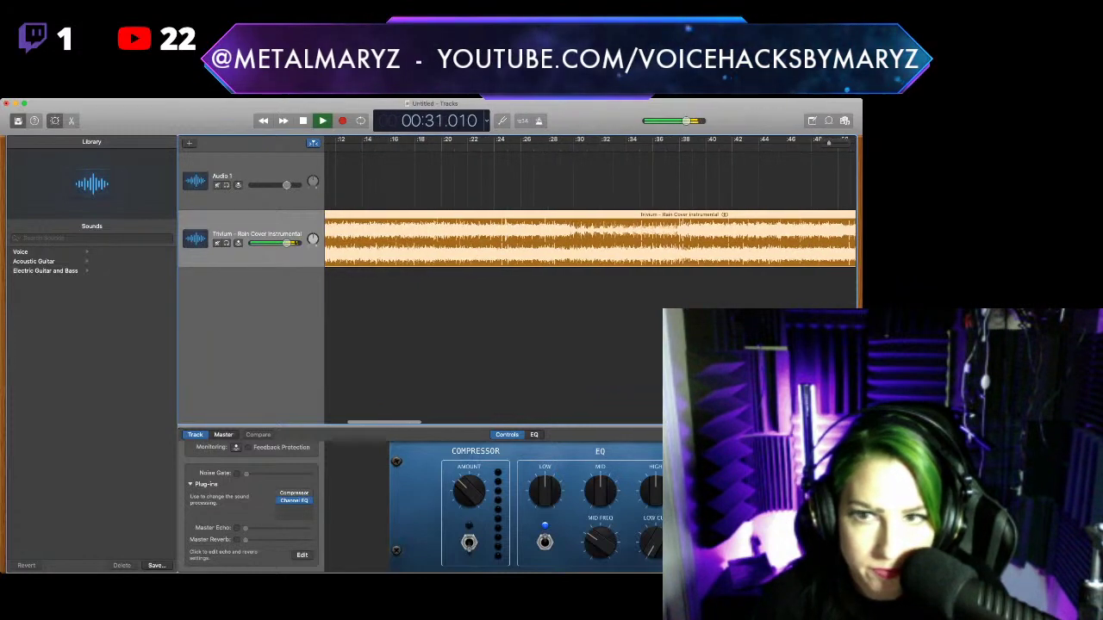
key(space)
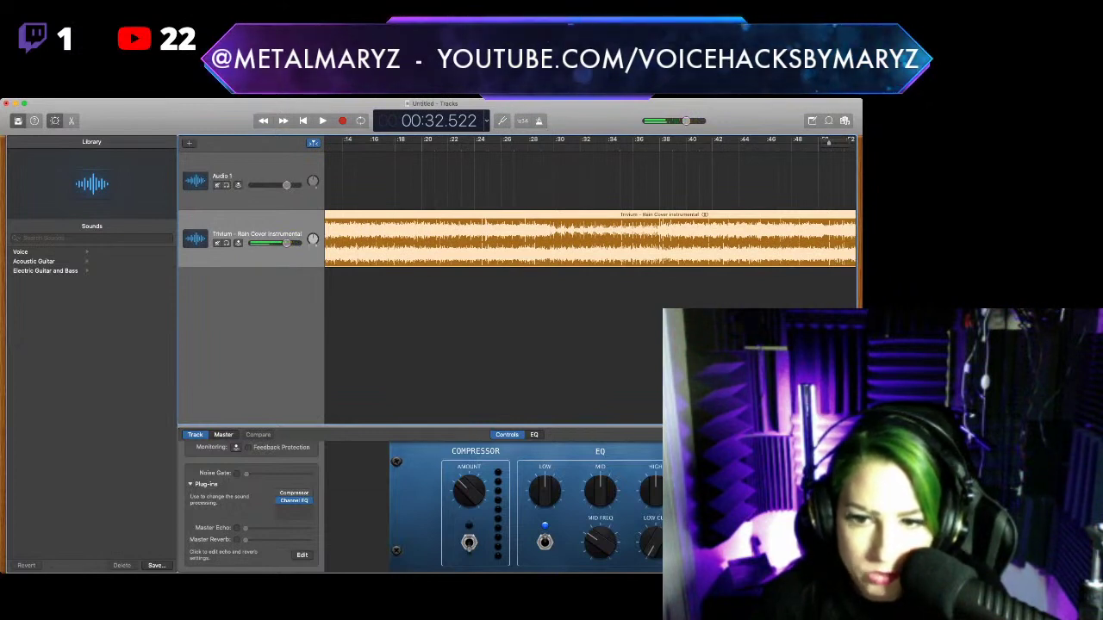
key(super+Tab)
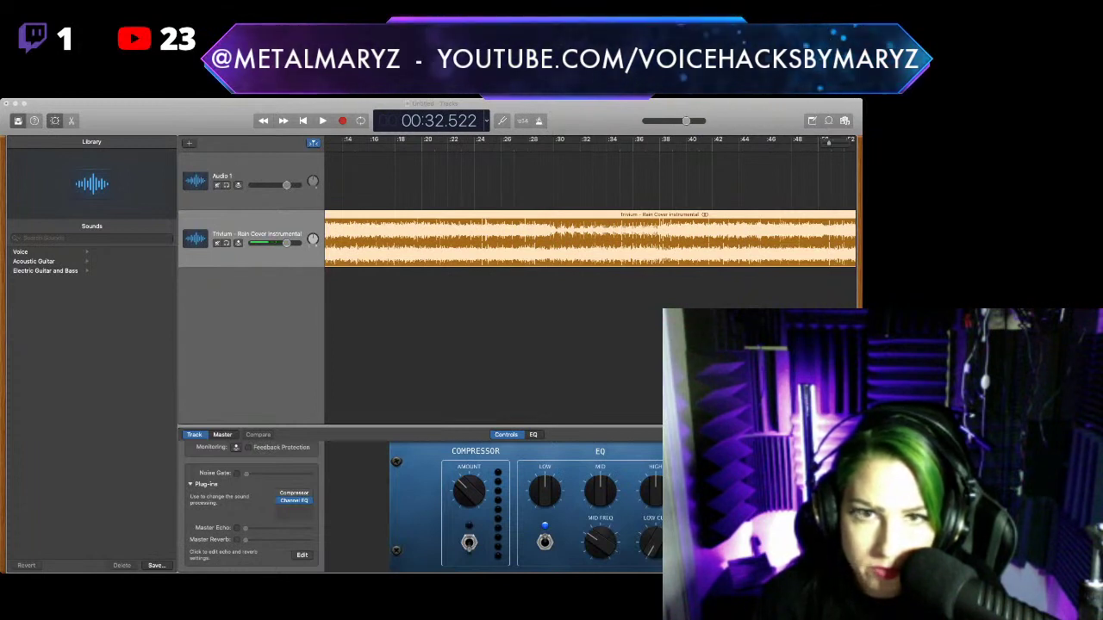
key(space)
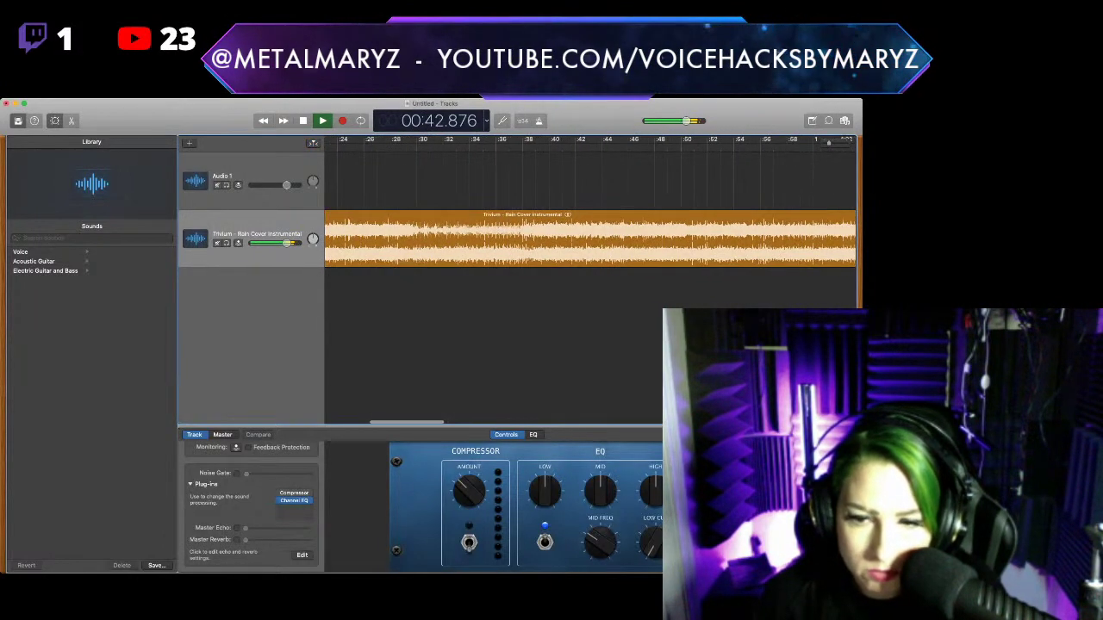
key(space)
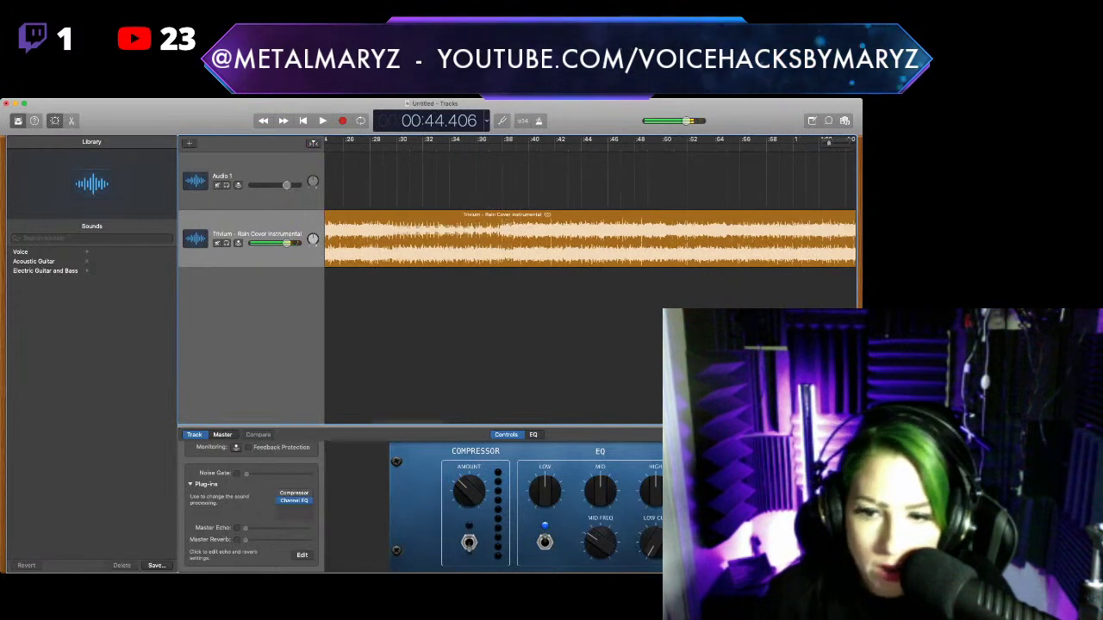
key(super+Tab)
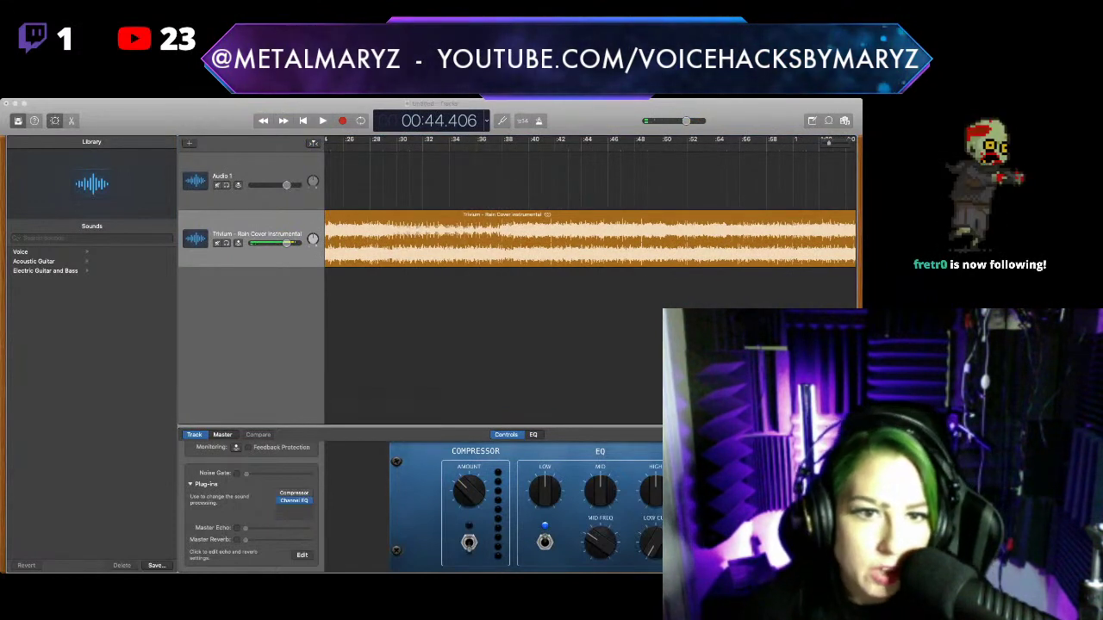
key(super+Tab)
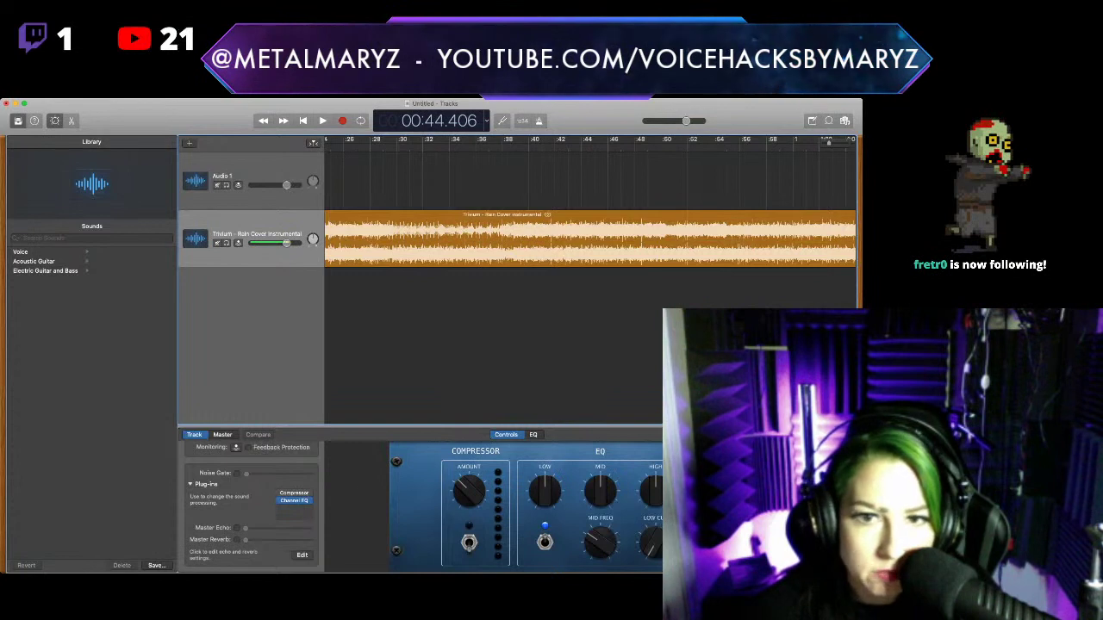
key(super+Tab)
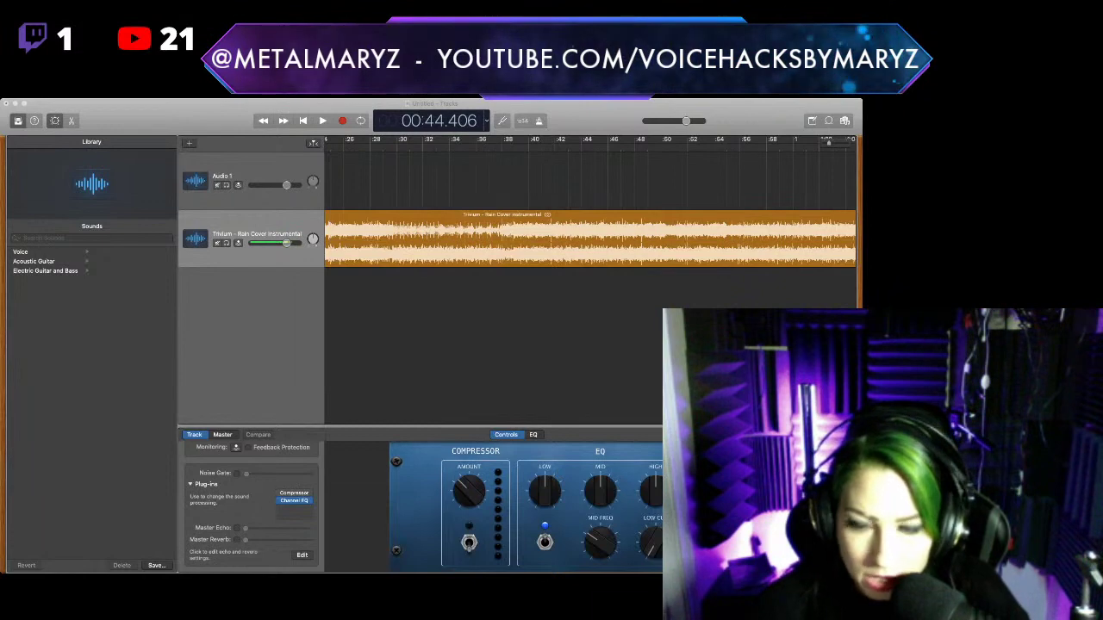
key(super+Tab)
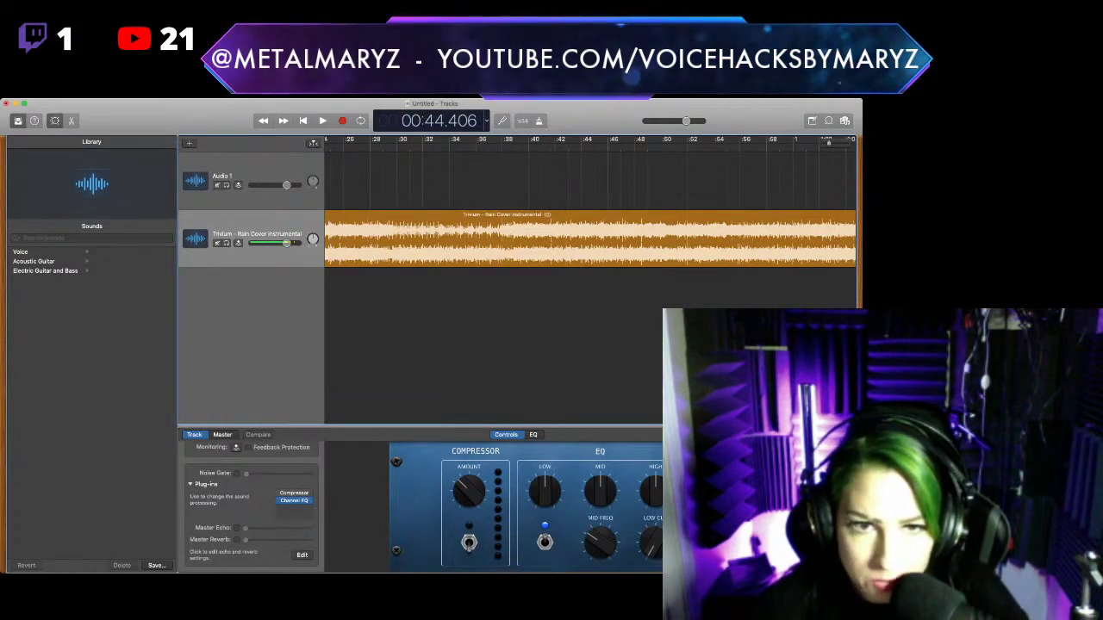
Review the instrumental from its beginning and move the playhead to the passage at about 41 seconds
scroll(590, 238, left, 5)
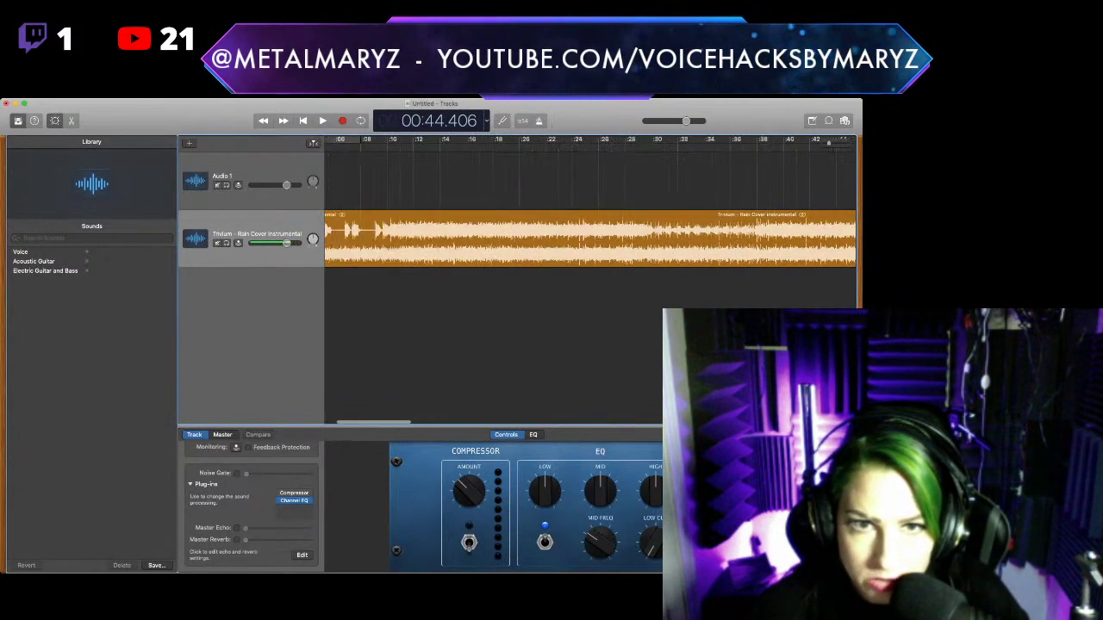
scroll(590, 238, left, 2)
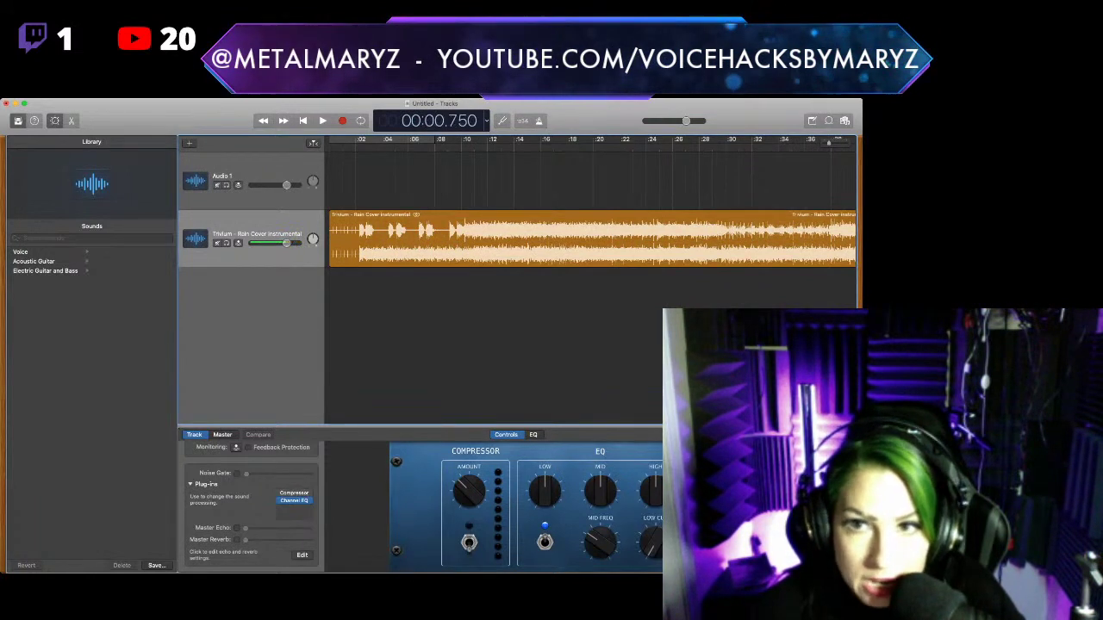
scroll(590, 239, left, 2)
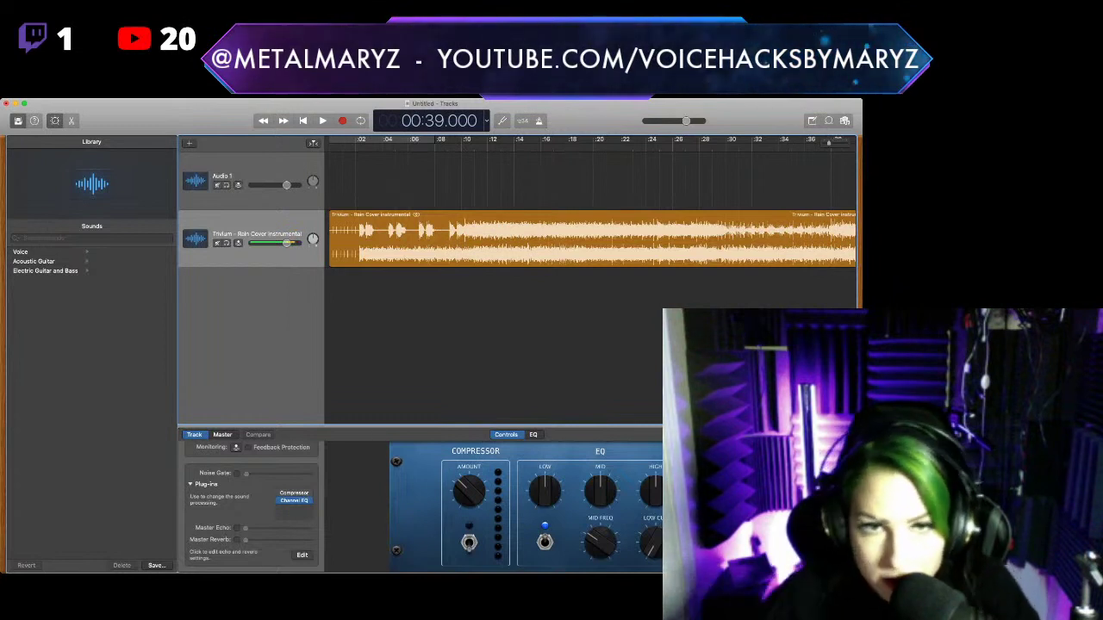
scroll(590, 241, right, 10)
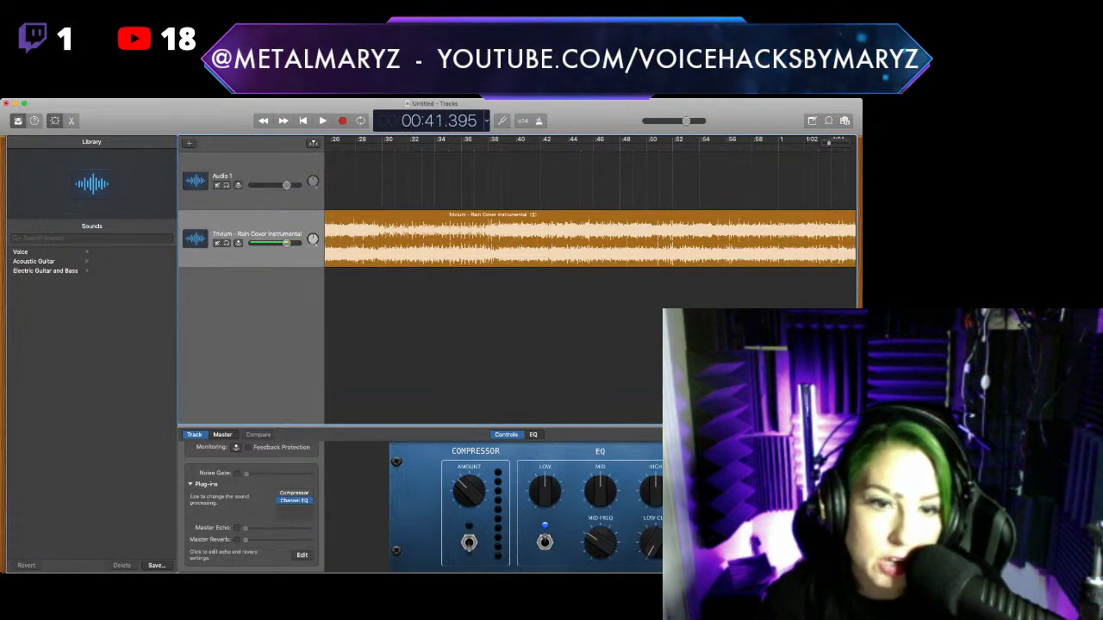
Add a new audio track below Audio 1 and delete it again
click(250, 196)
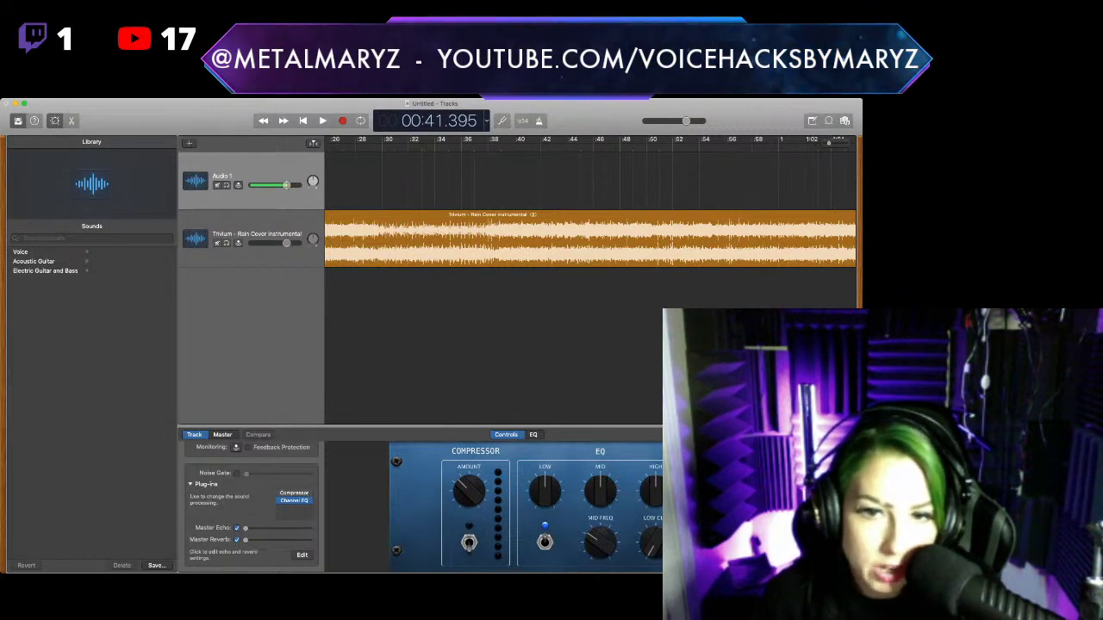
key(alt+super+a)
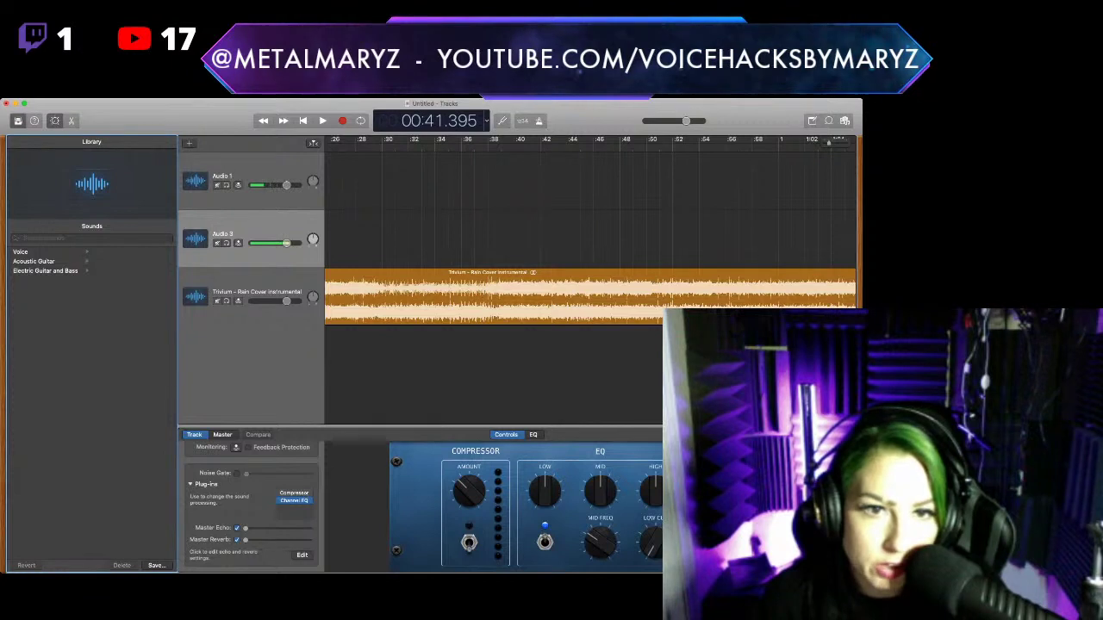
scroll(590, 284, right, 1)
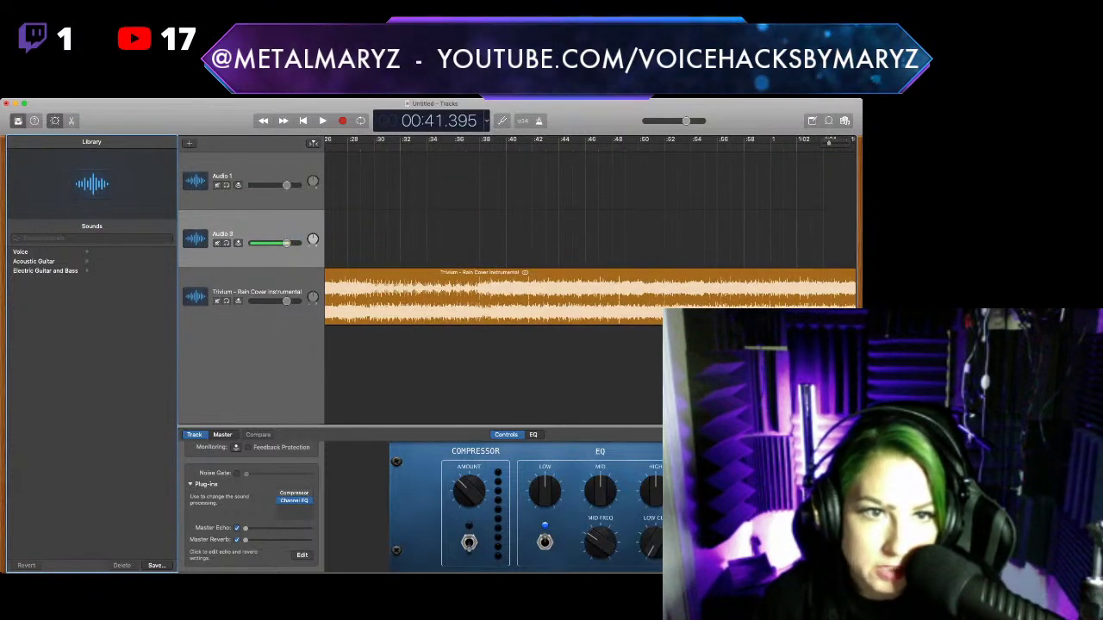
key(super+BackSpace)
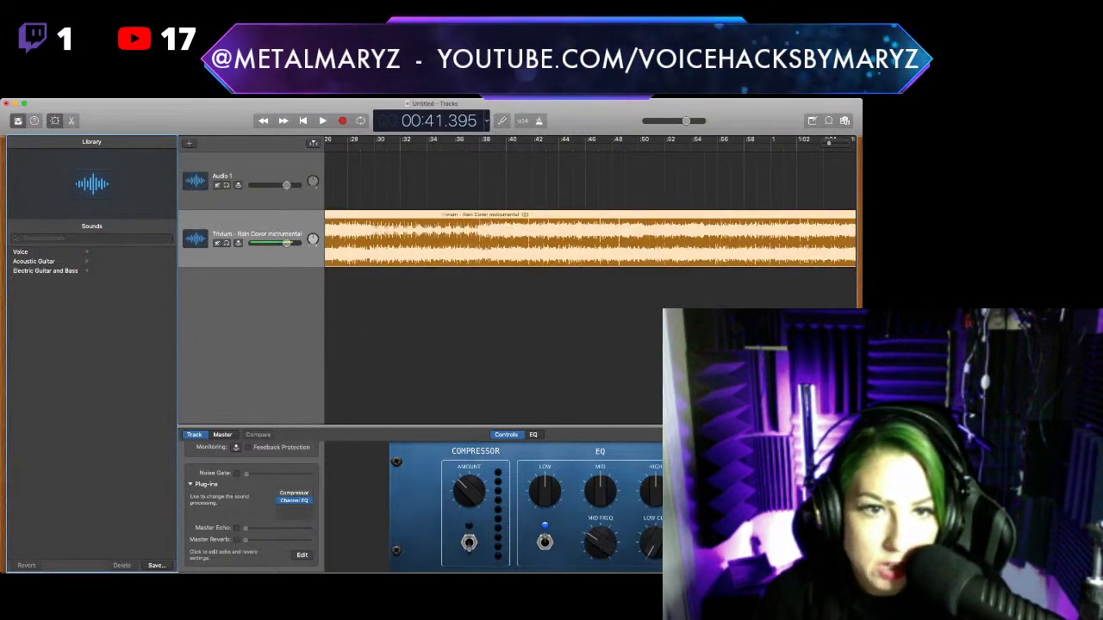
Select the Audio 1 track and play the instrumental from about 23 seconds in short passages up to about 30 seconds
click(259, 194)
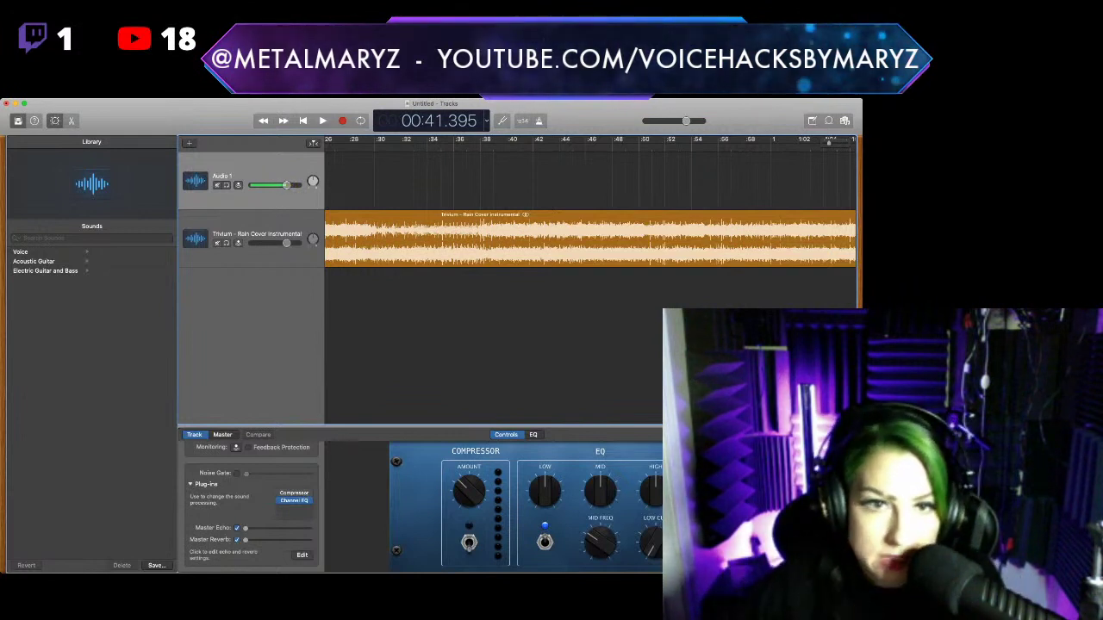
scroll(590, 239, left, 5)
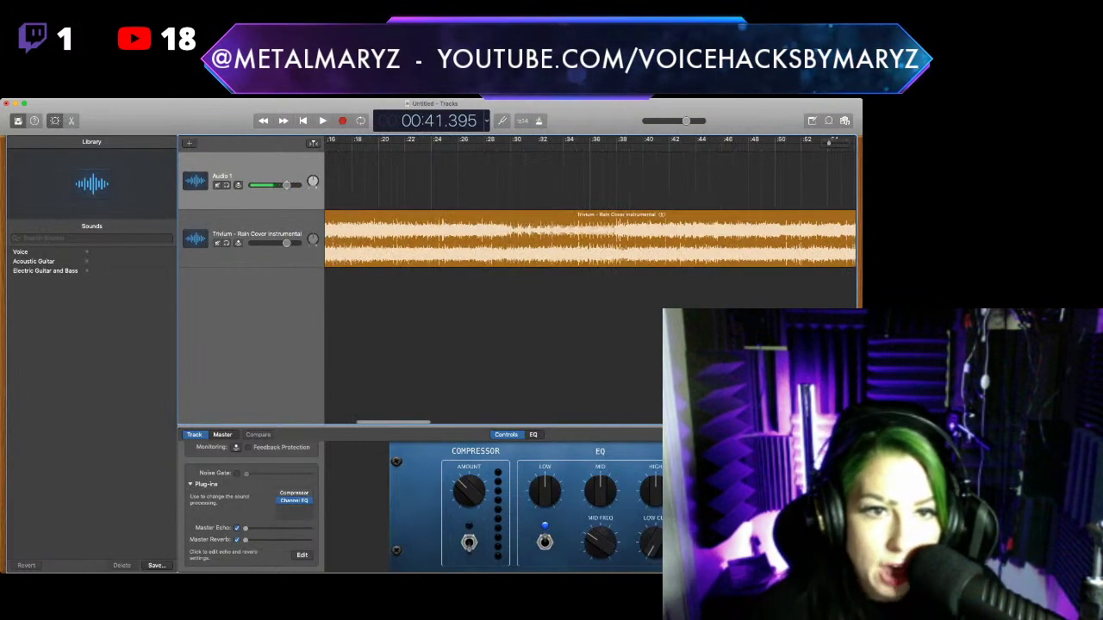
scroll(590, 239, left, 4)
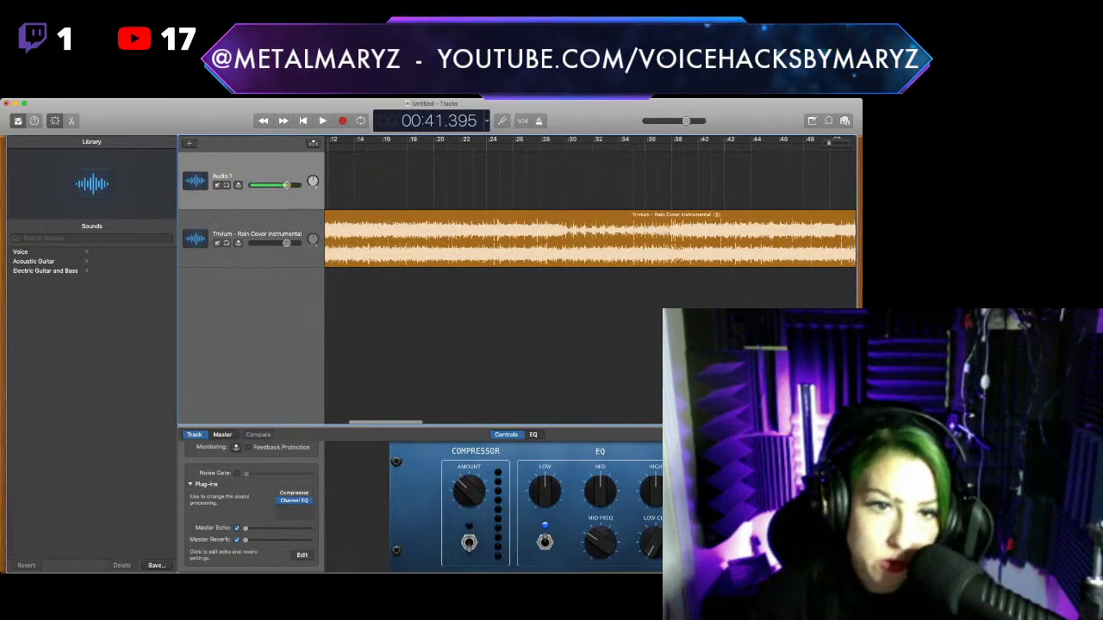
scroll(590, 239, right, 4)
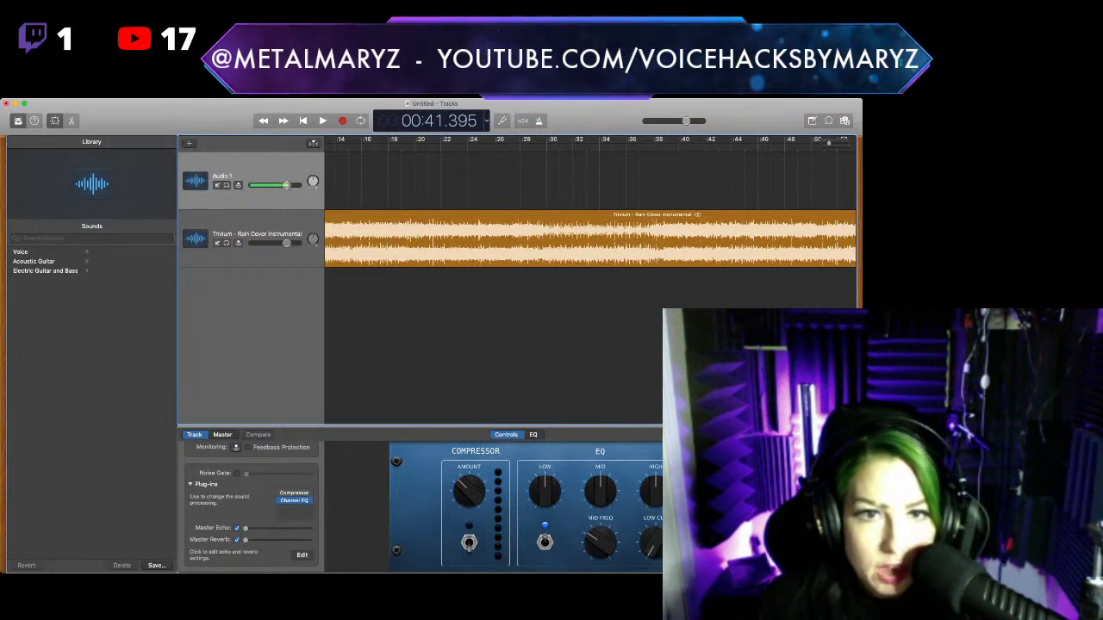
click(467, 139)
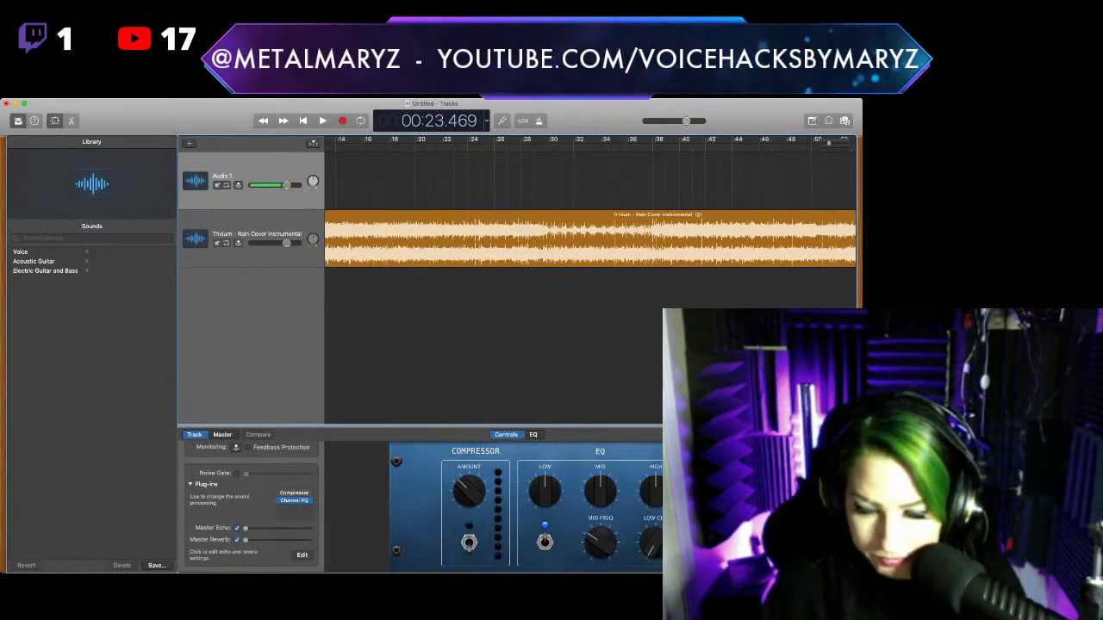
key(space)
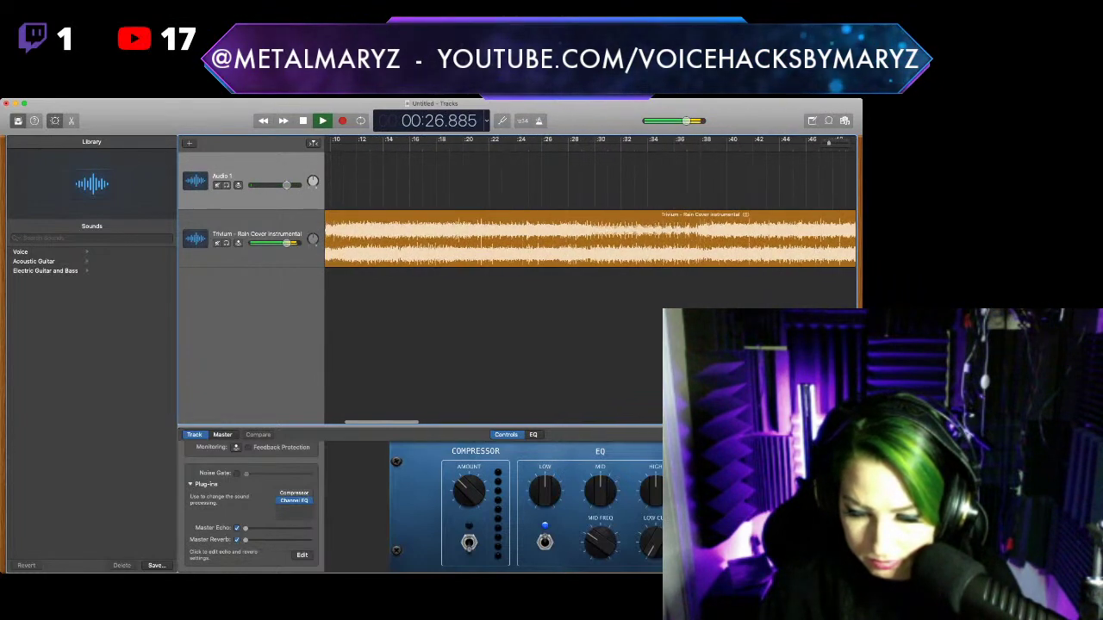
key(space)
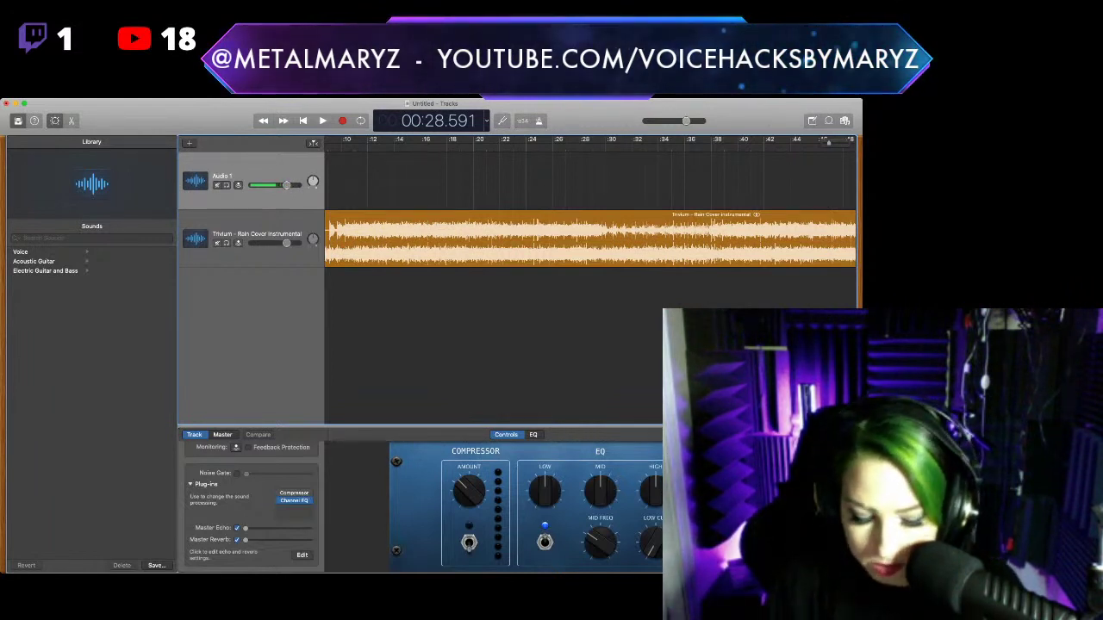
key(space)
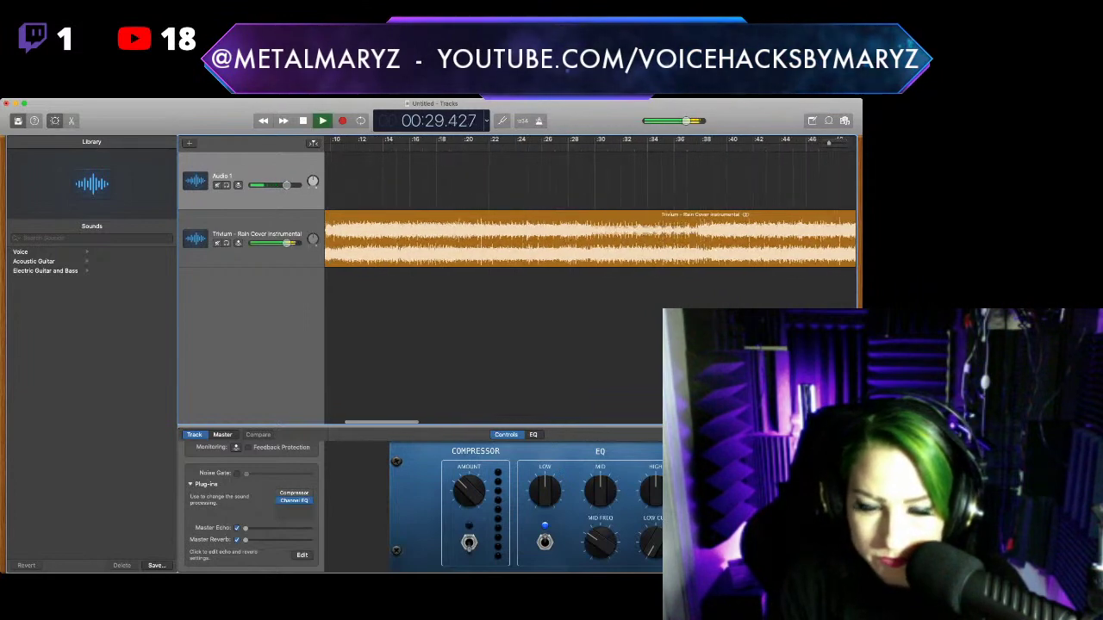
key(space)
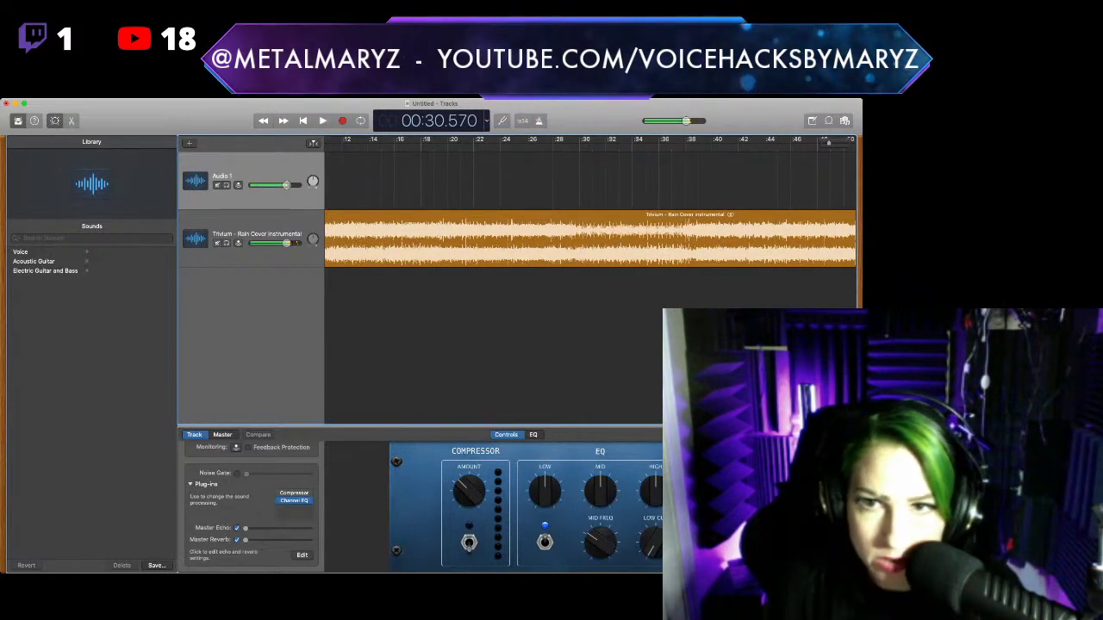
Place the playhead at about 56 seconds and play the instrumental up to about 1:03
scroll(590, 238, right, 10)
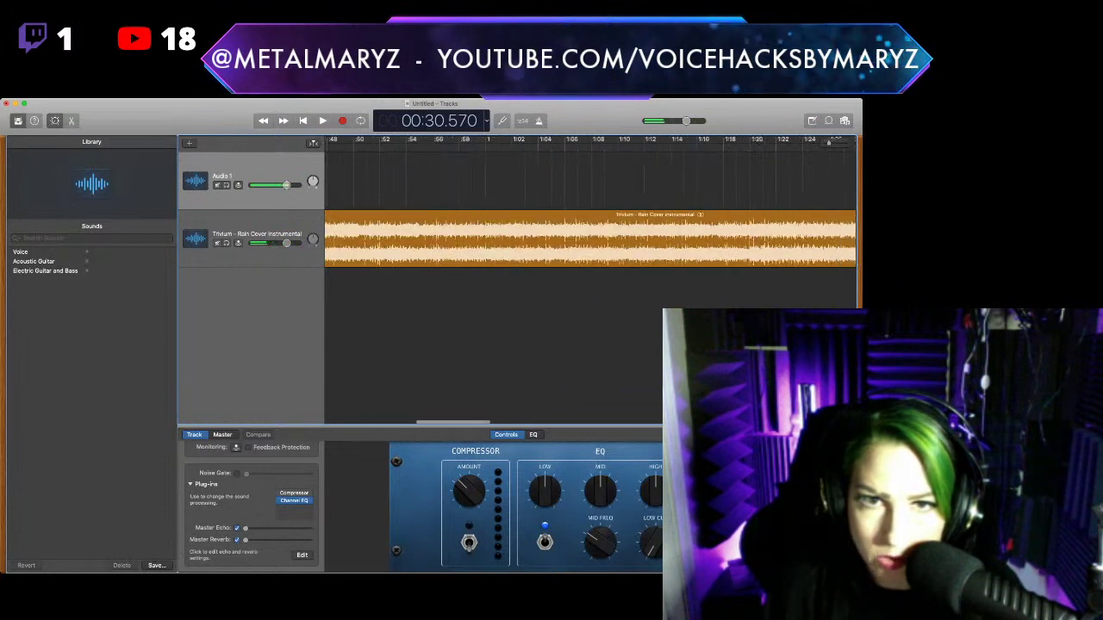
click(433, 138)
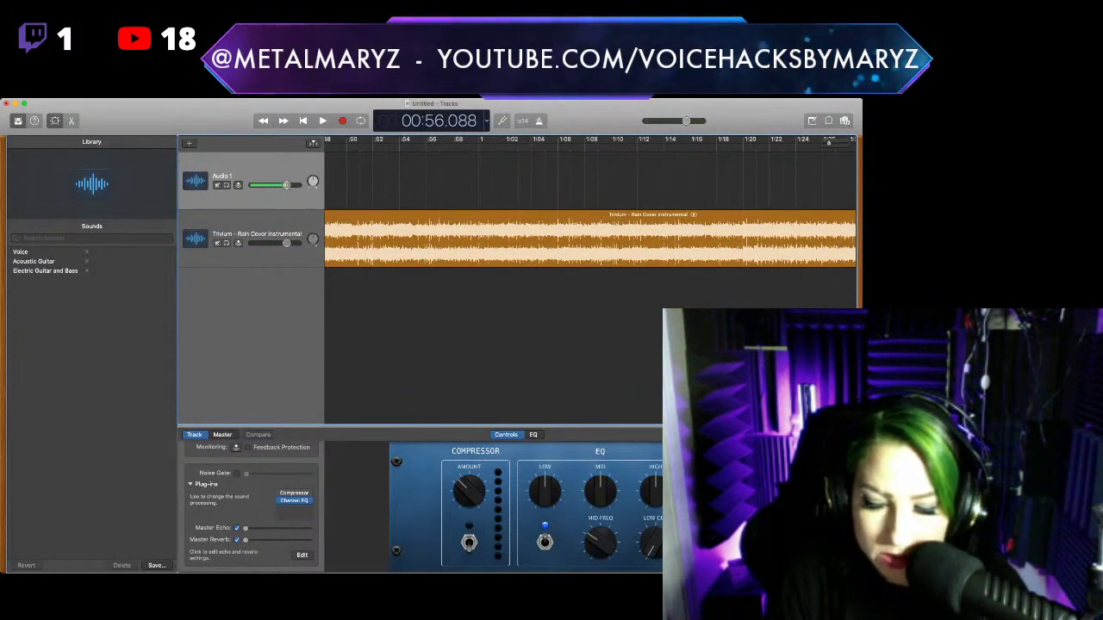
key(space)
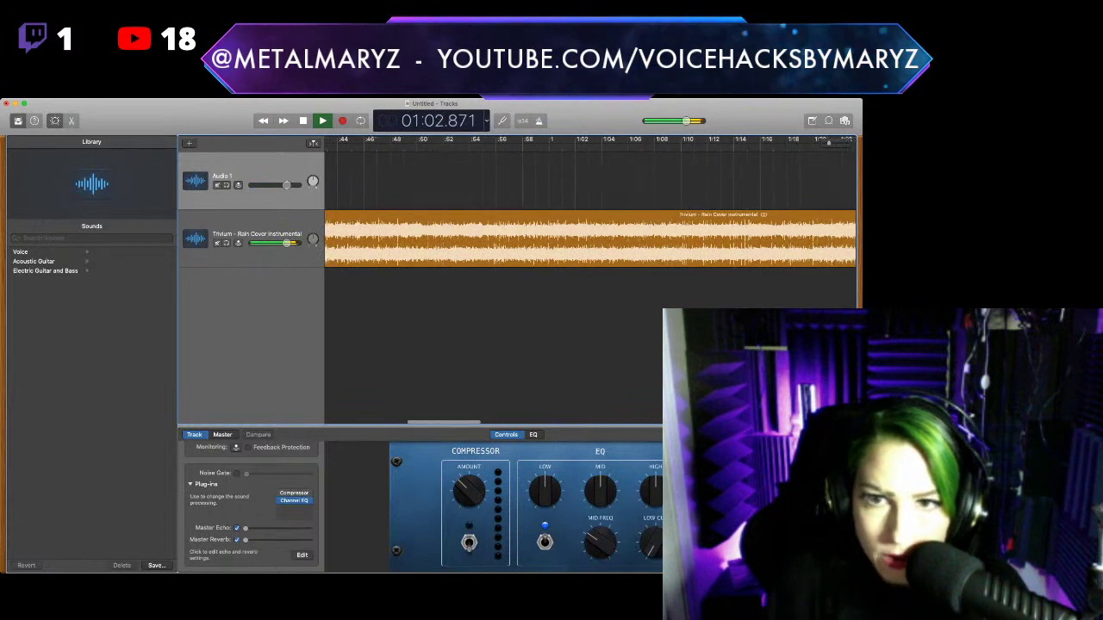
key(space)
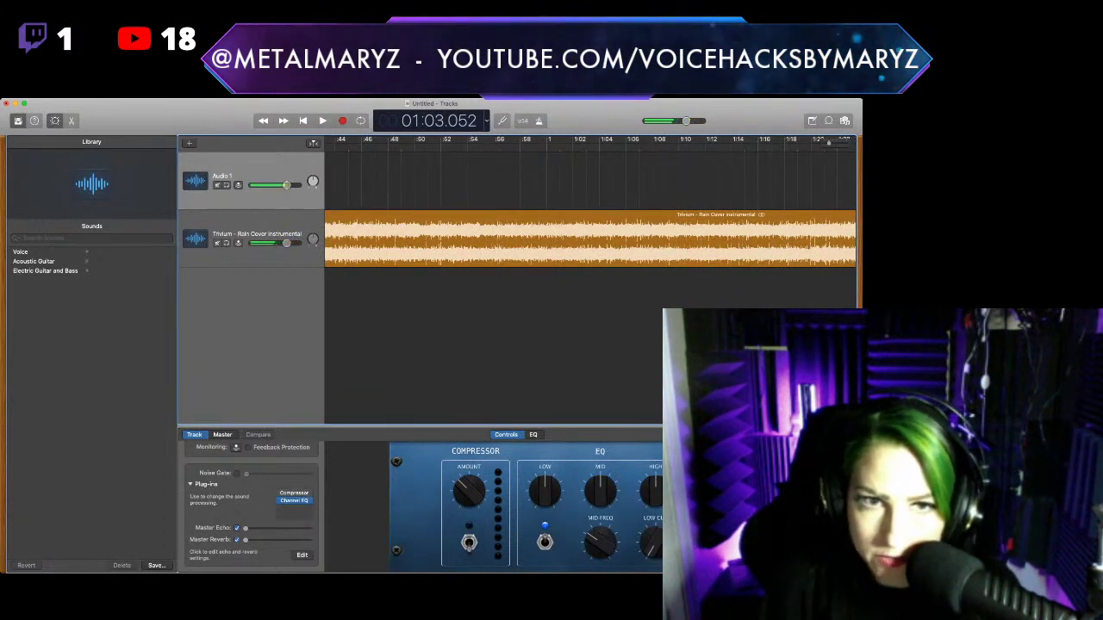
Move the playhead back to about 1:02 and turn on input monitoring for the Audio 1 track
key(Left)
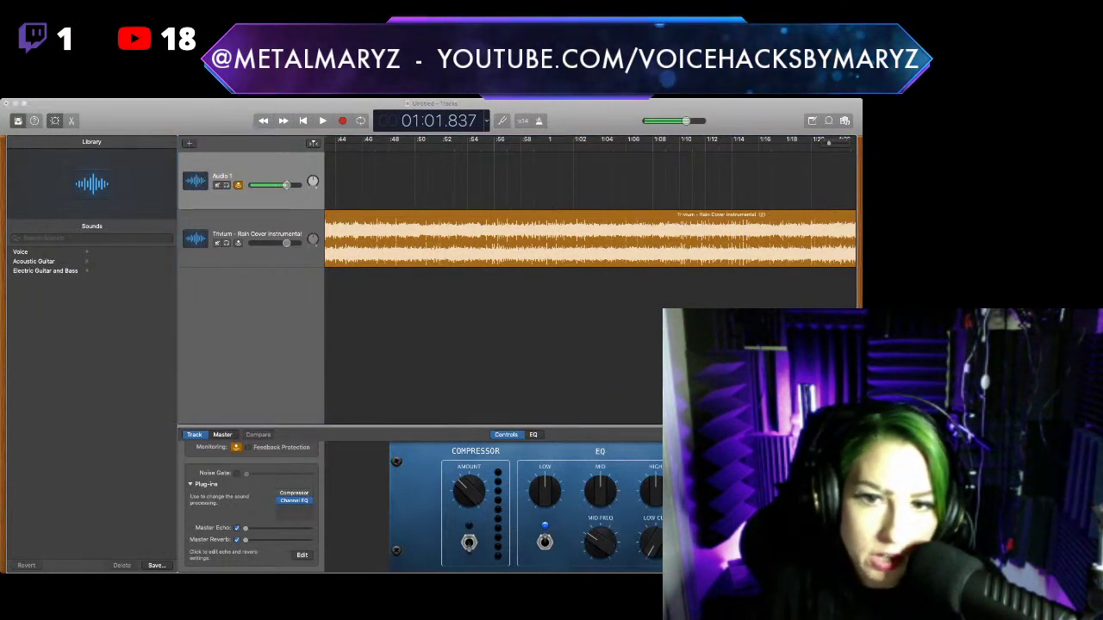
key(super+Tab)
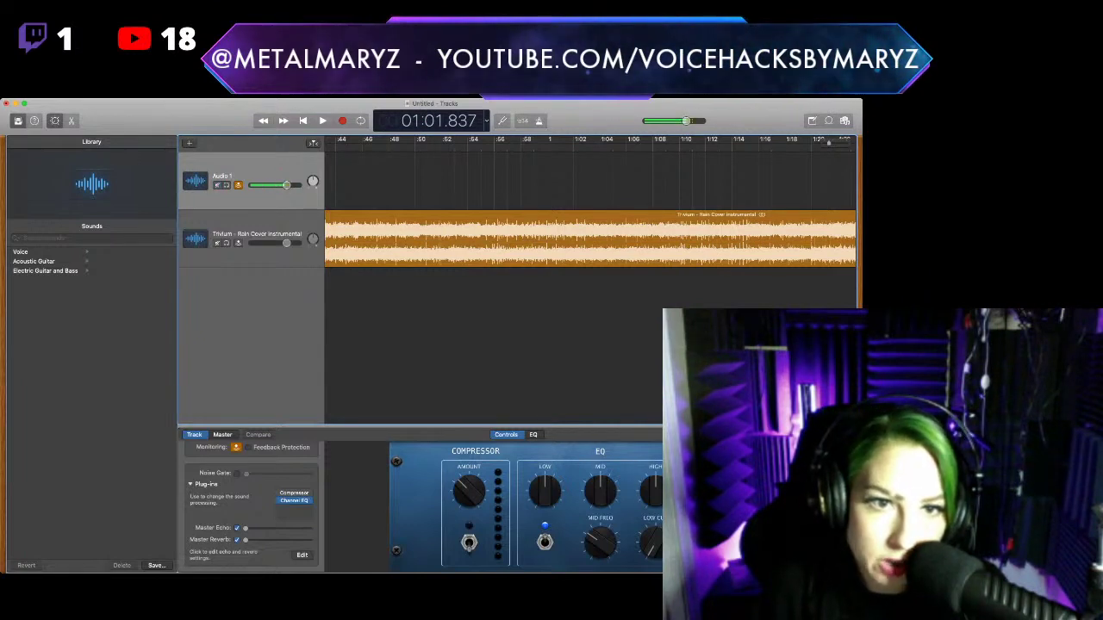
Turn on the Compressor for Audio 1 and slightly raise its Master Echo and Master Reverb, leaving the track unsoloed
key(a)
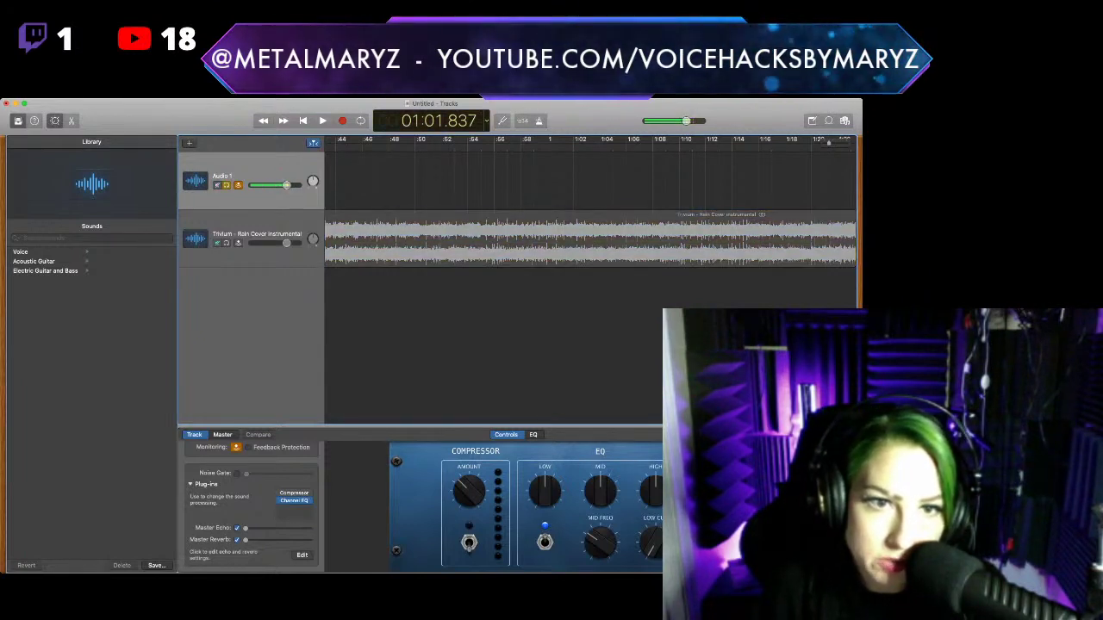
key(a)
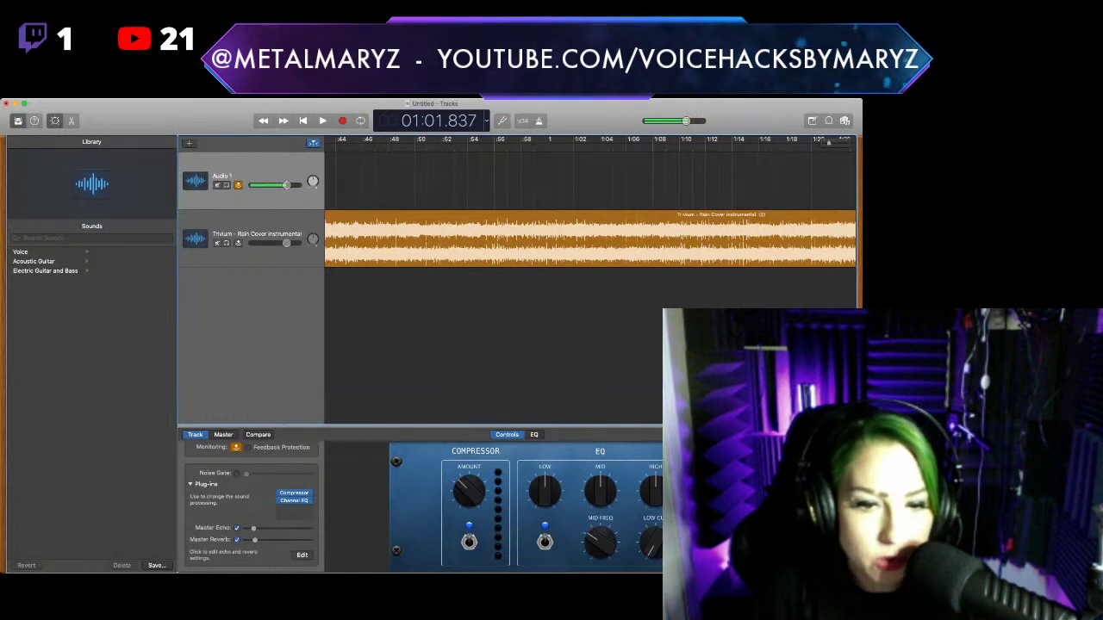
Slightly raise the volume of Audio 1 and lower the volume of the instrumental track
scroll(250, 504, up, 1)
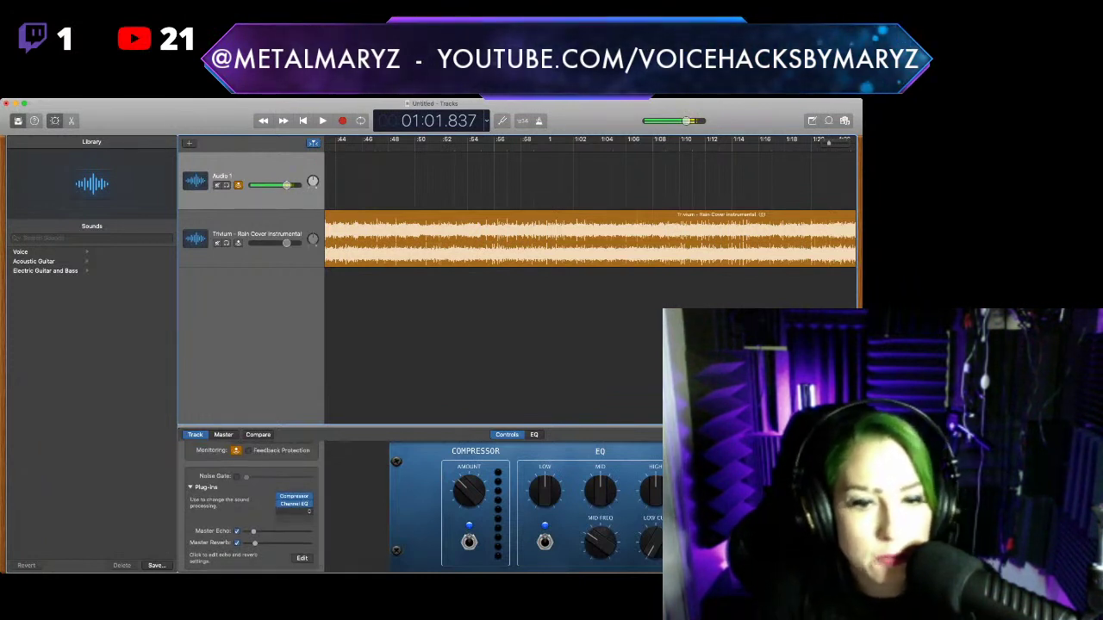
scroll(293, 510, down, 1)
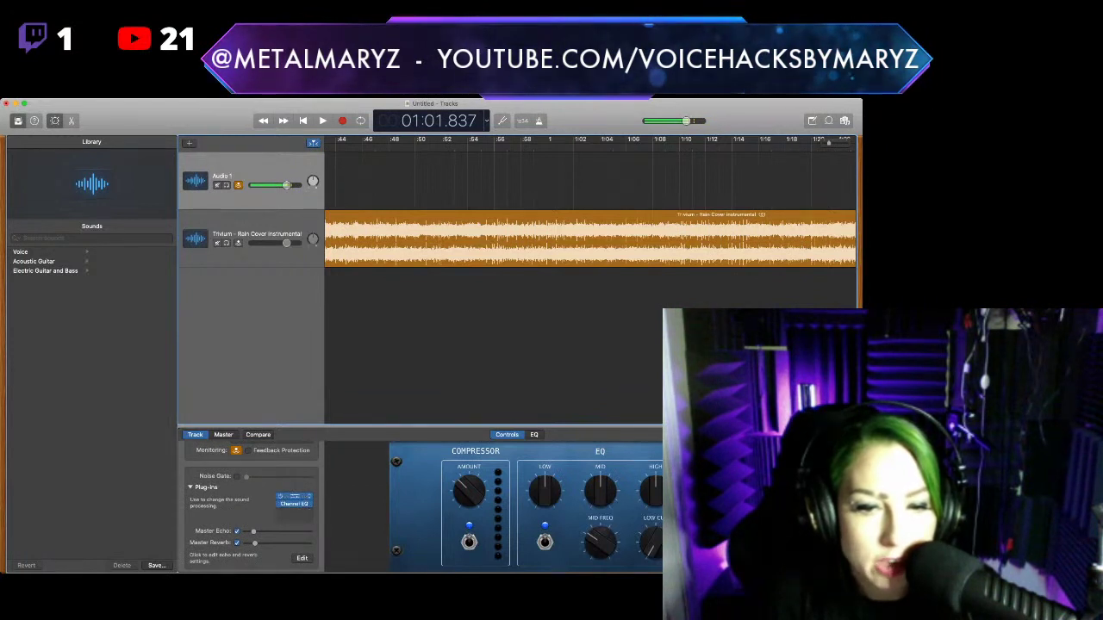
scroll(293, 508, up, 1)
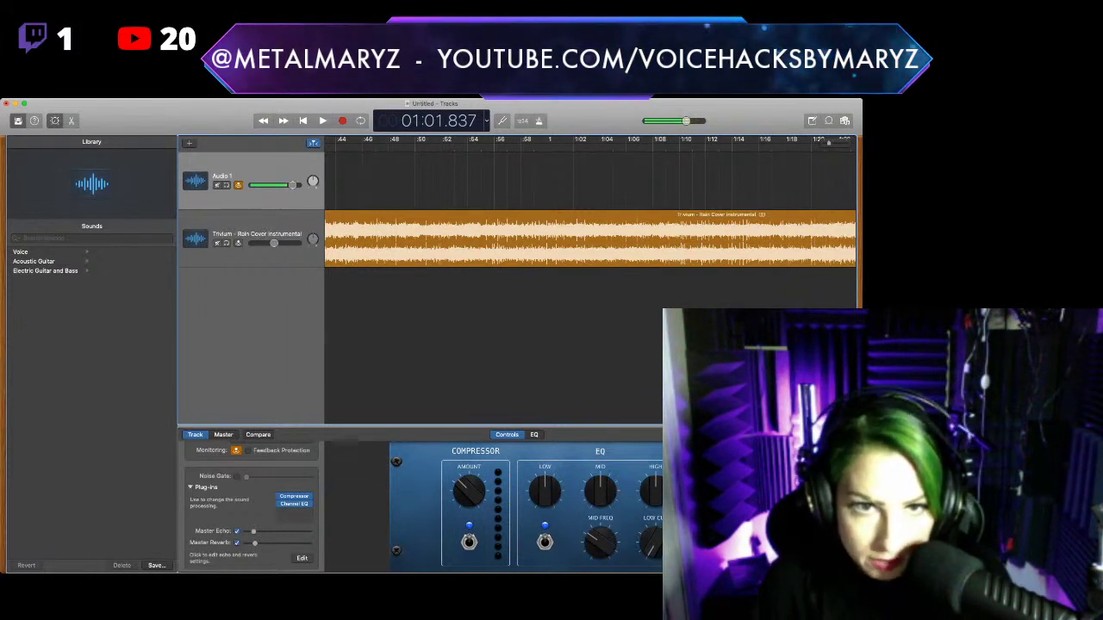
Record a trial take on Audio 1 from about 1:02 to 1:13 and undo the recording
key(r)
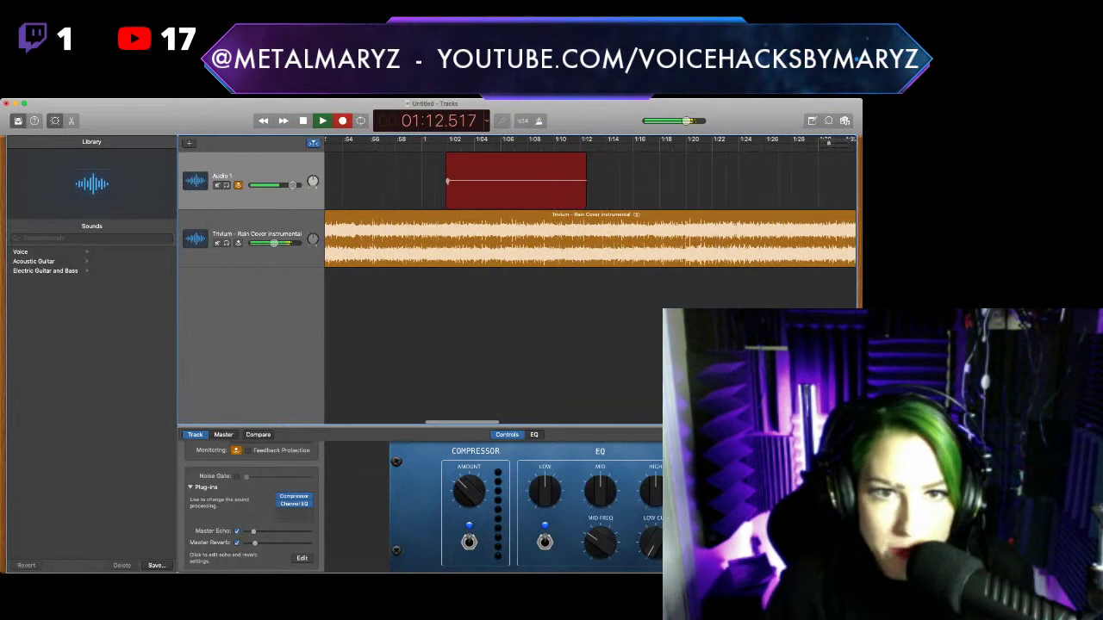
key(space)
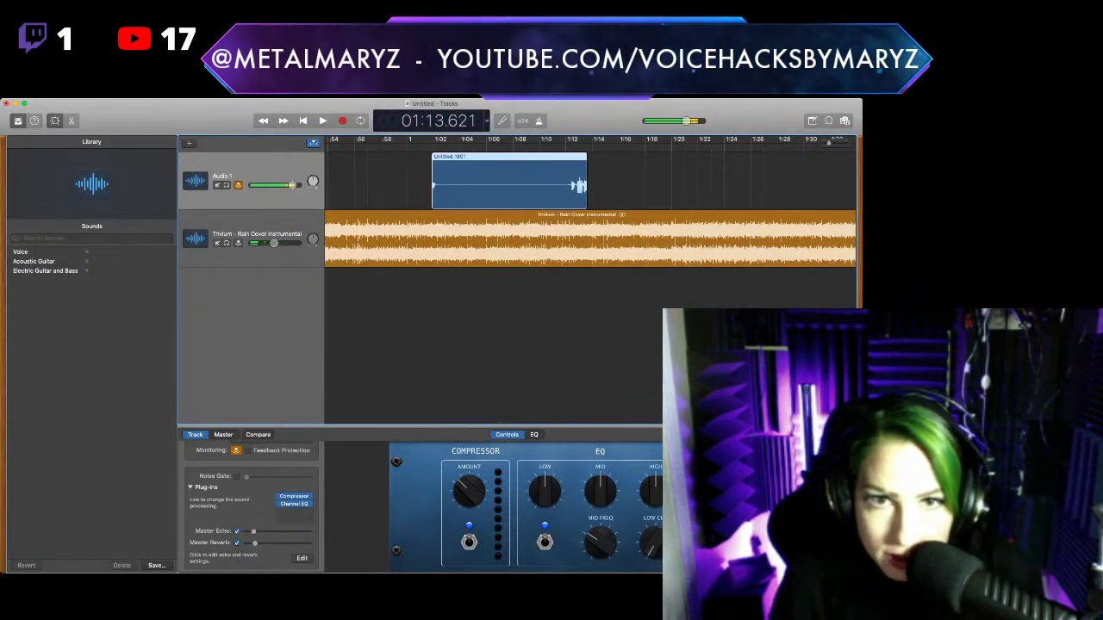
key(super+z)
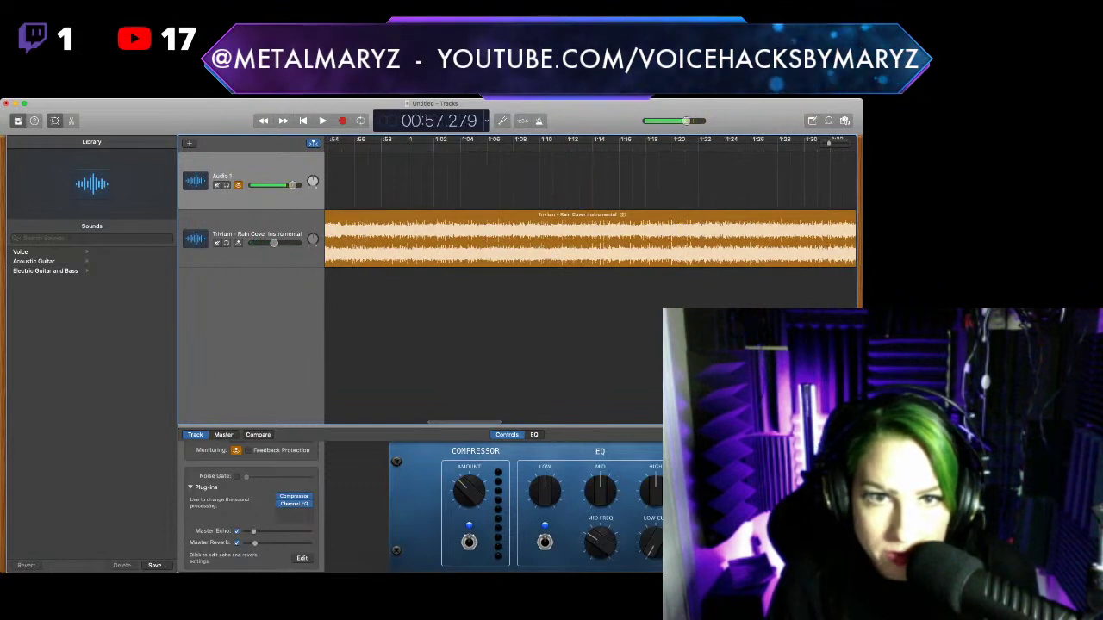
Record a vocal take on Audio 1 from about 0:57 to 1:20
key(r)
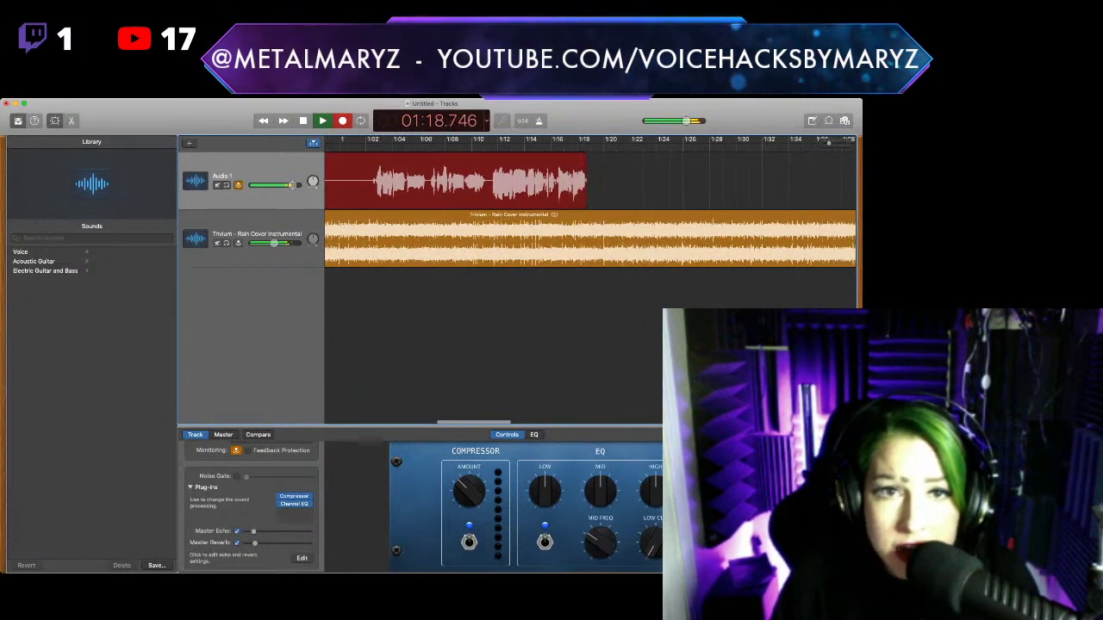
key(space)
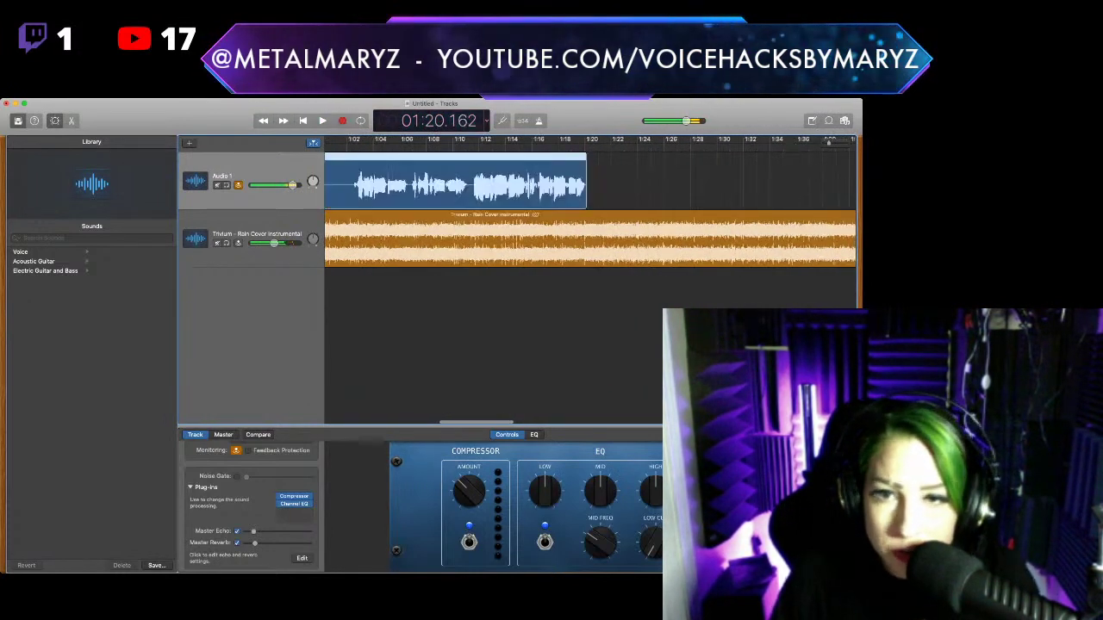
scroll(590, 206, left, 3)
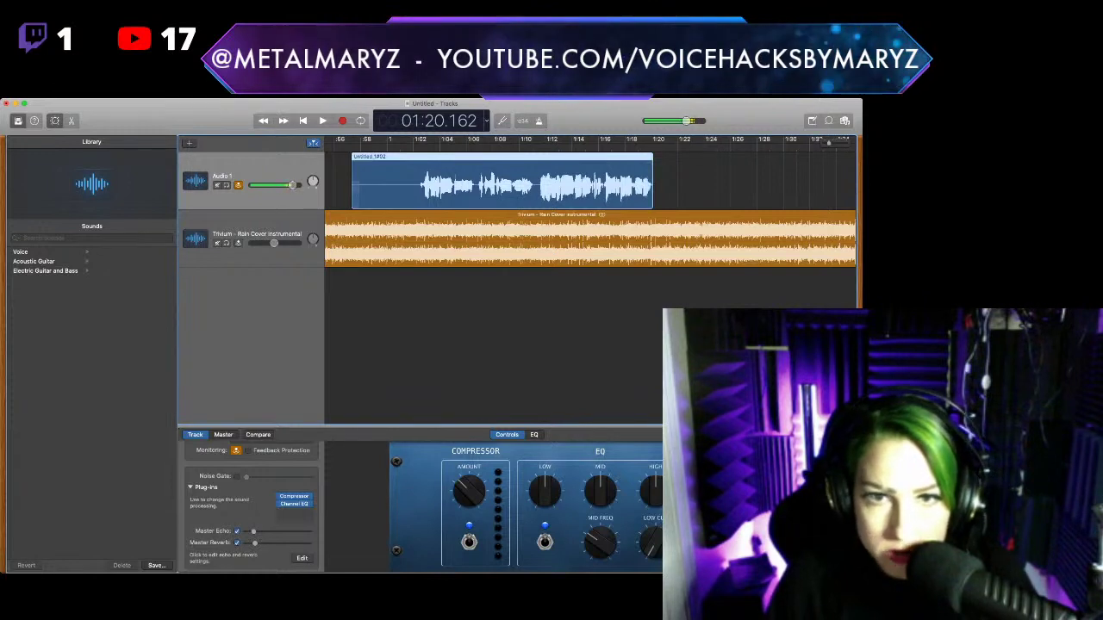
Play the vocal take with the instrumental from about 1:02 to 1:11, leaving the vocal region selected
key(comma)
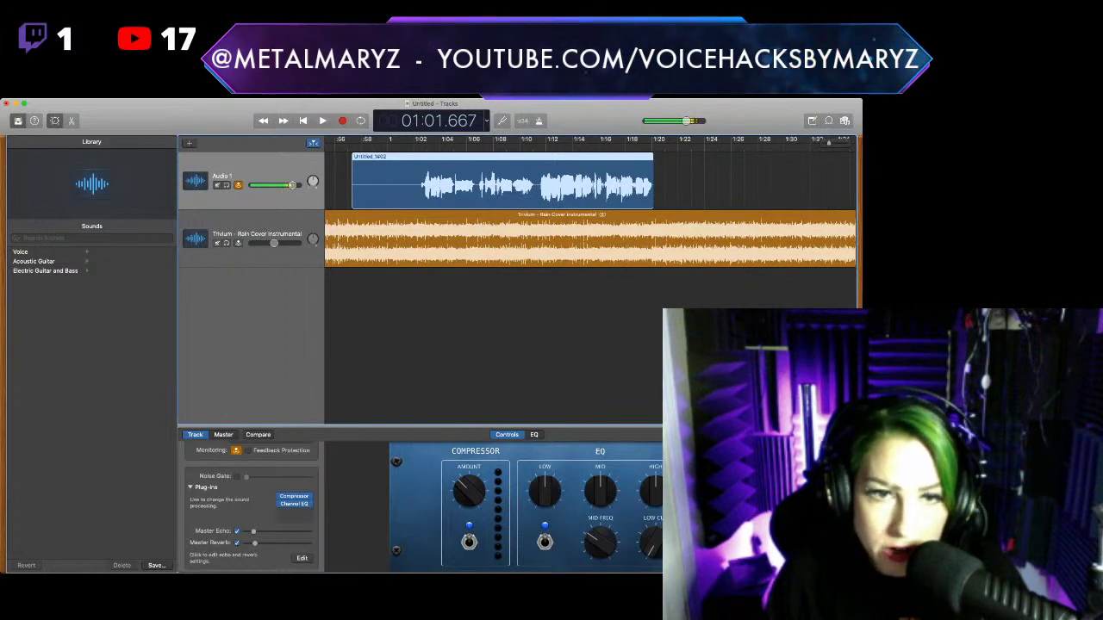
click(590, 245)
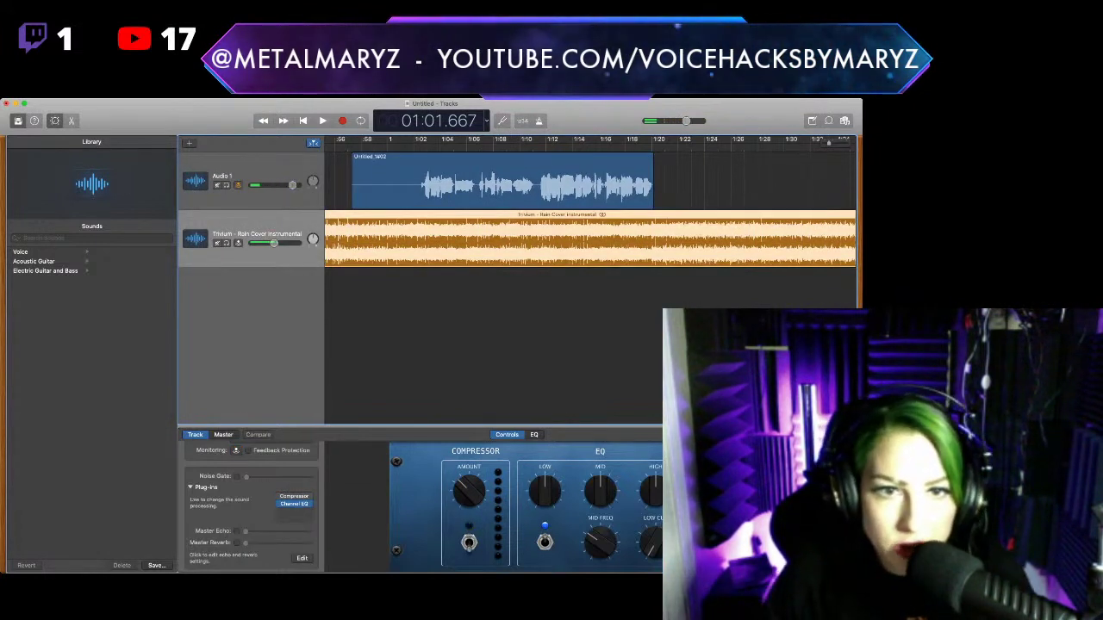
click(499, 181)
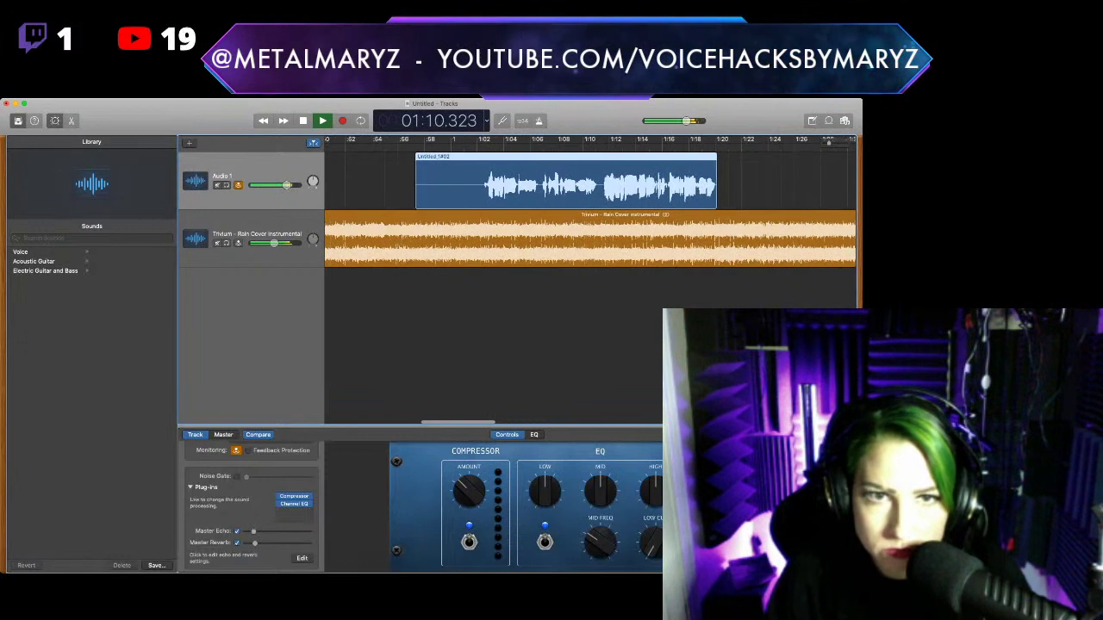
key(space)
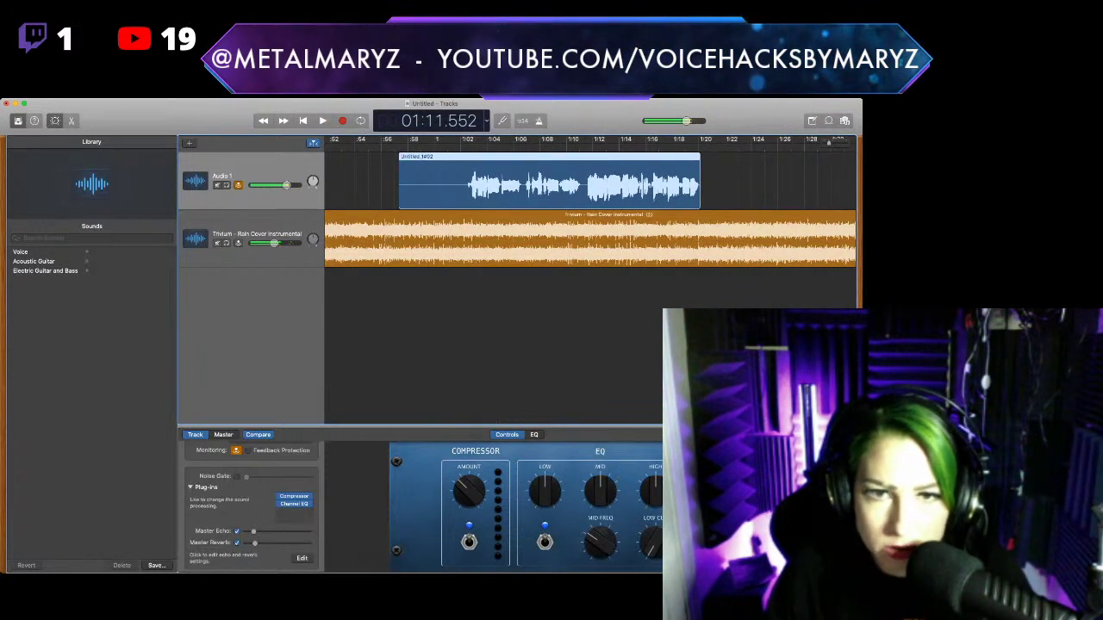
Place the playhead at the start of the vocal take, at 0:57, and delete the take
click(405, 139)
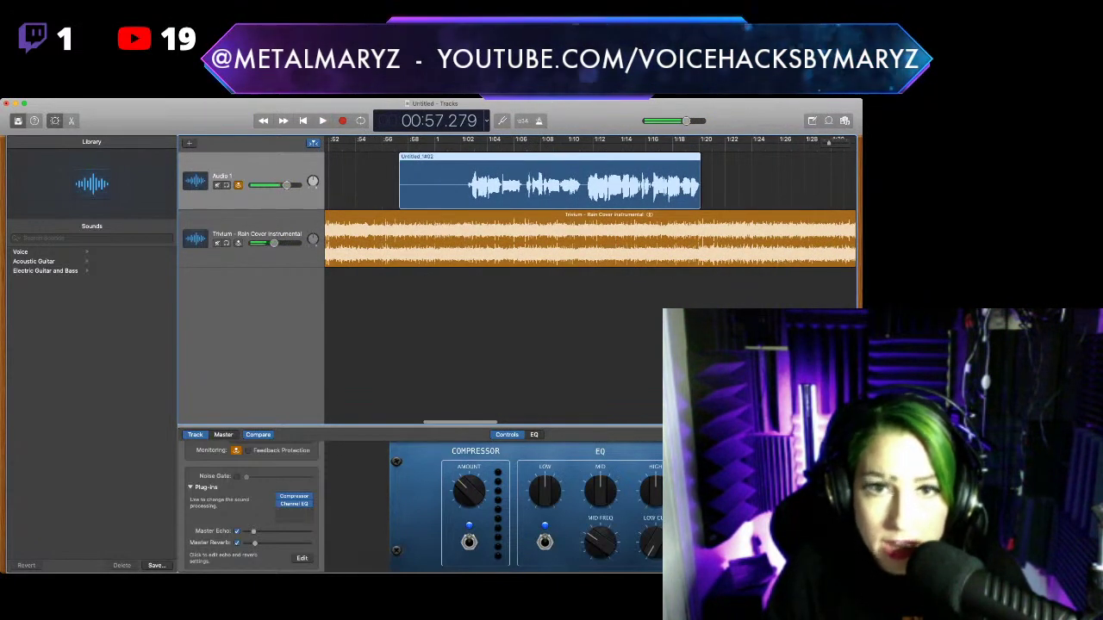
click(401, 139)
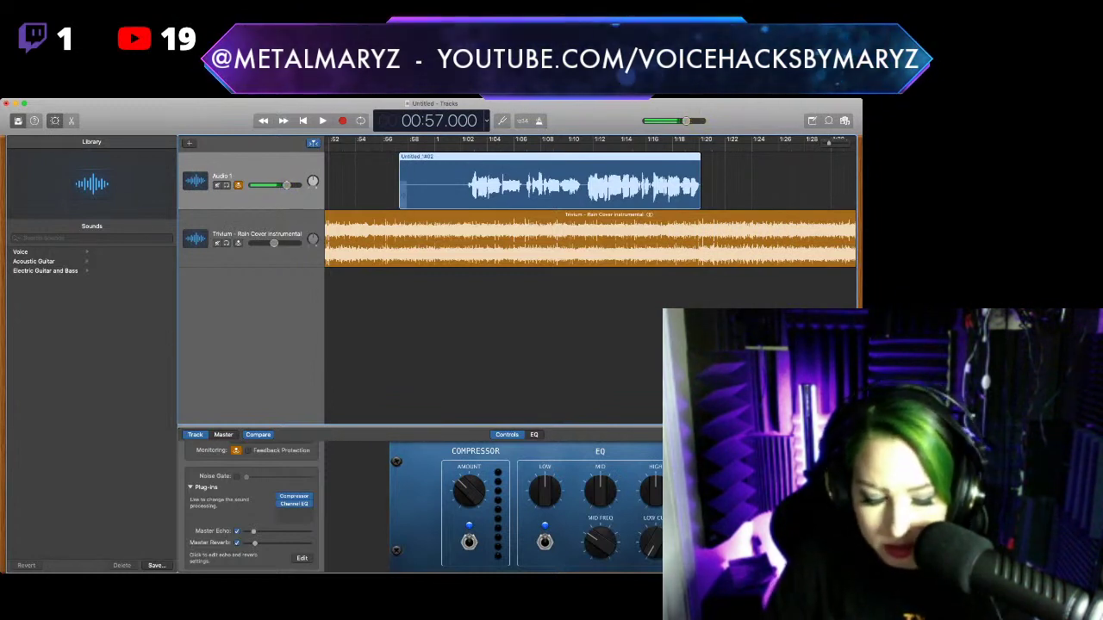
key(Delete)
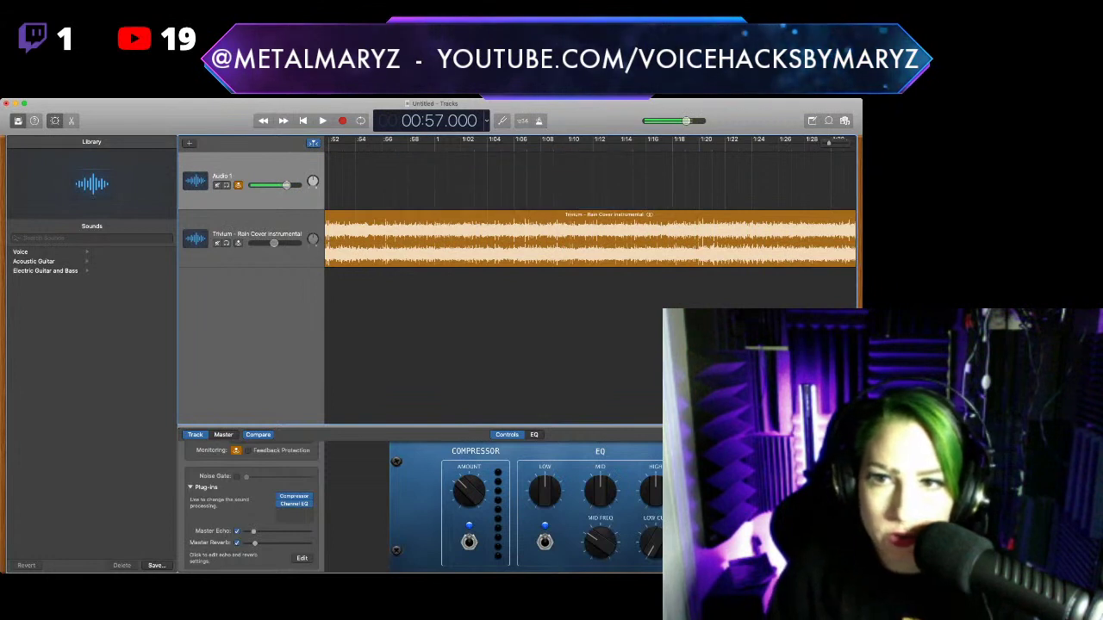
Place the playhead at about 1:09 and record a new vocal take on Audio 1 up to about 1:33
scroll(590, 237, right, 5)
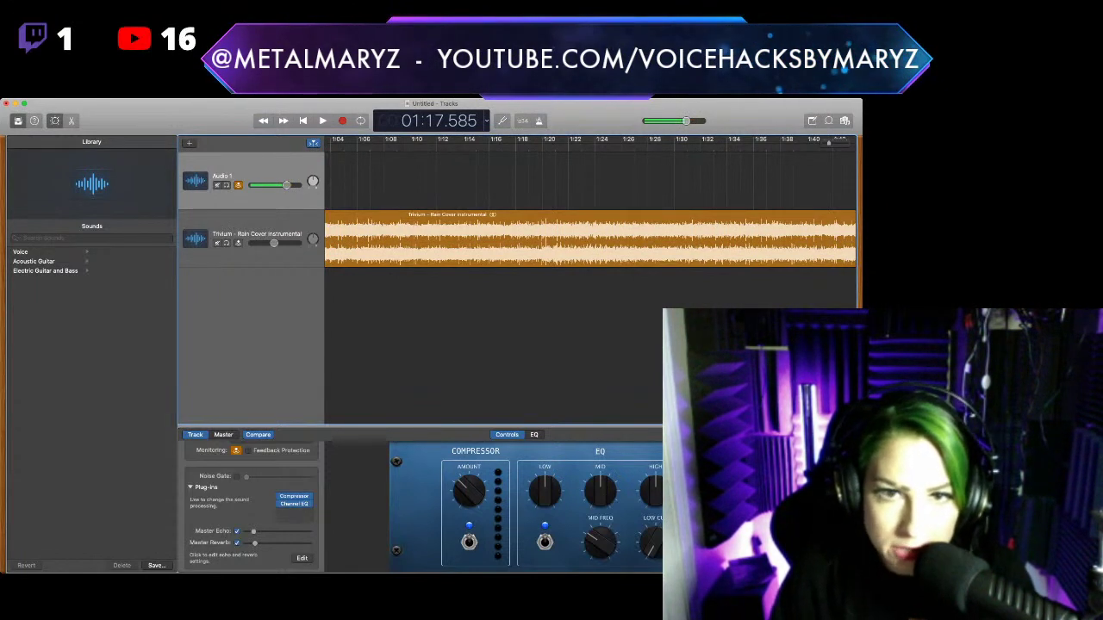
key(comma)
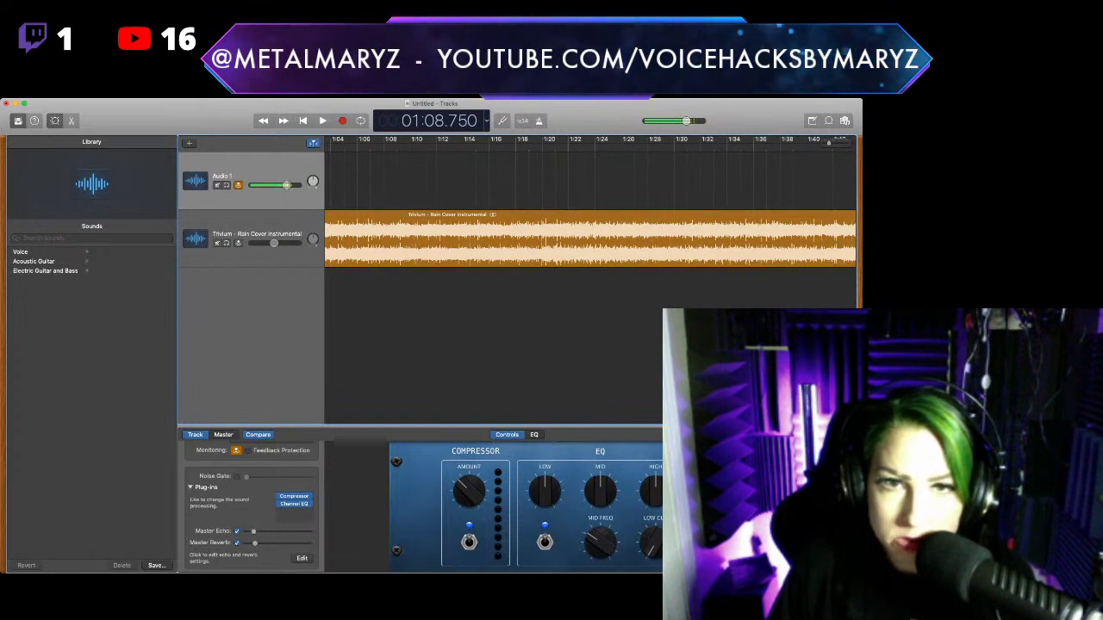
key(r)
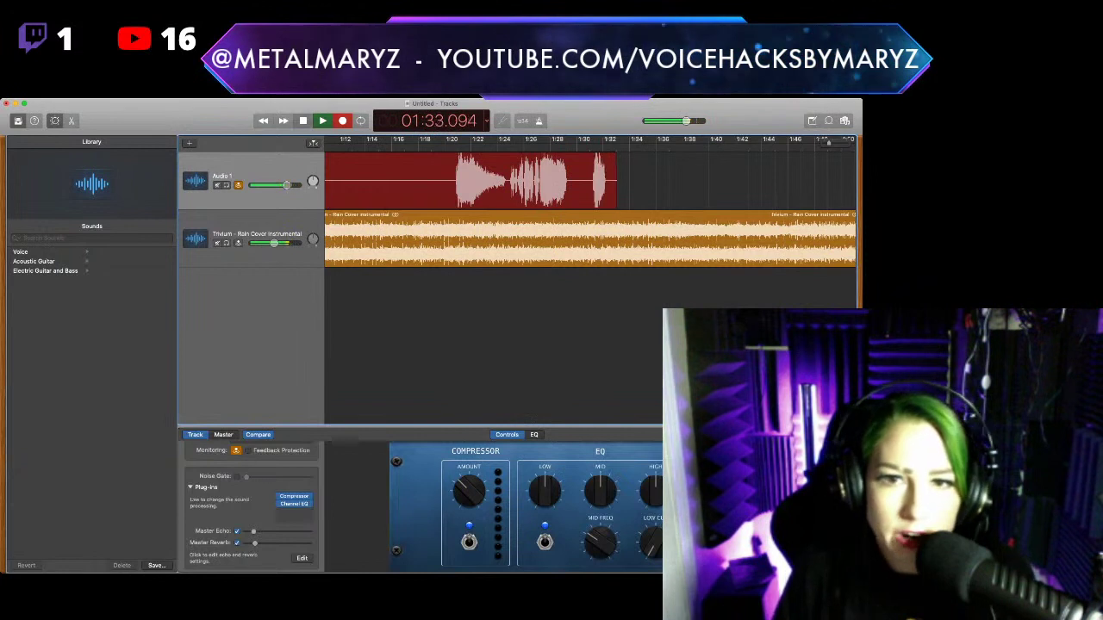
key(space)
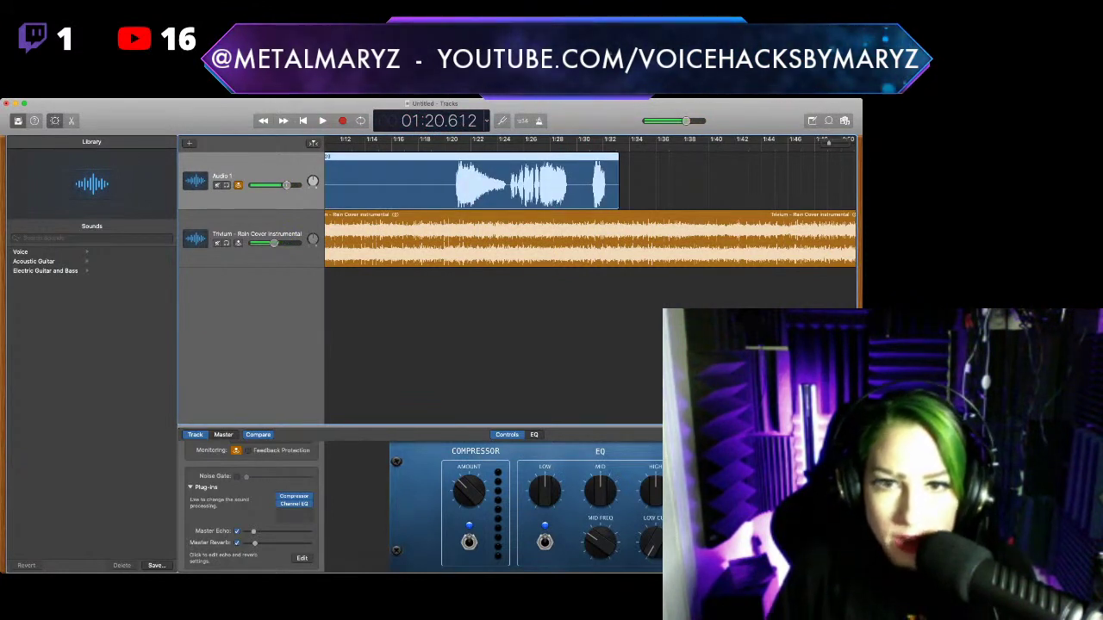
Play the new take from about 1:20 to 1:32, turn off input monitoring for Audio 1 and return the playhead to about 1:20
key(a)
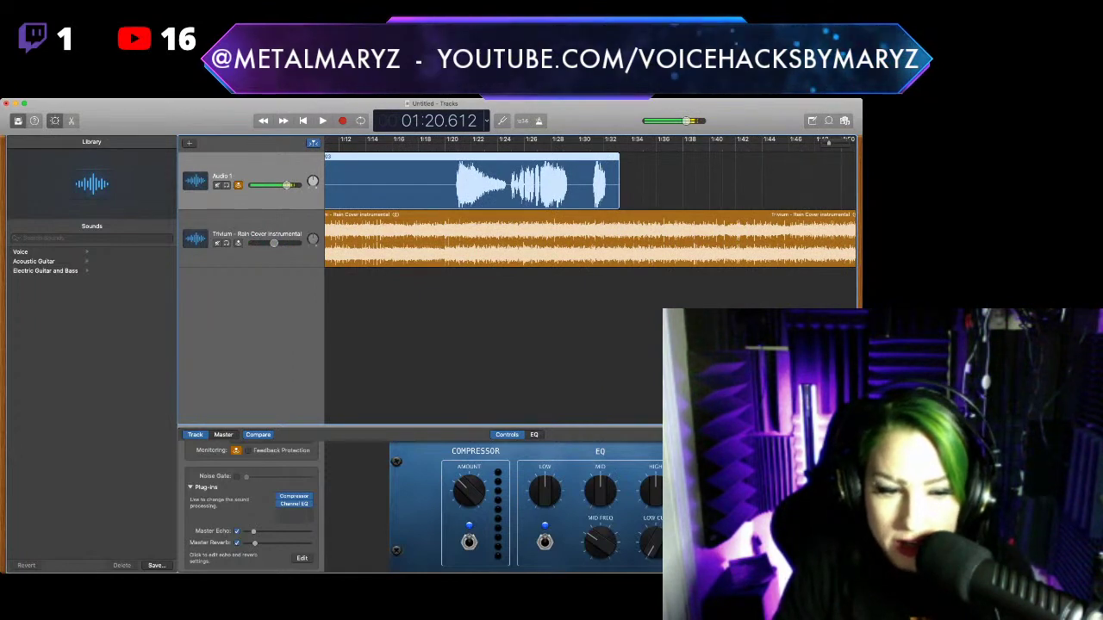
key(space)
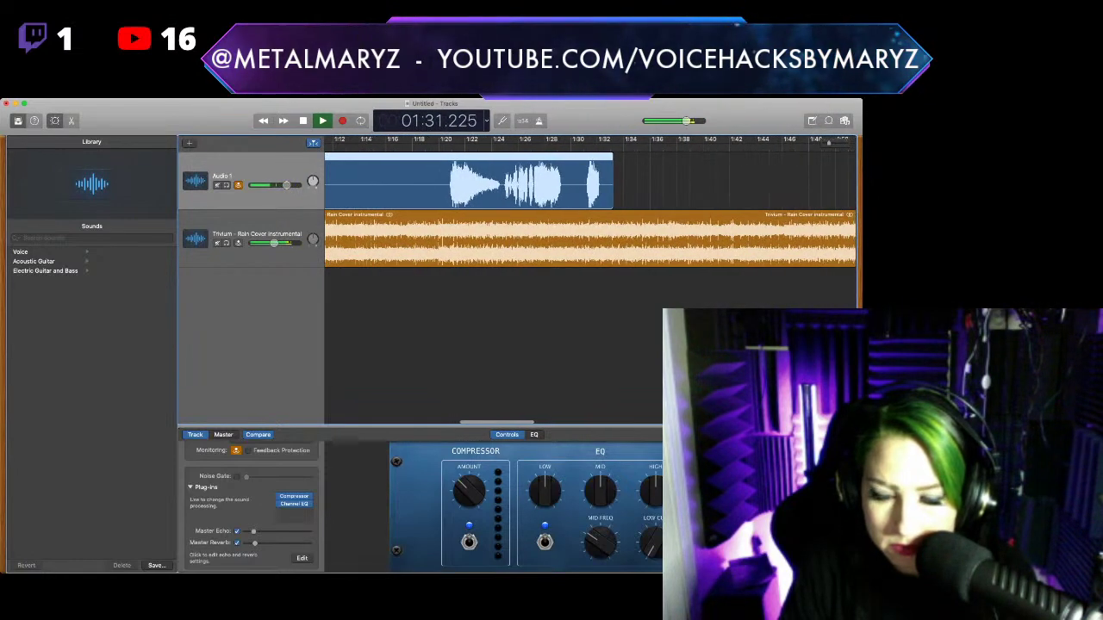
key(space)
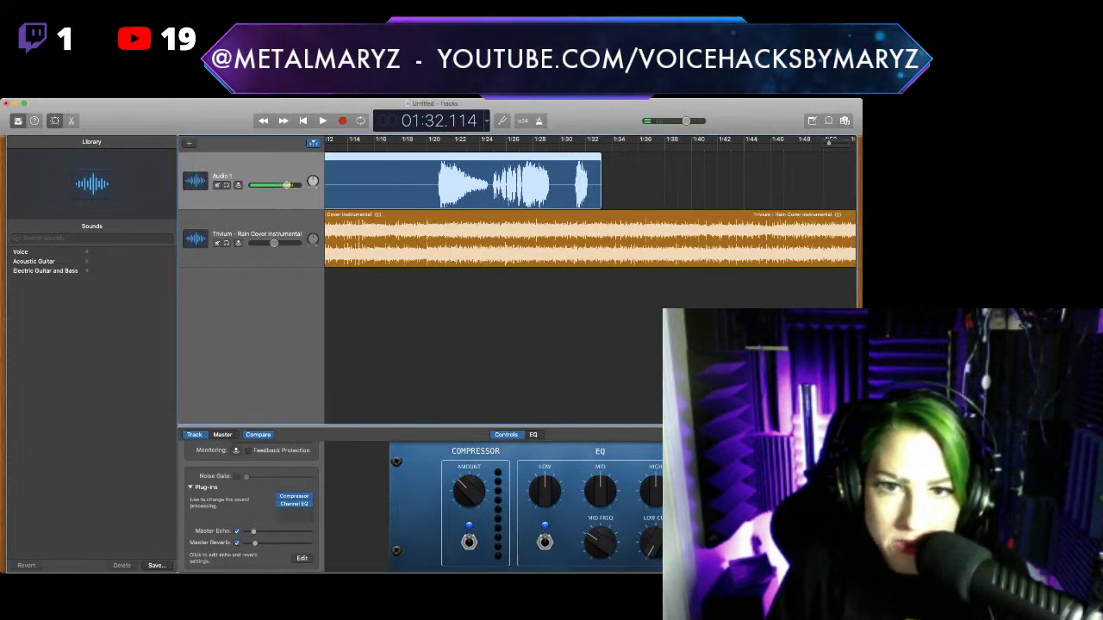
click(440, 138)
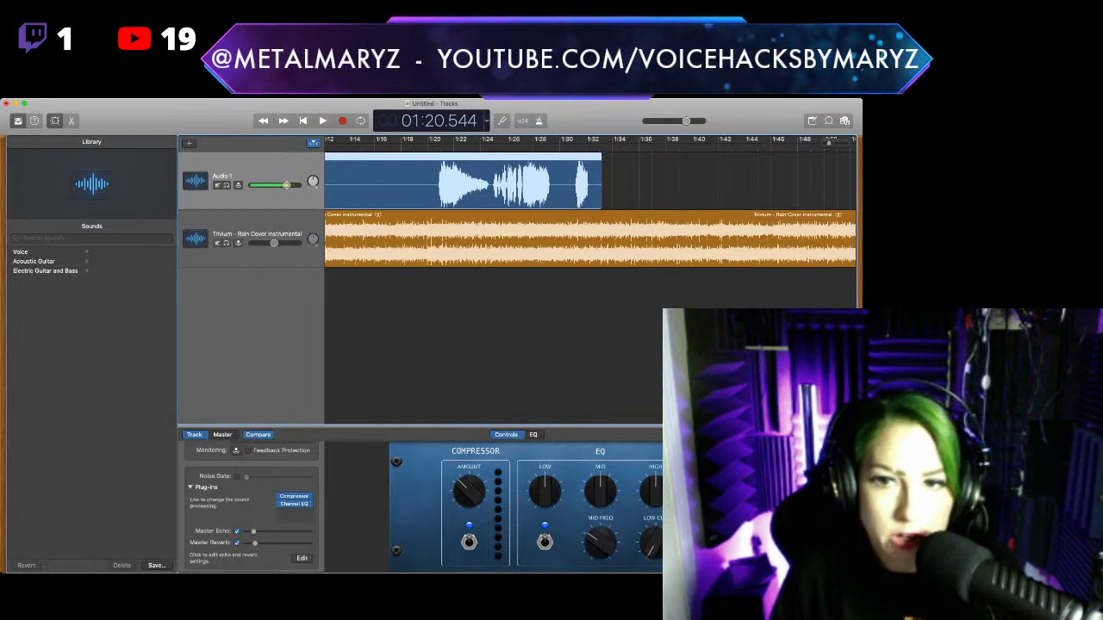
scroll(590, 207, right, 5)
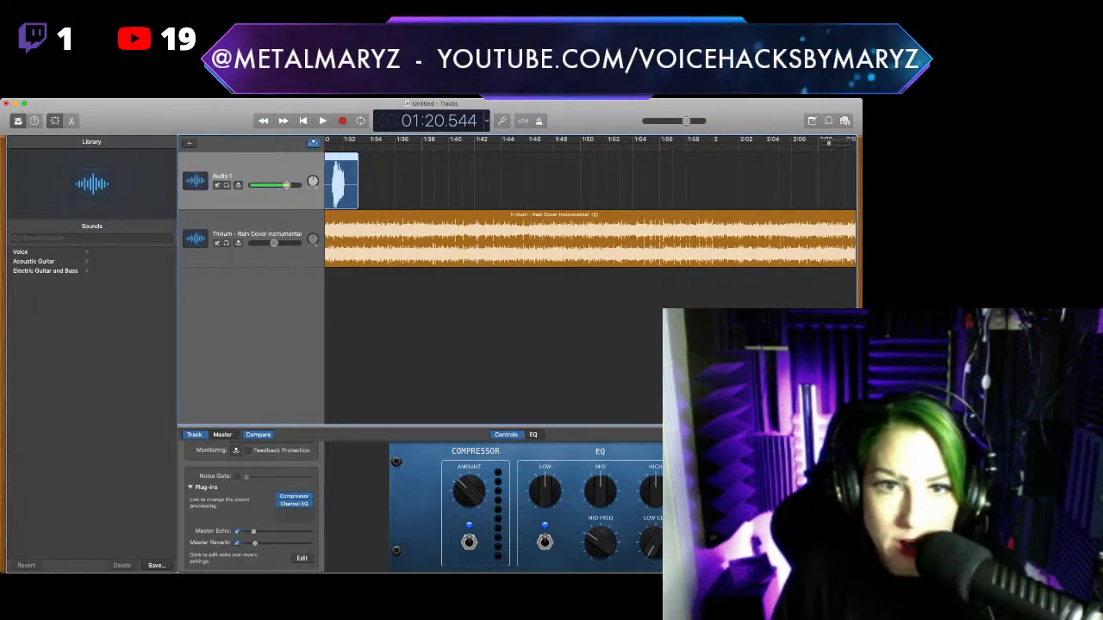
scroll(591, 207, left, 5)
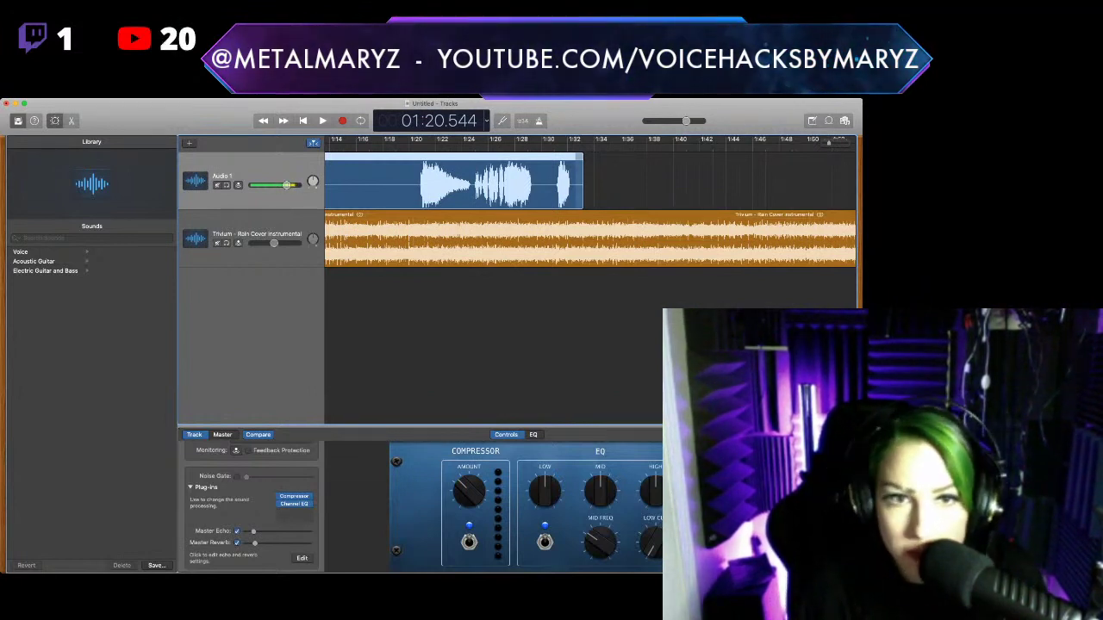
scroll(590, 207, left, 1)
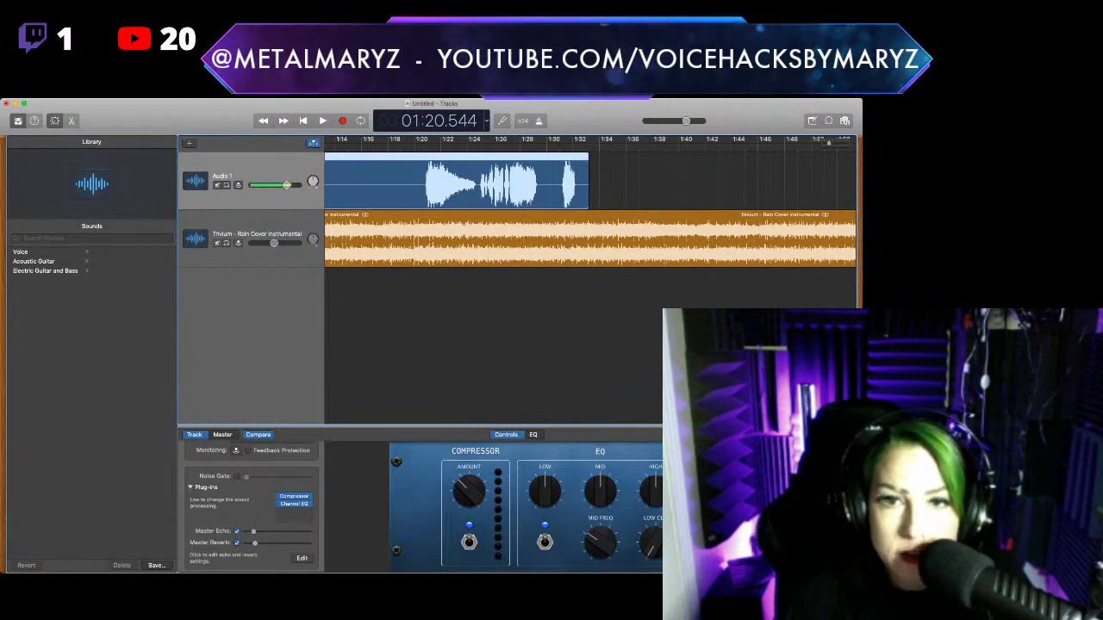
scroll(591, 237, right, 2)
scroll(591, 237, left, 5)
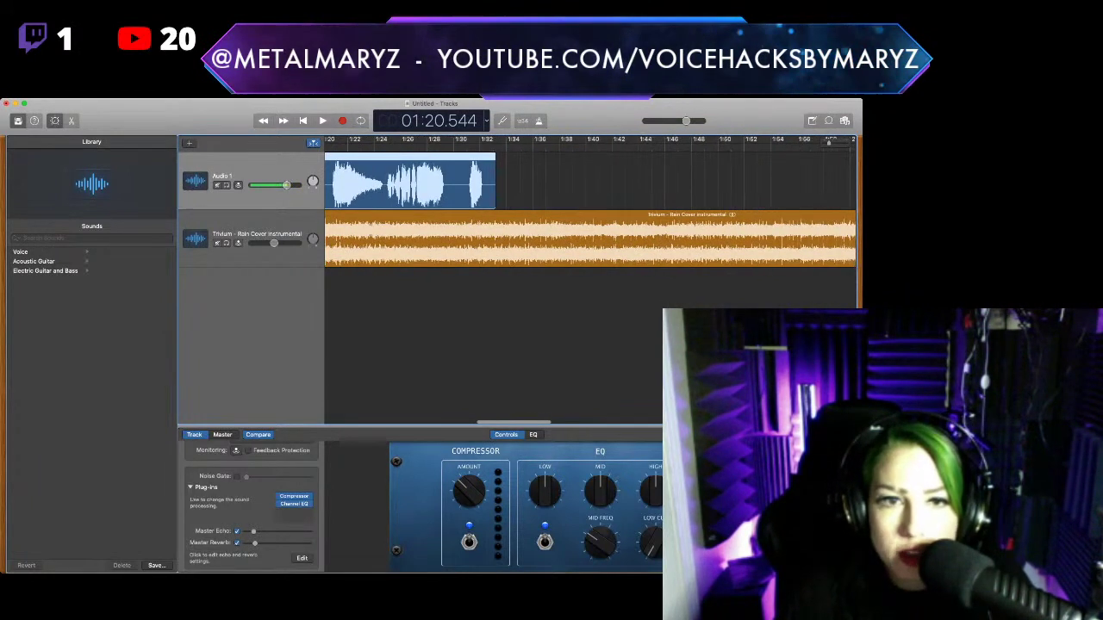
scroll(590, 237, left, 2)
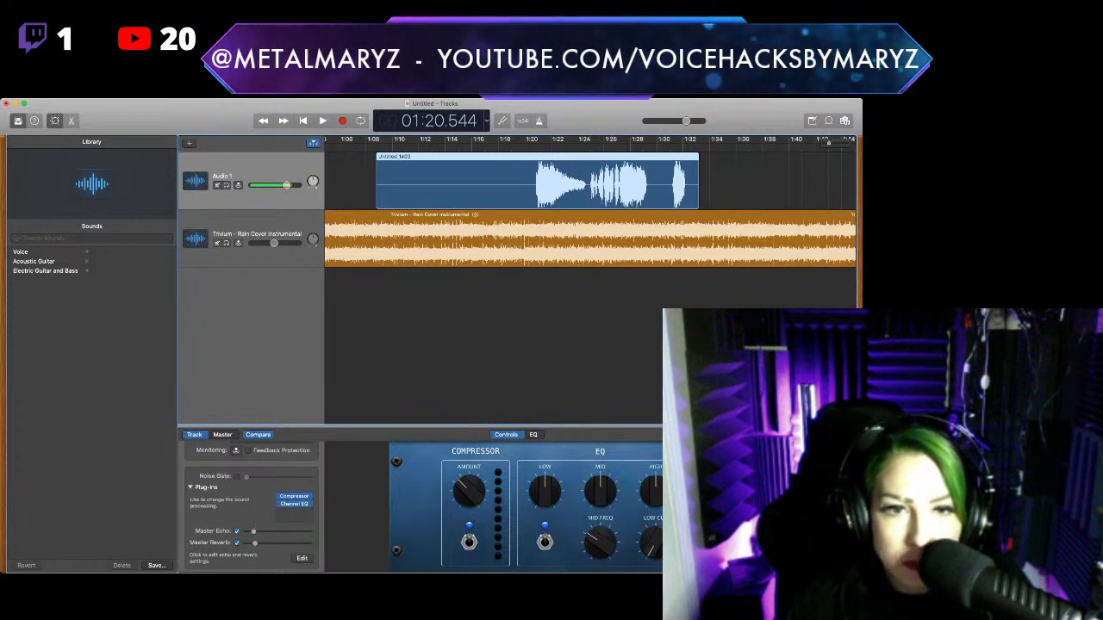
Raise the instrumental's volume and slightly lower Audio 1's around a playback from about 1:20 to 1:24, returning the playhead to 1:20
drag(274, 243, 285, 243)
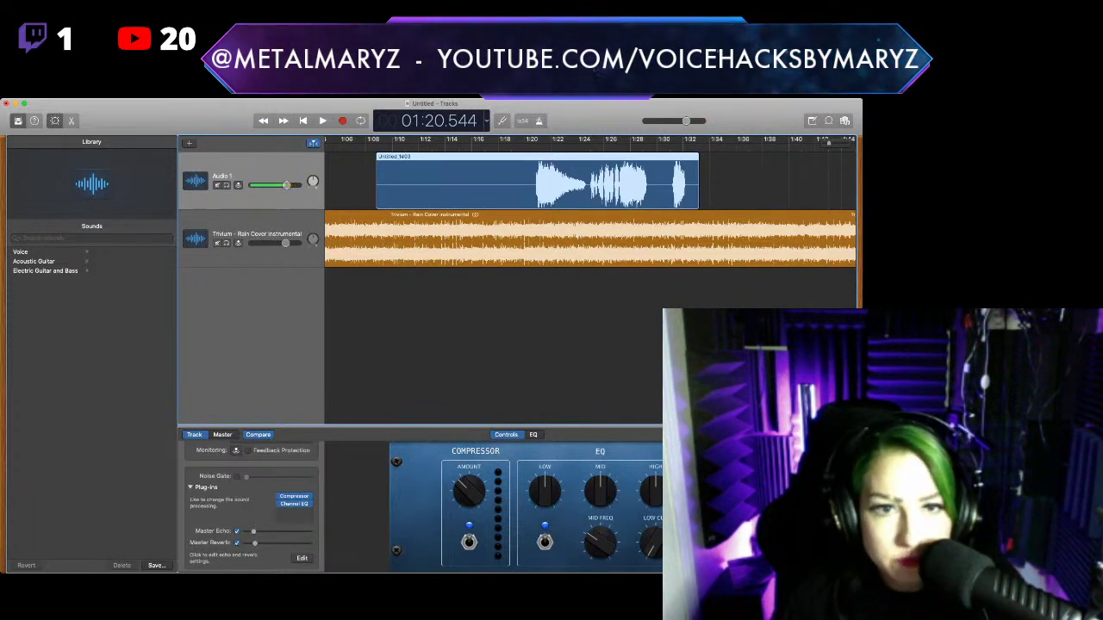
key(space)
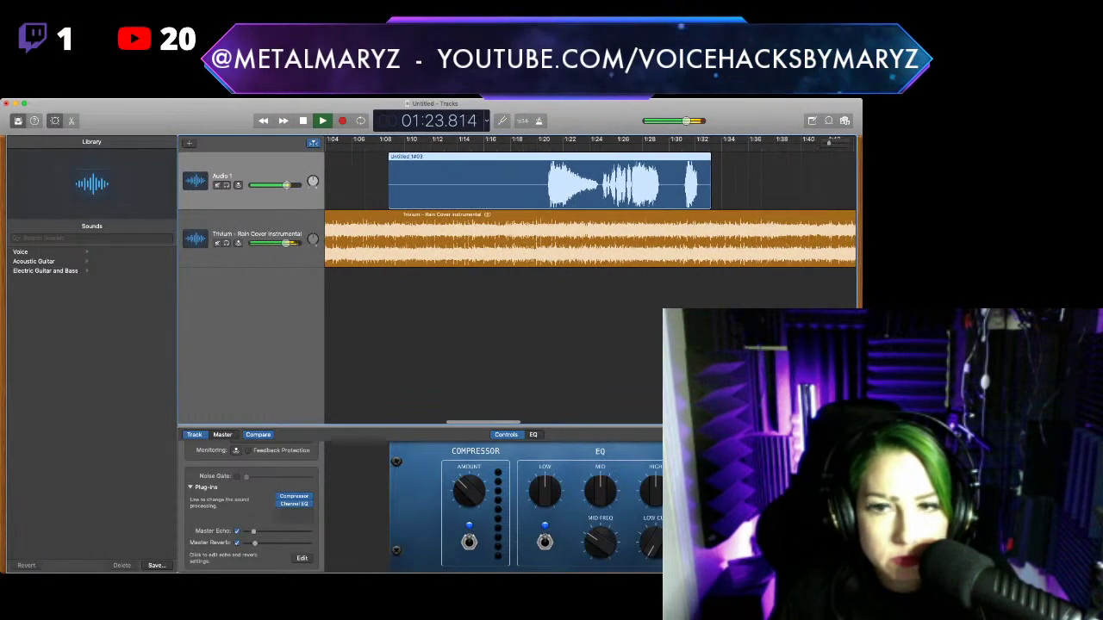
key(space)
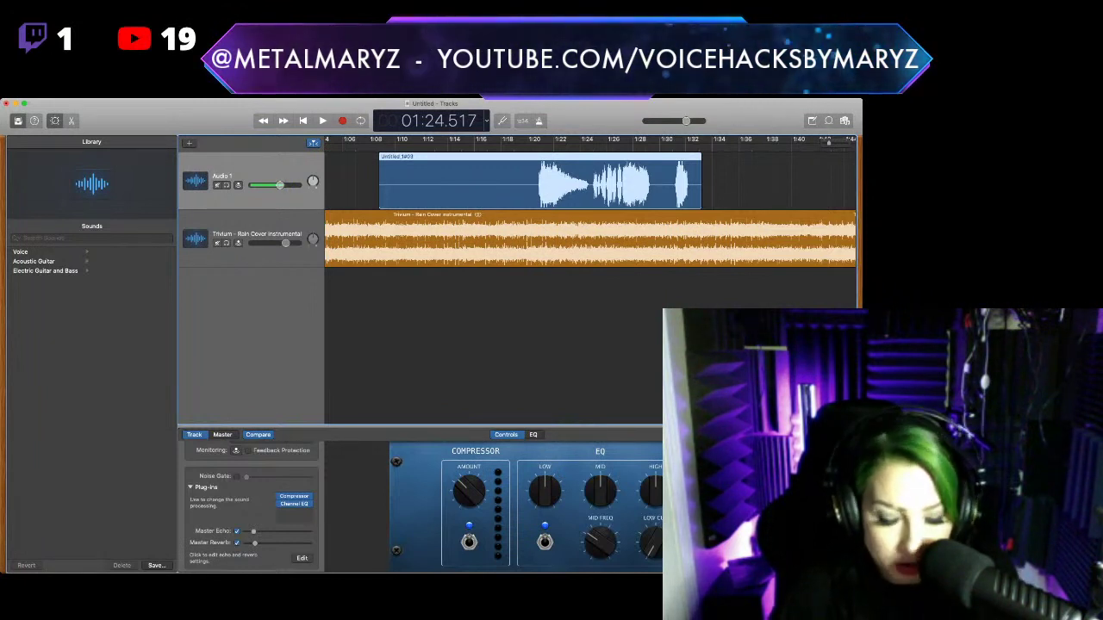
key(comma)
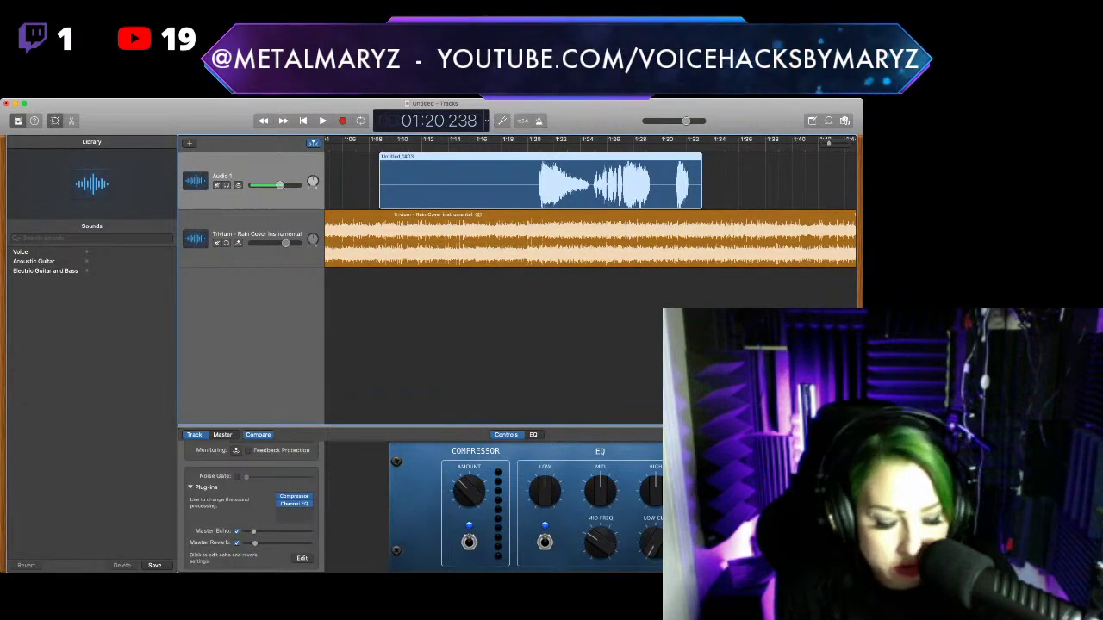
Play the vocal take with the instrumental from about 1:20 to 1:32 and return the playhead to about 1:20
key(space)
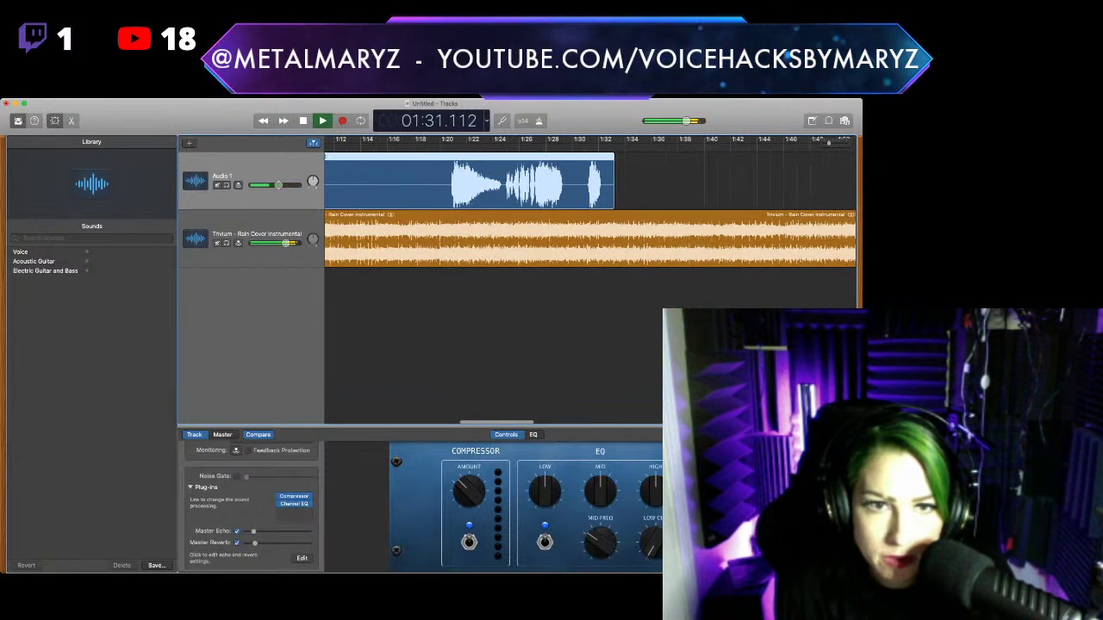
key(space)
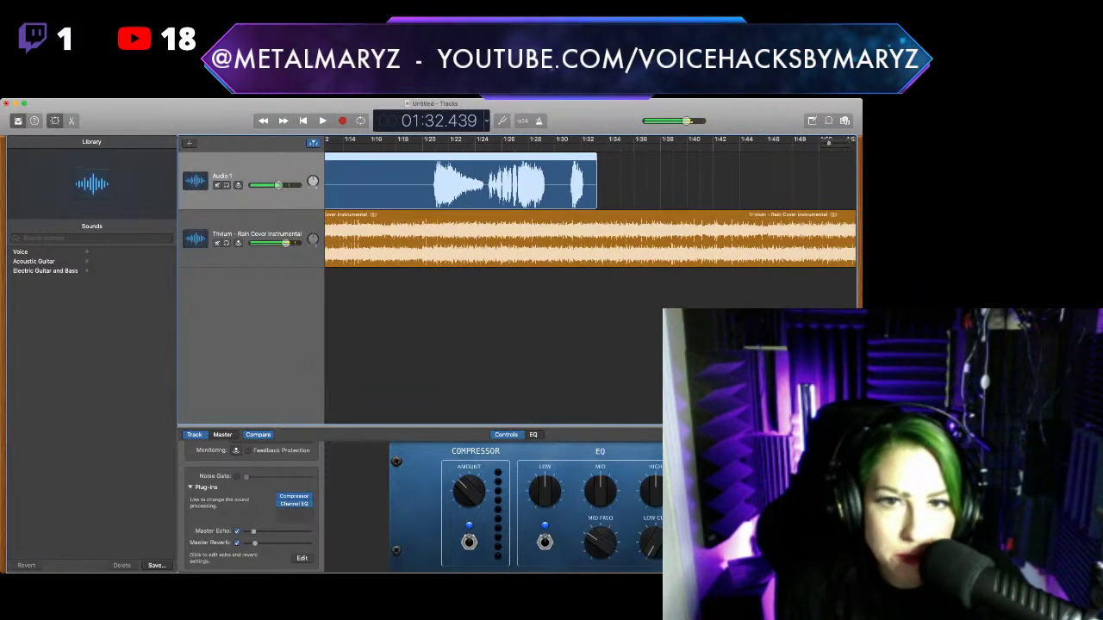
key(Left)
key(Left)
key(Left)
key(Left)
key(Left)
key(Left)
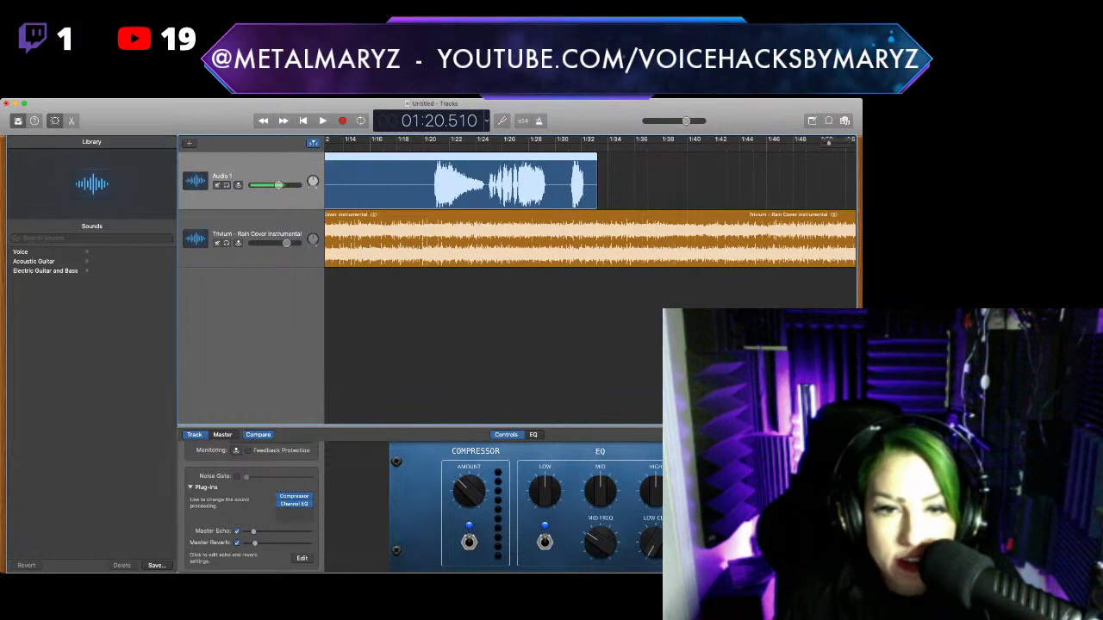
Lower Audio 1's Master Echo and Master Reverb amounts and play the mix from about 1:20 to 1:24
scroll(590, 202, left, 1)
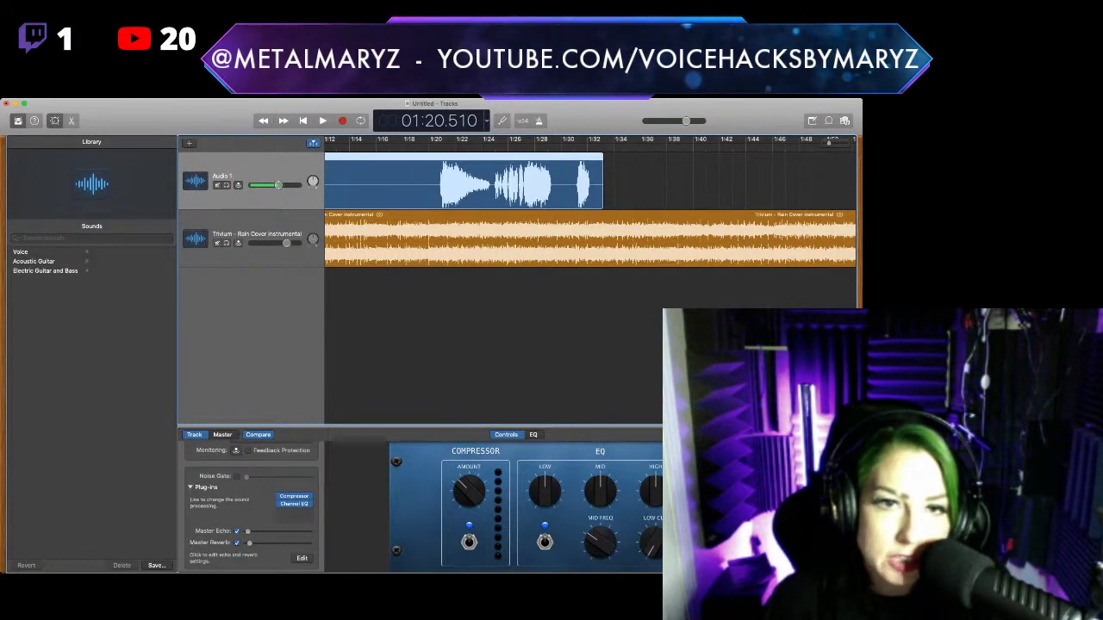
key(space)
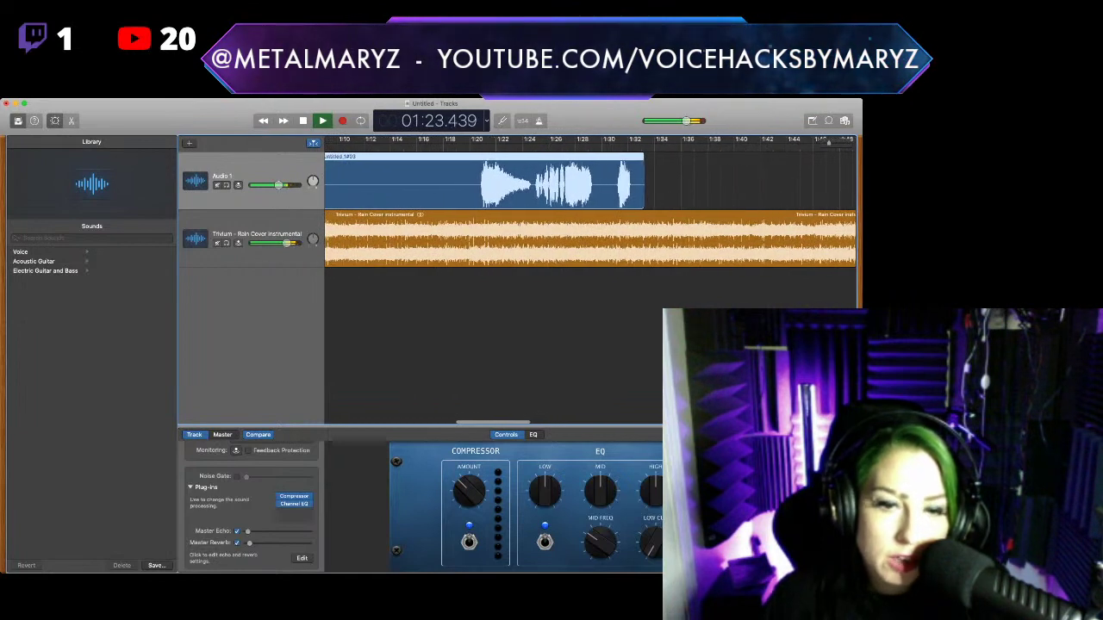
key(space)
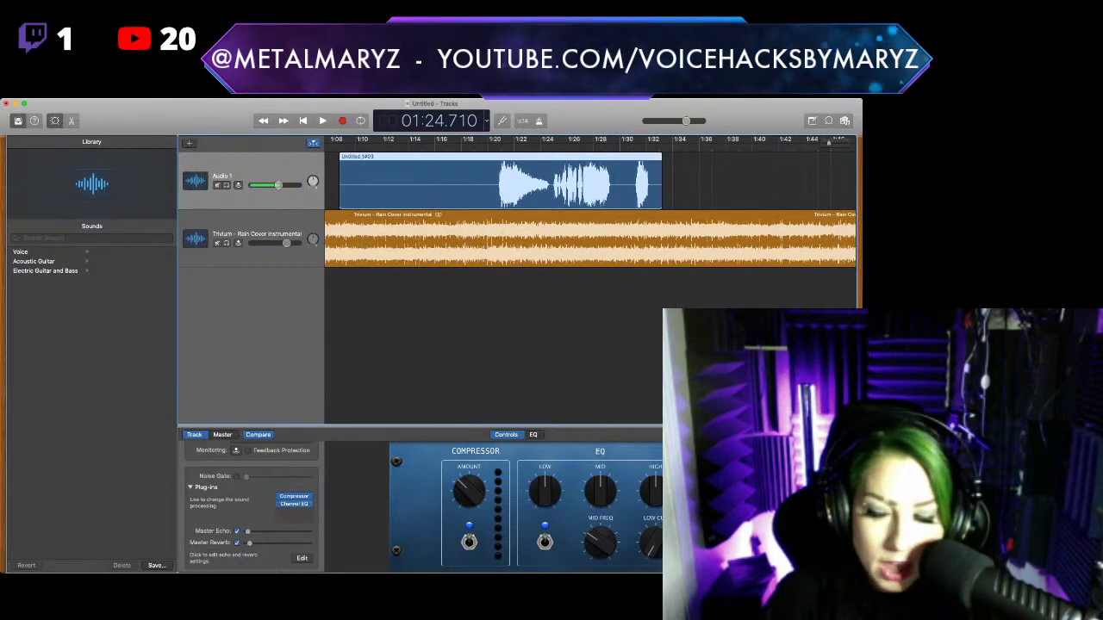
Return the playhead to about 1:20 and raise Audio 1's Compressor Amount while playing up to about 1:30
scroll(250, 504, up, 1)
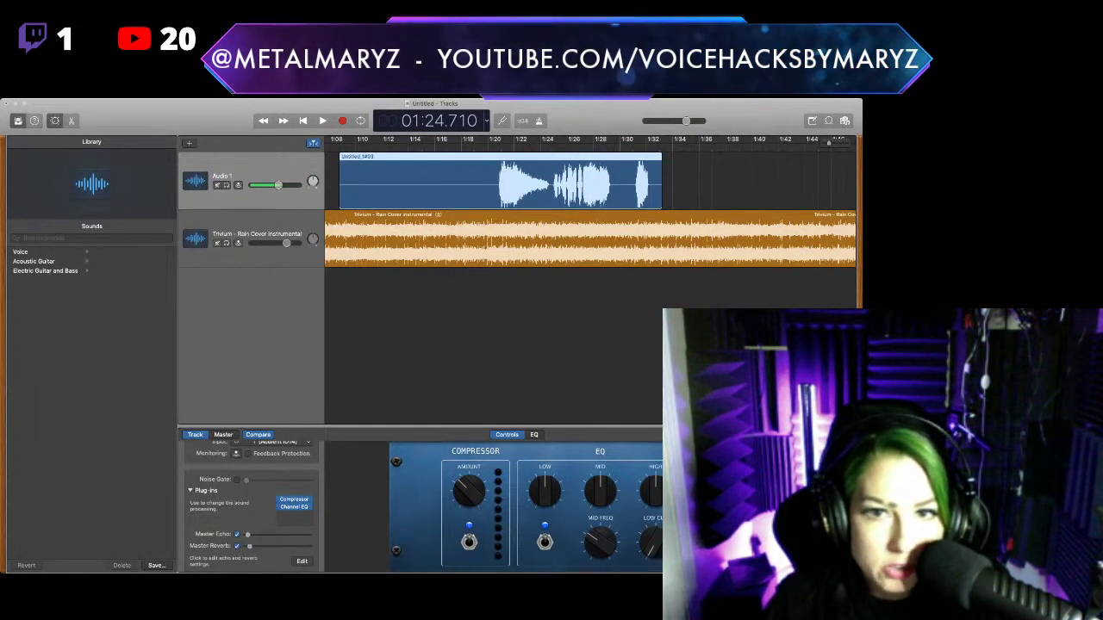
key(comma)
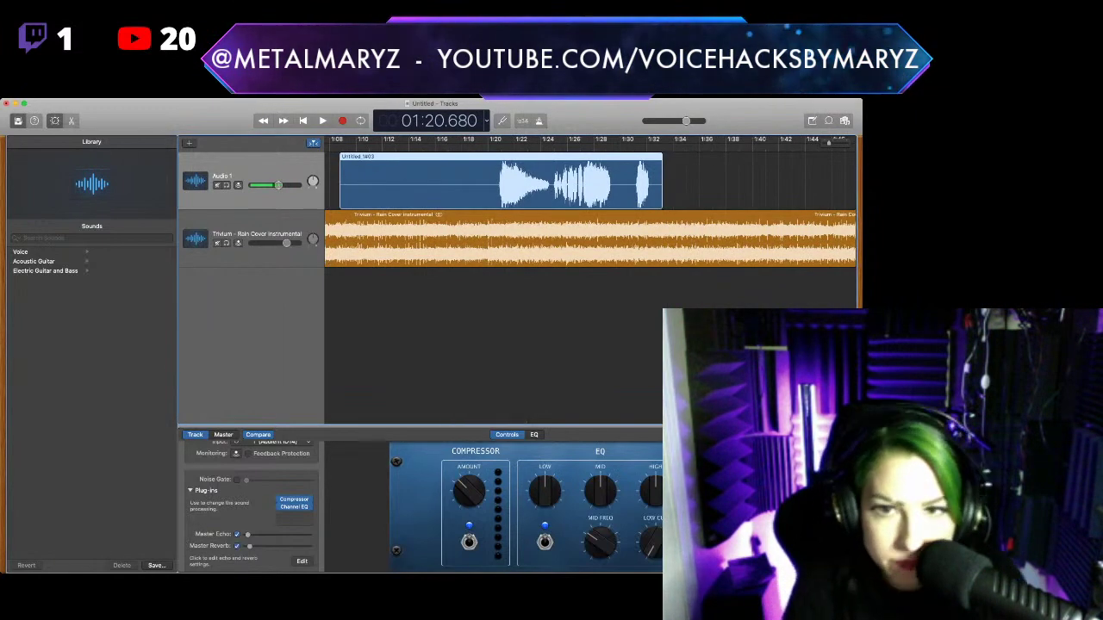
key(space)
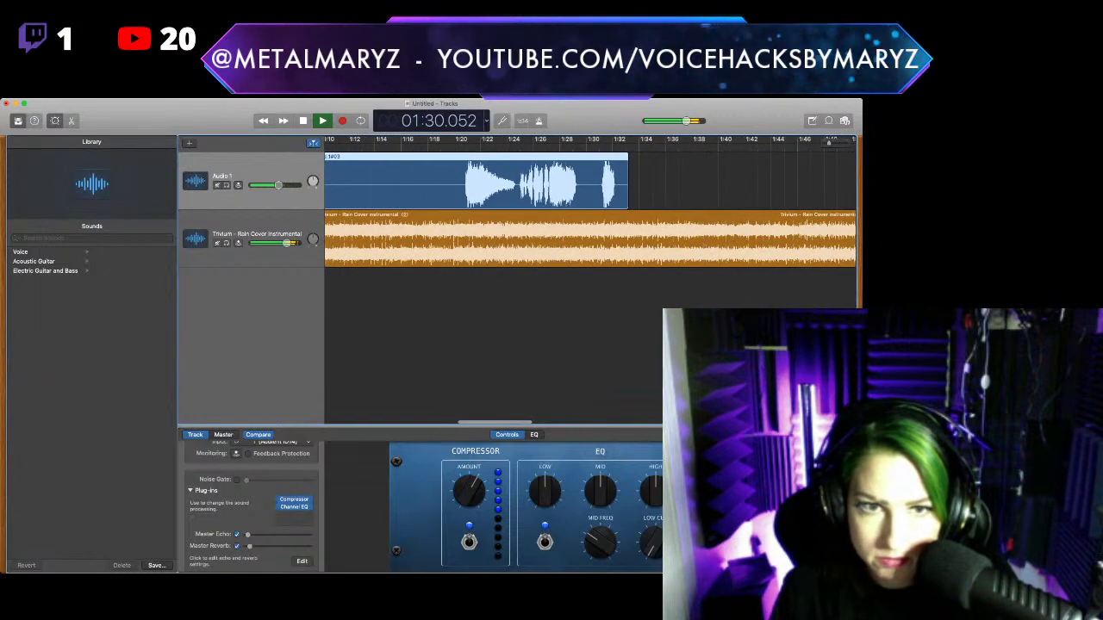
key(space)
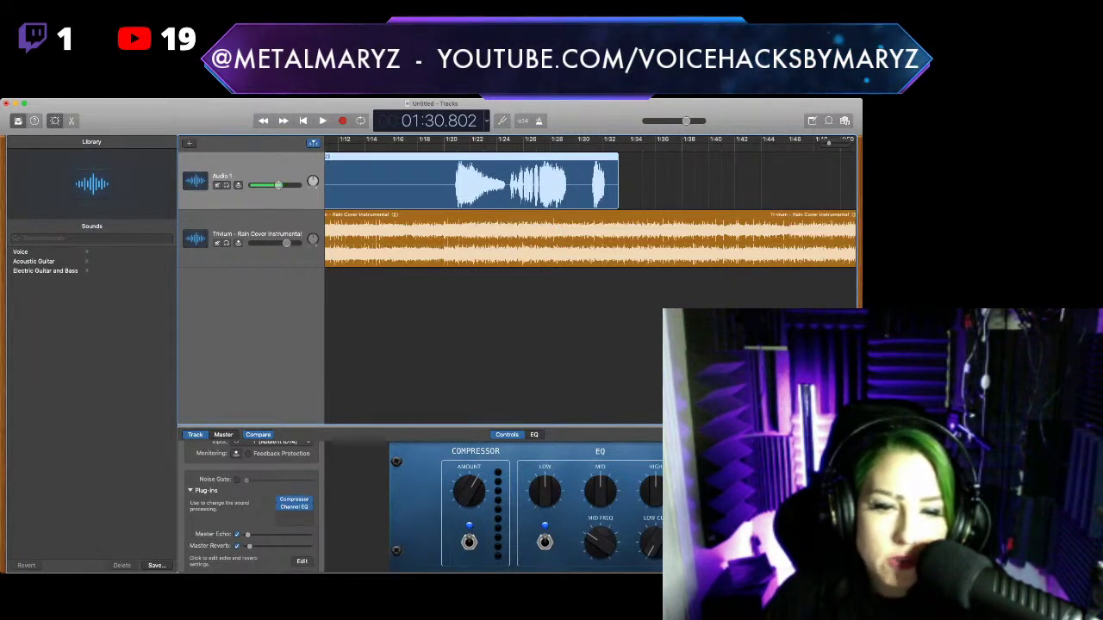
Solo Audio 1, play the take from about 1:20 to 1:31 and turn the solo off
mouse_move(294, 506)
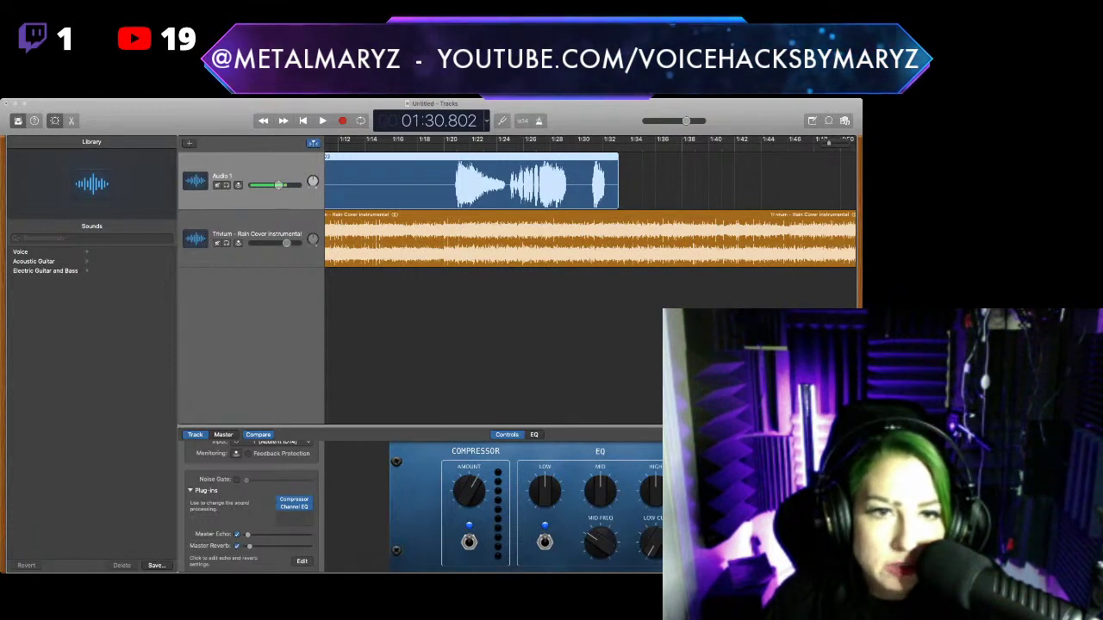
click(470, 183)
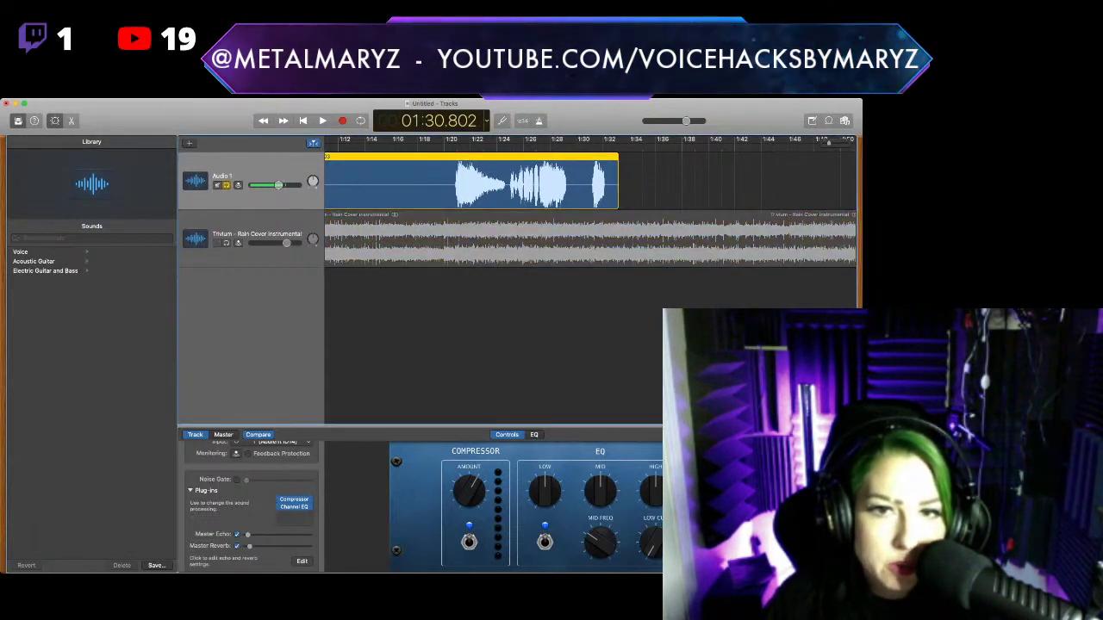
key(comma)
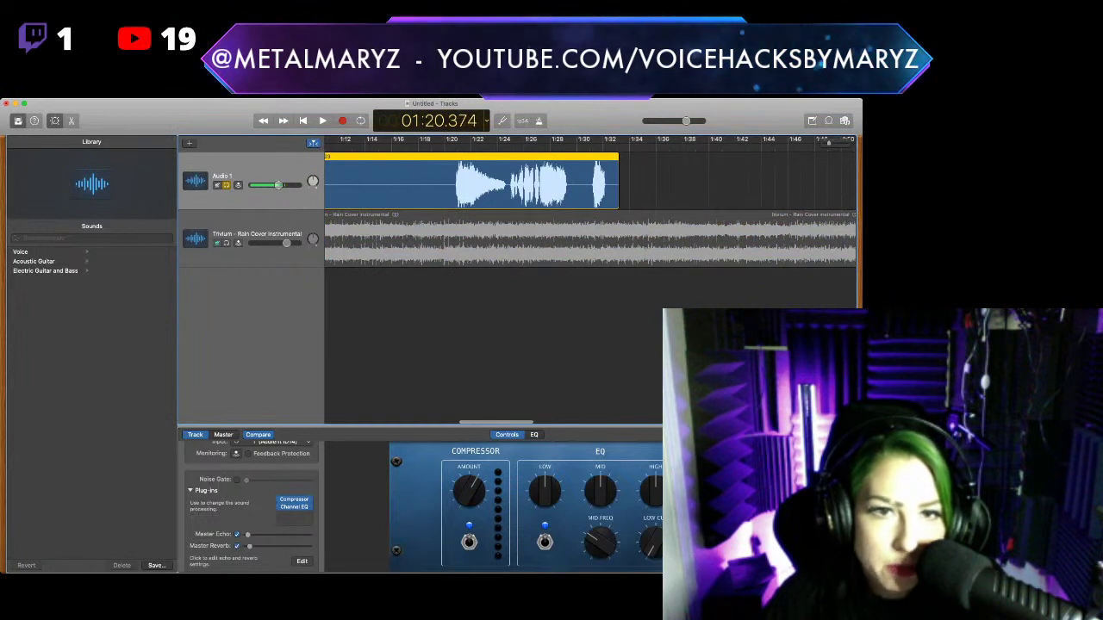
key(space)
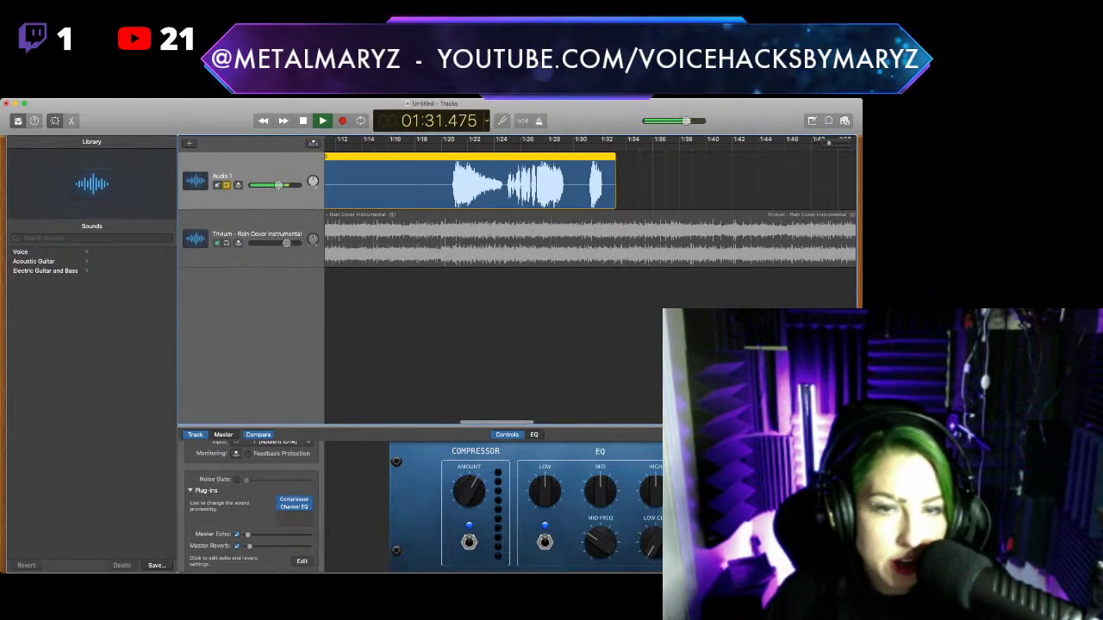
key(space)
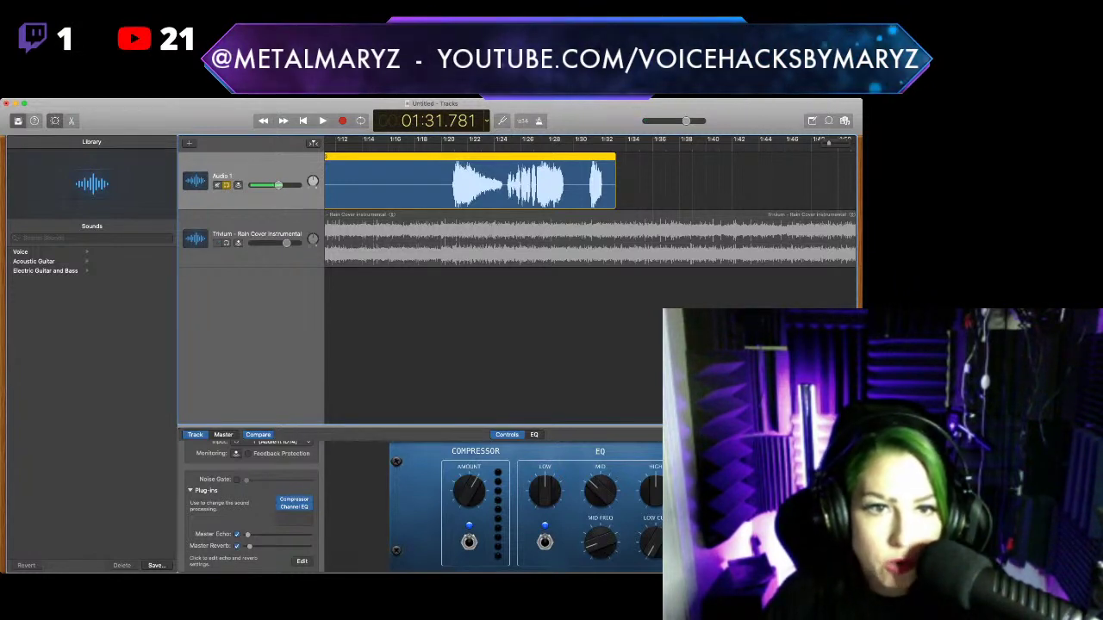
click(590, 238)
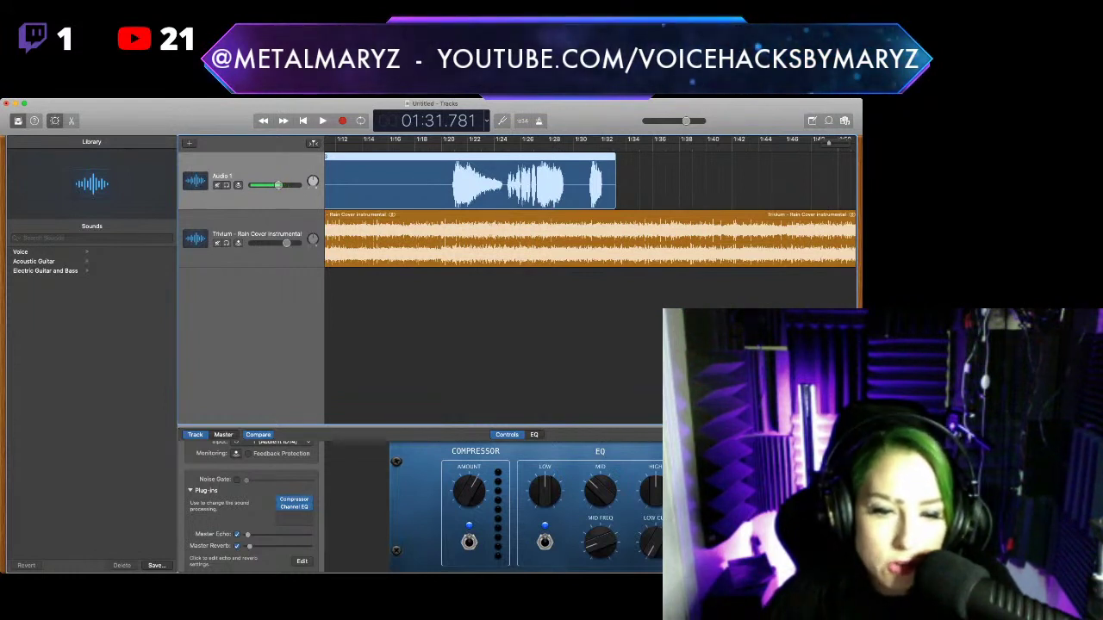
Remove Channel EQ from Audio 1's plug-ins and replace the Compressor with JW BG-Vocals
mouse_move(294, 507)
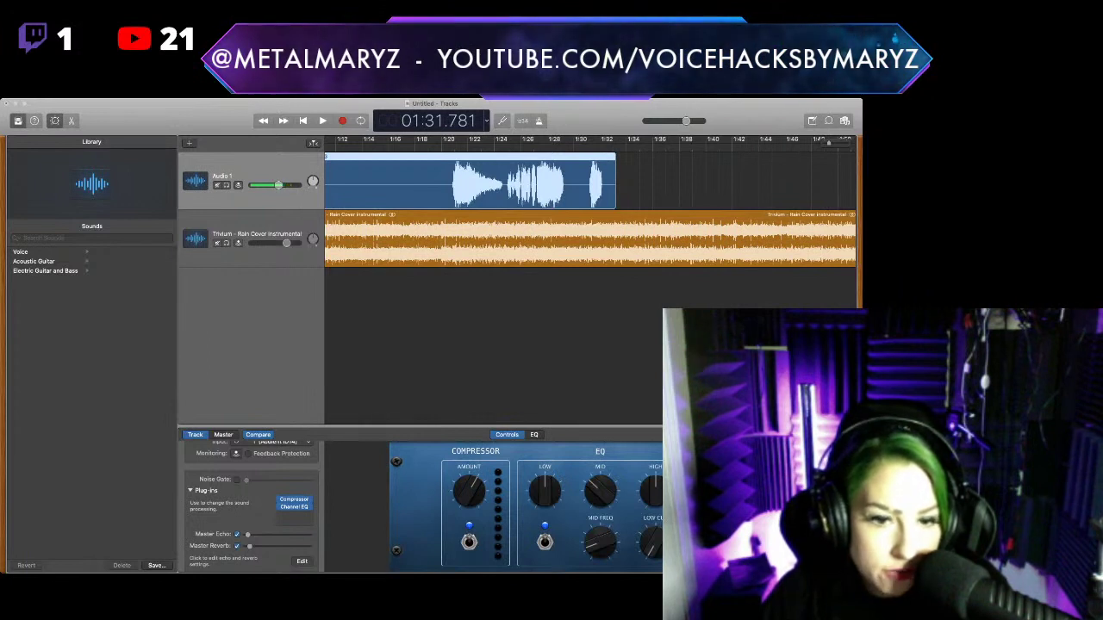
click(293, 504)
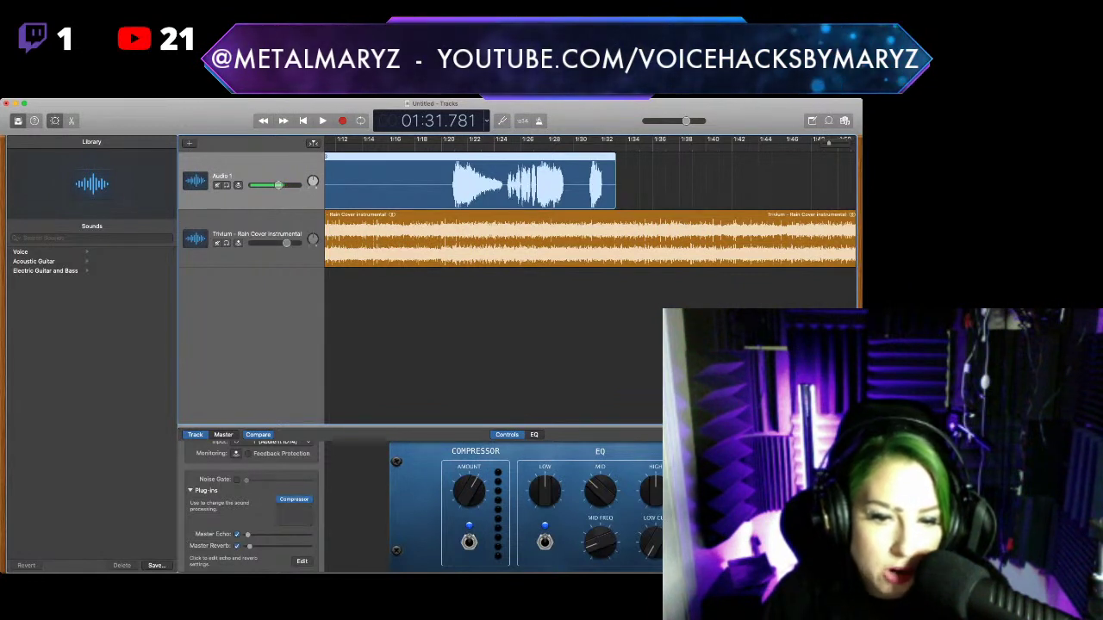
scroll(249, 504, down, 1)
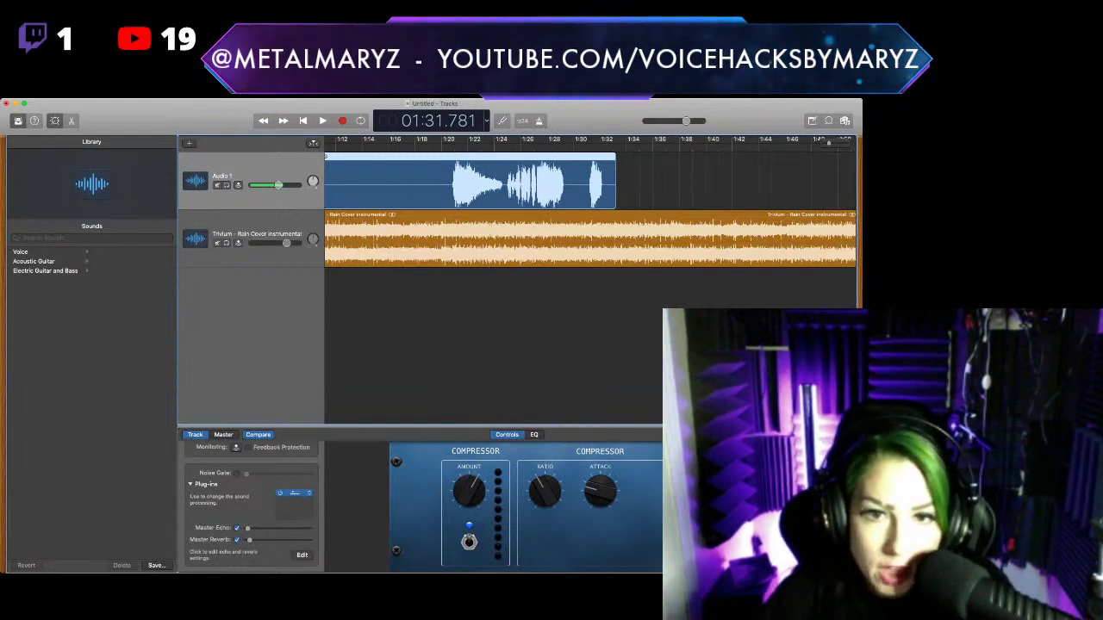
key(super+Tab)
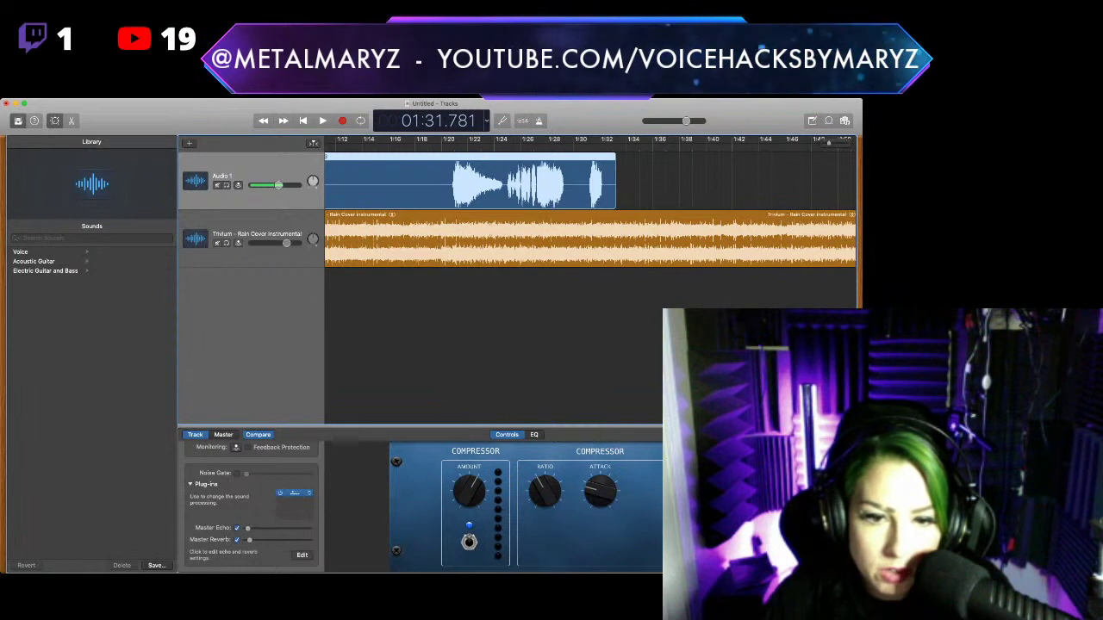
key(super+Tab)
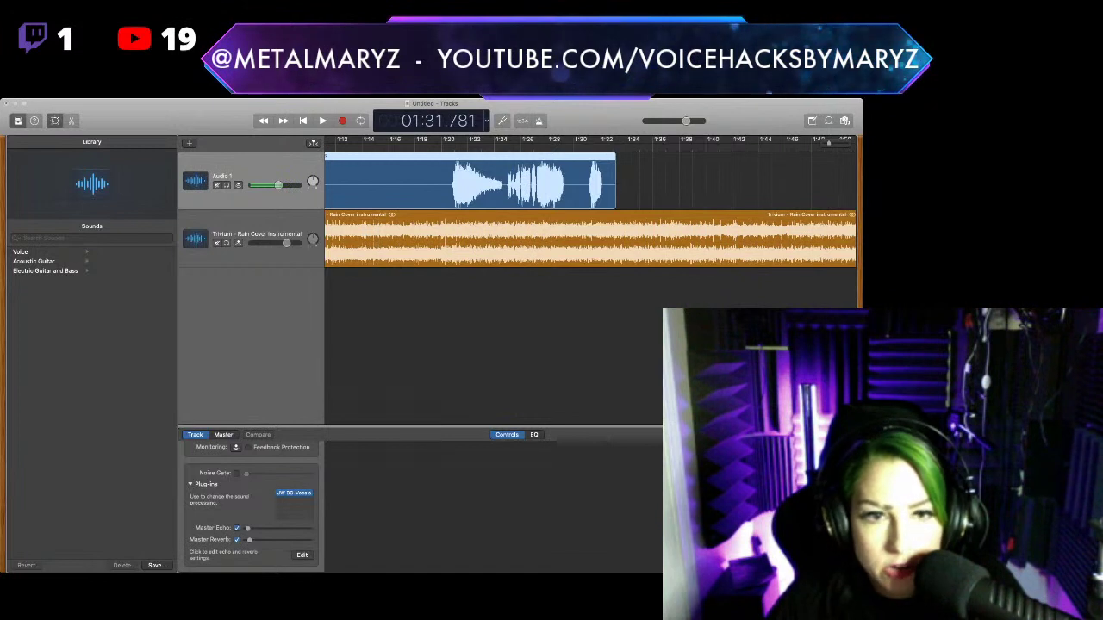
Place the playhead at about 1:20 and adjust the JW BG-Vocals effect while playing the take up to about 1:32
click(358, 138)
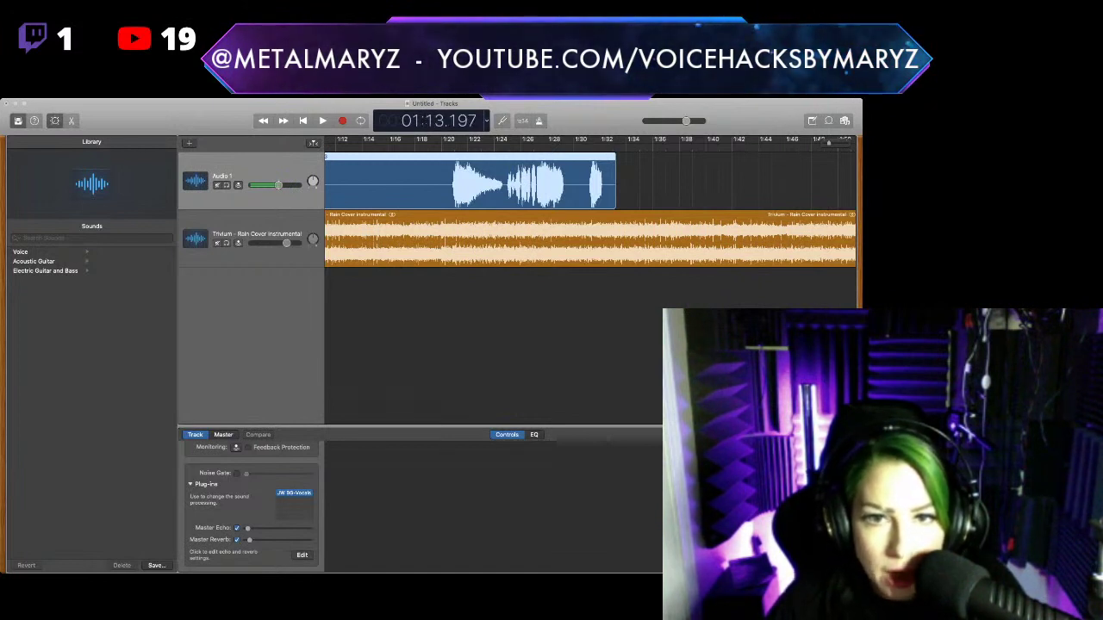
click(454, 139)
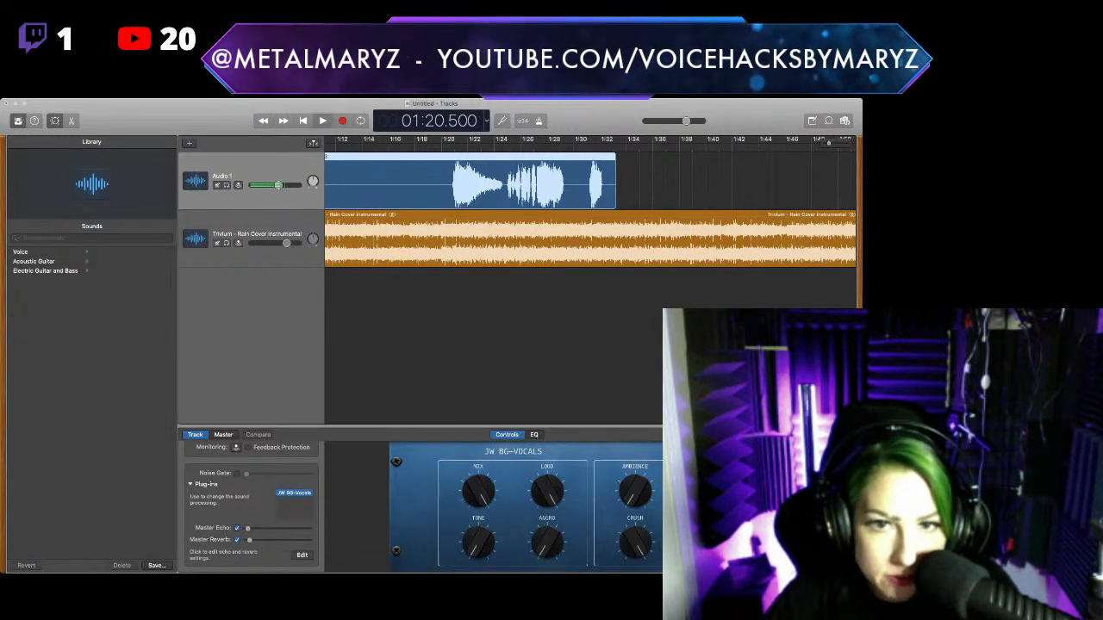
key(space)
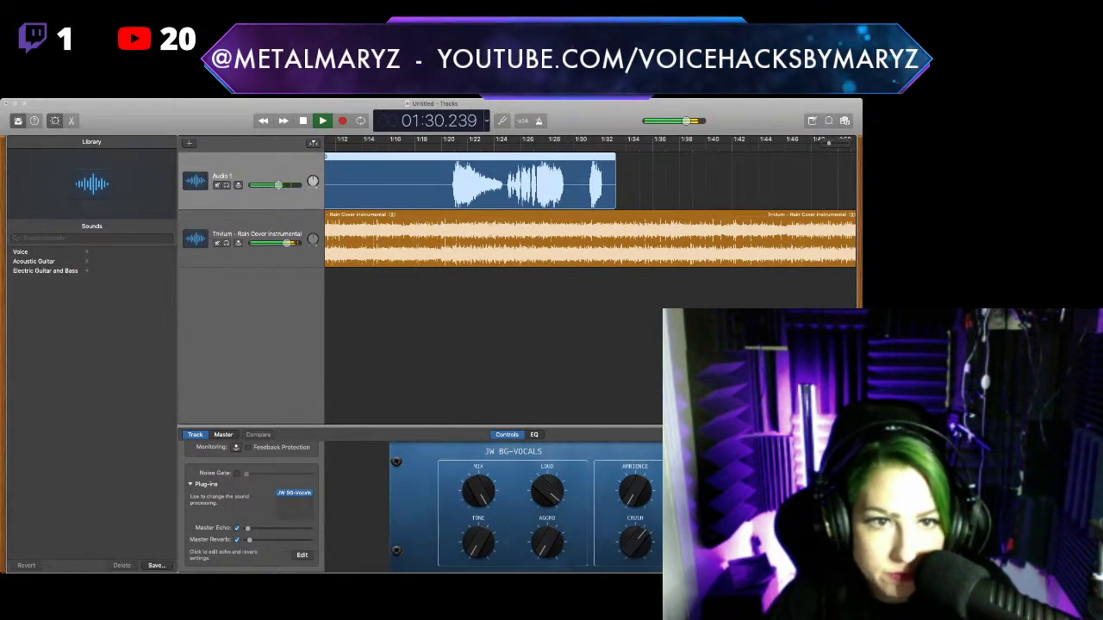
key(super+Tab)
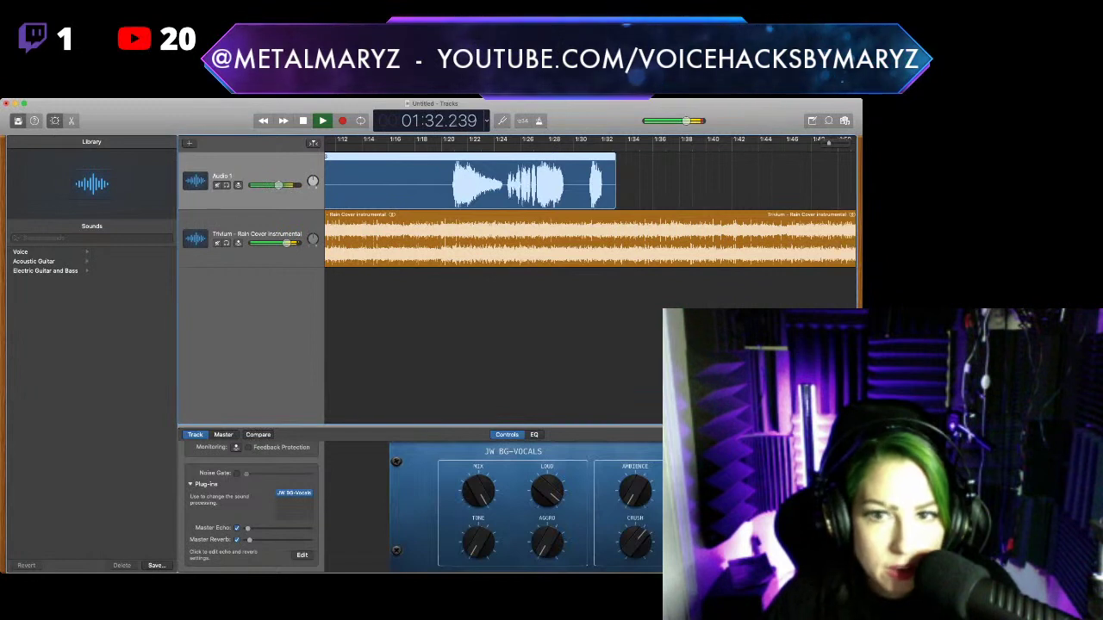
key(space)
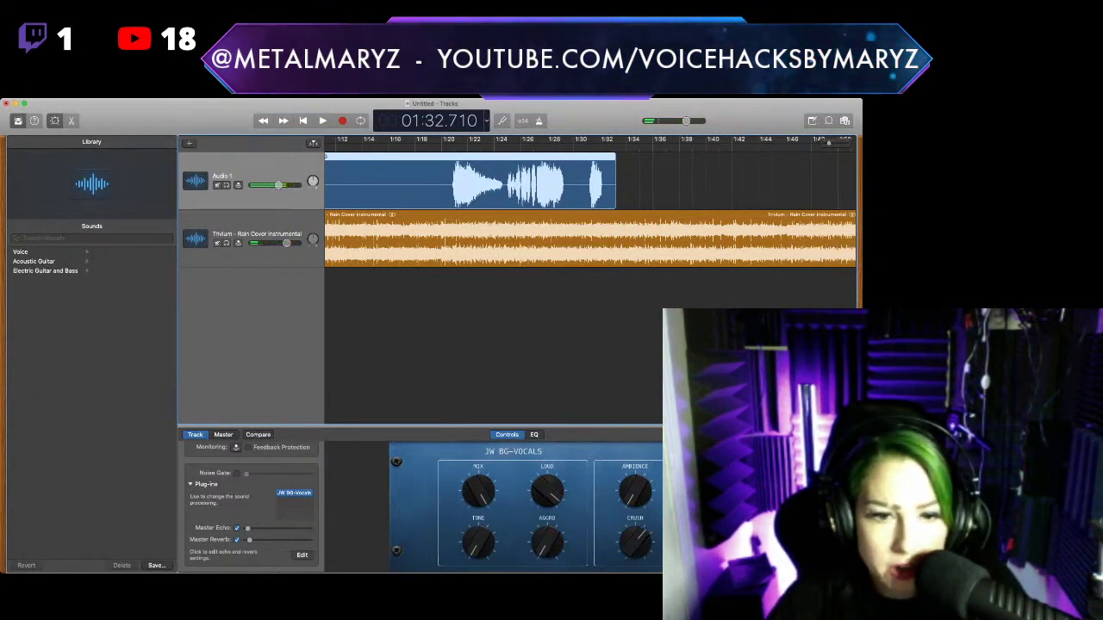
Slightly lower Audio 1's volume and play the mix from about 1:20 to 1:30
scroll(591, 237, right, 2)
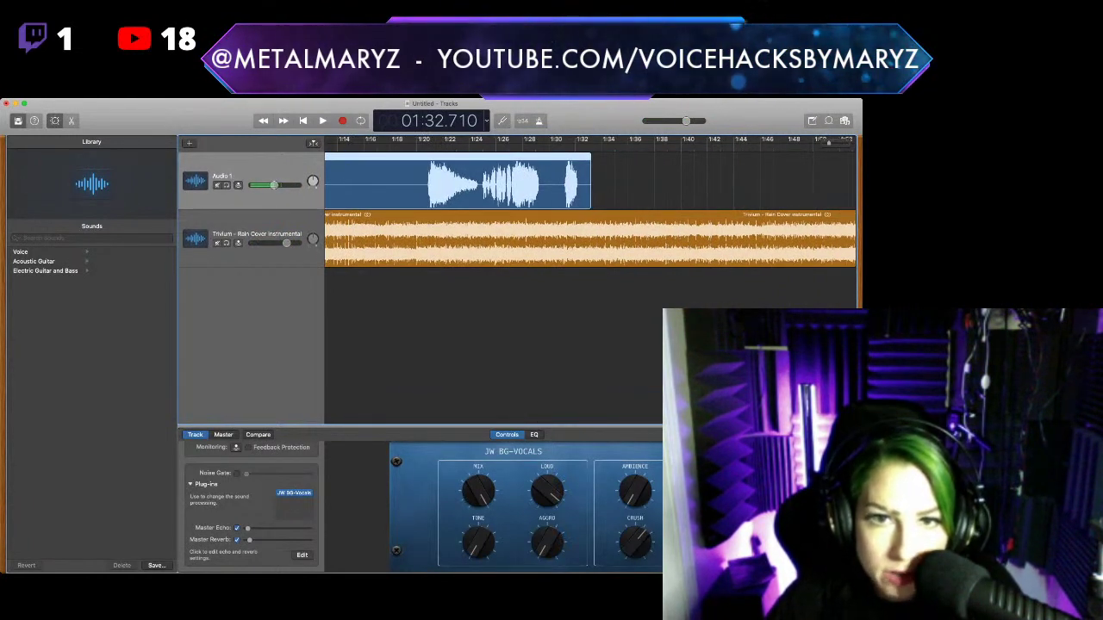
key(space)
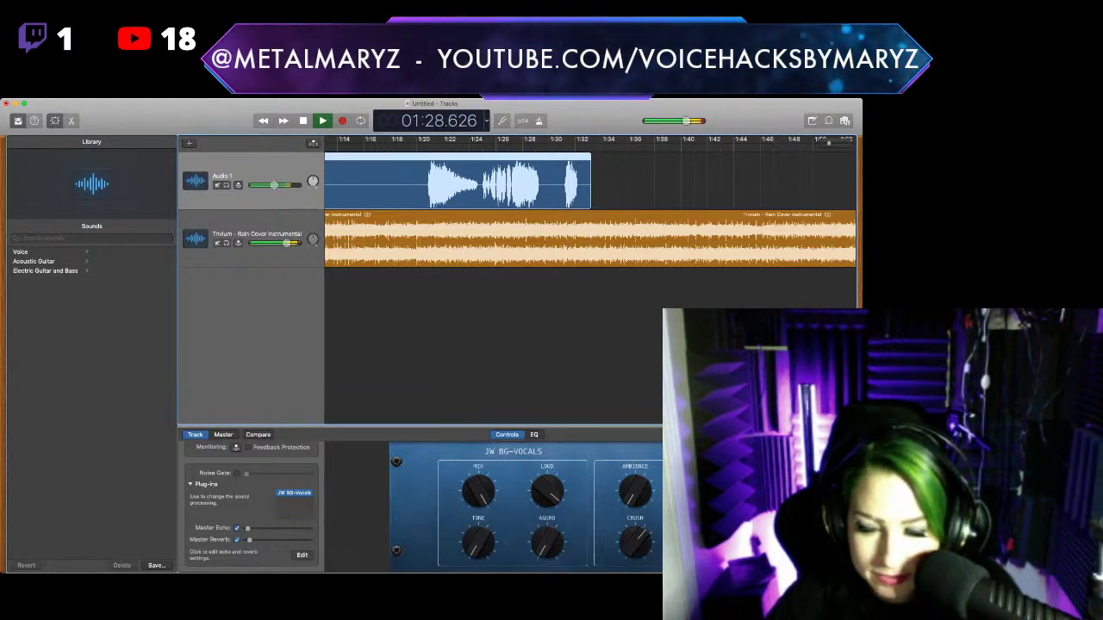
key(space)
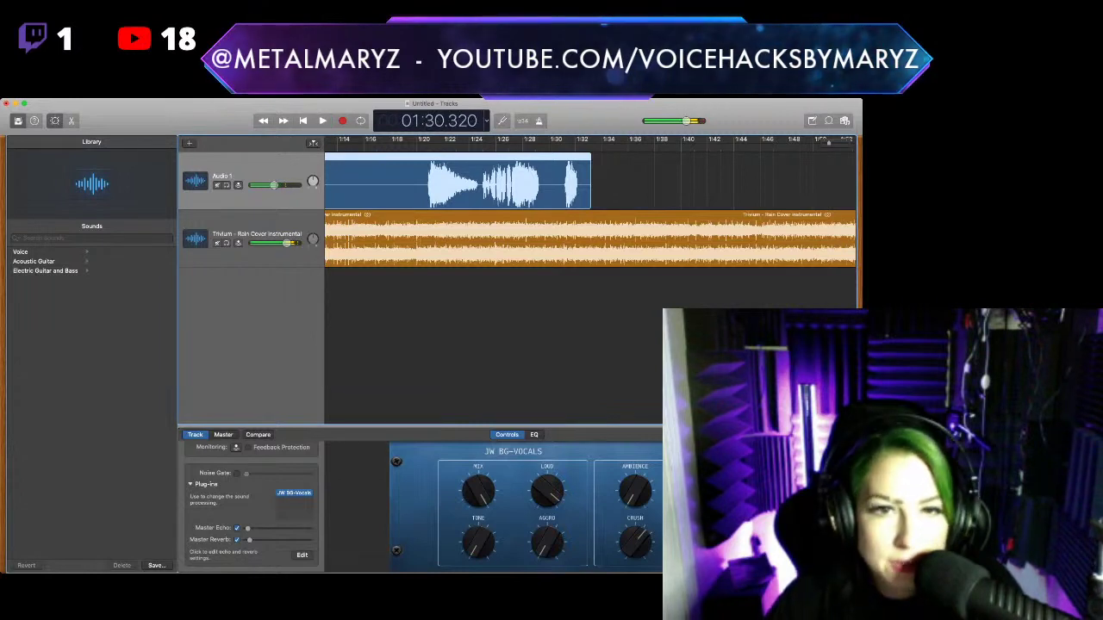
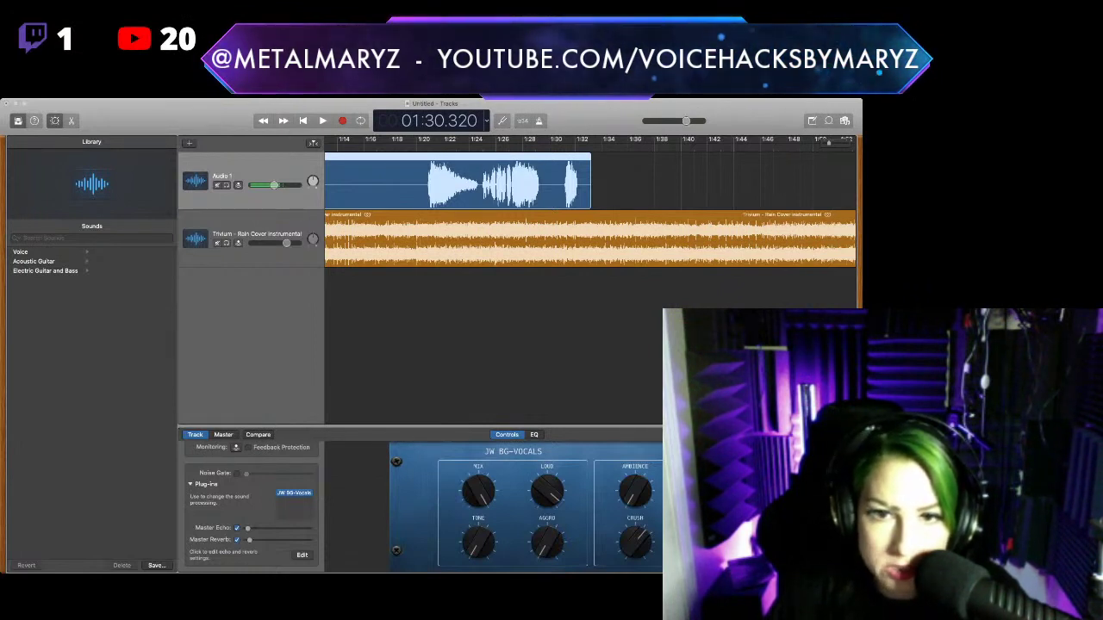
Return the playhead to the song's start and advance it through the instrumental to about 3:30
key(Return)
key(period)
key(period)
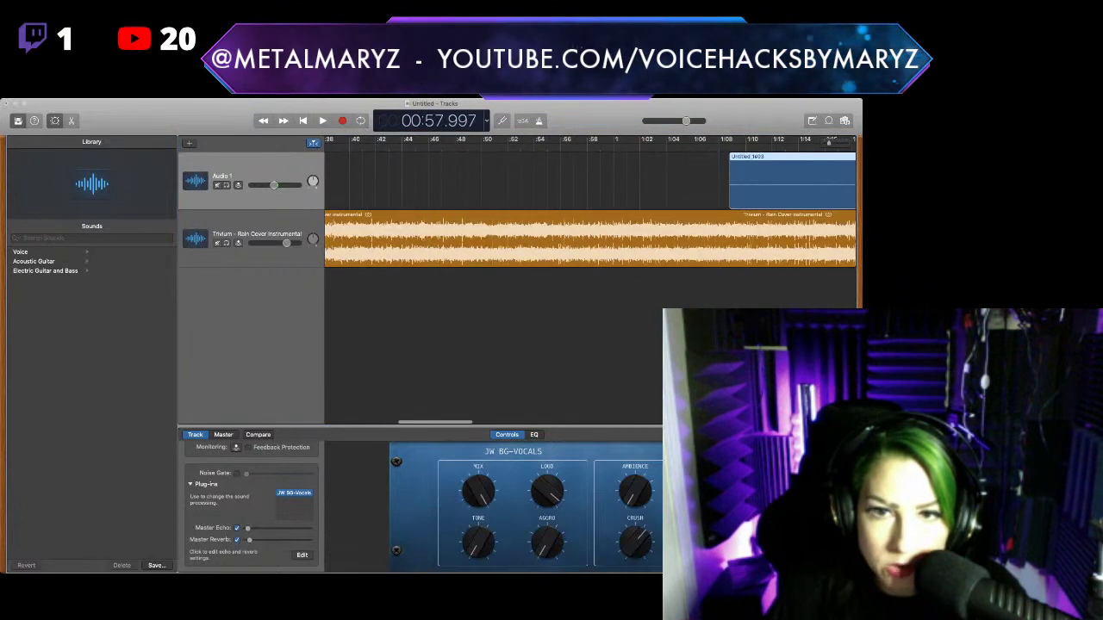
key(period)
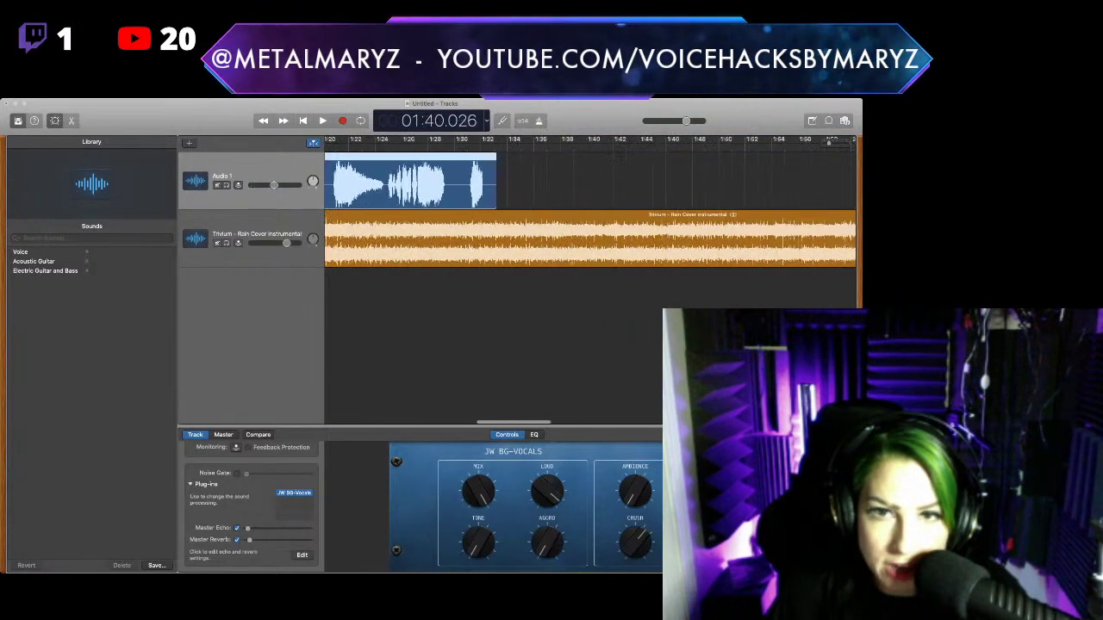
key(period)
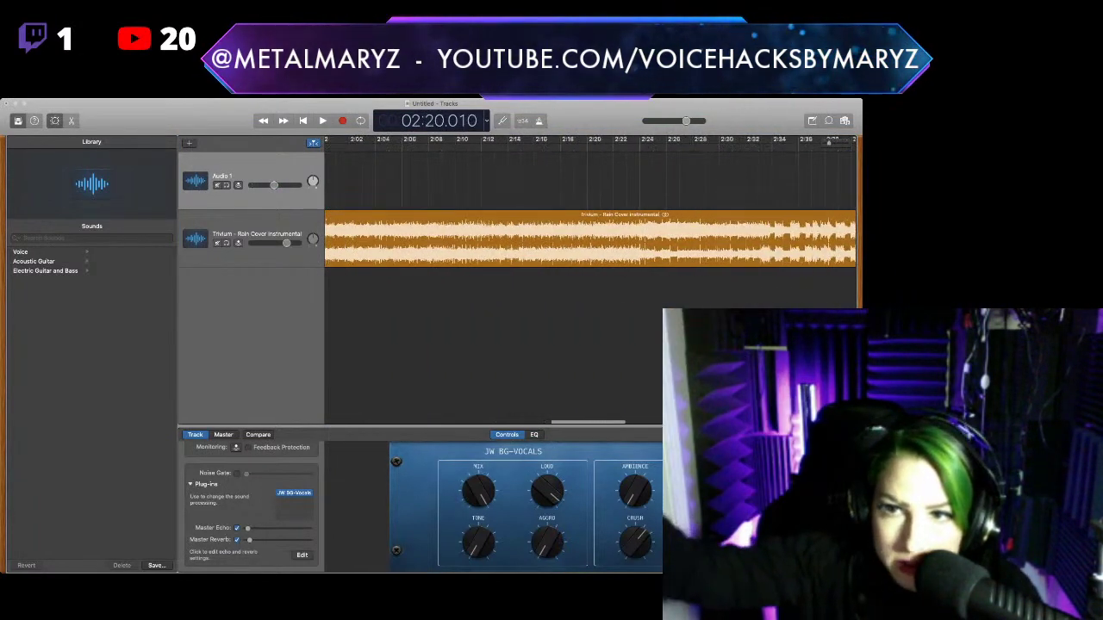
key(period)
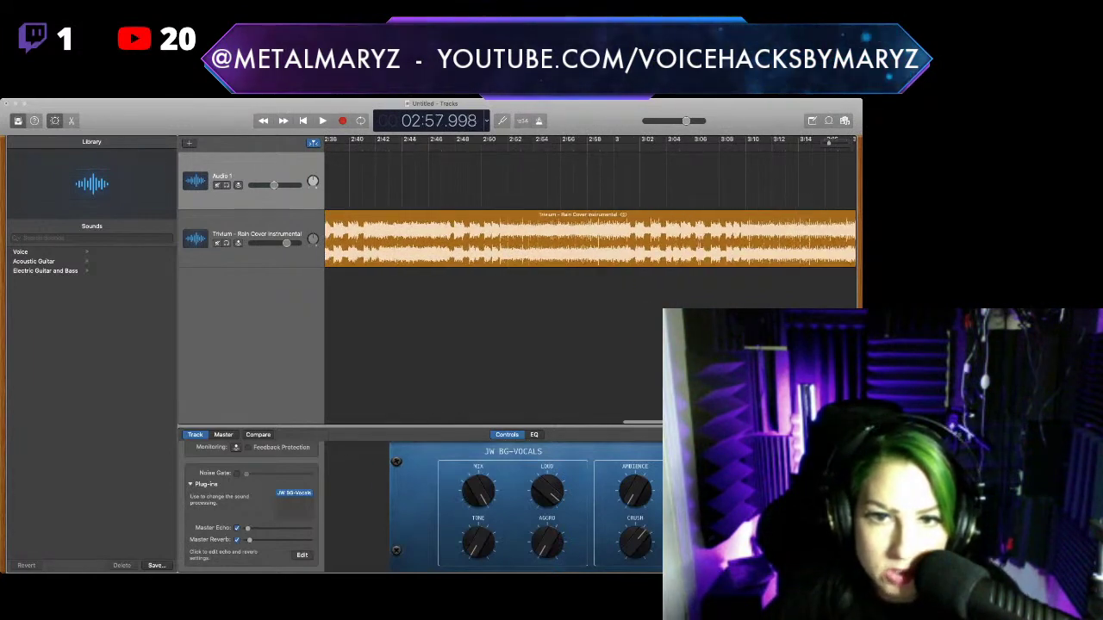
key(period)
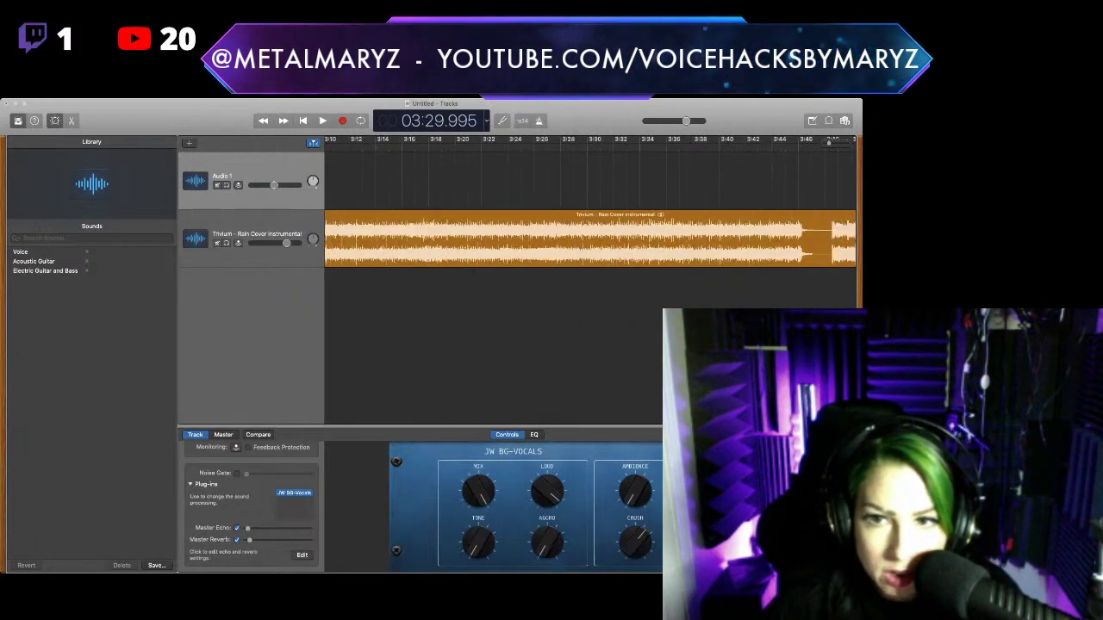
Return the playhead to the song's start and mute both Audio 1 and the Trivium instrumental track
key(period)
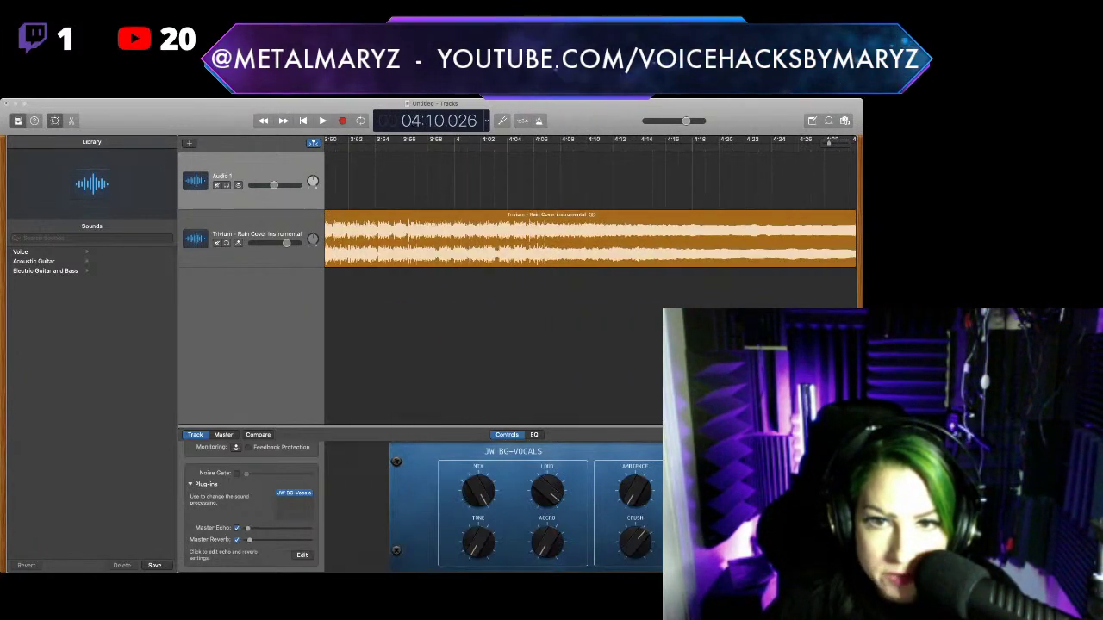
key(Return)
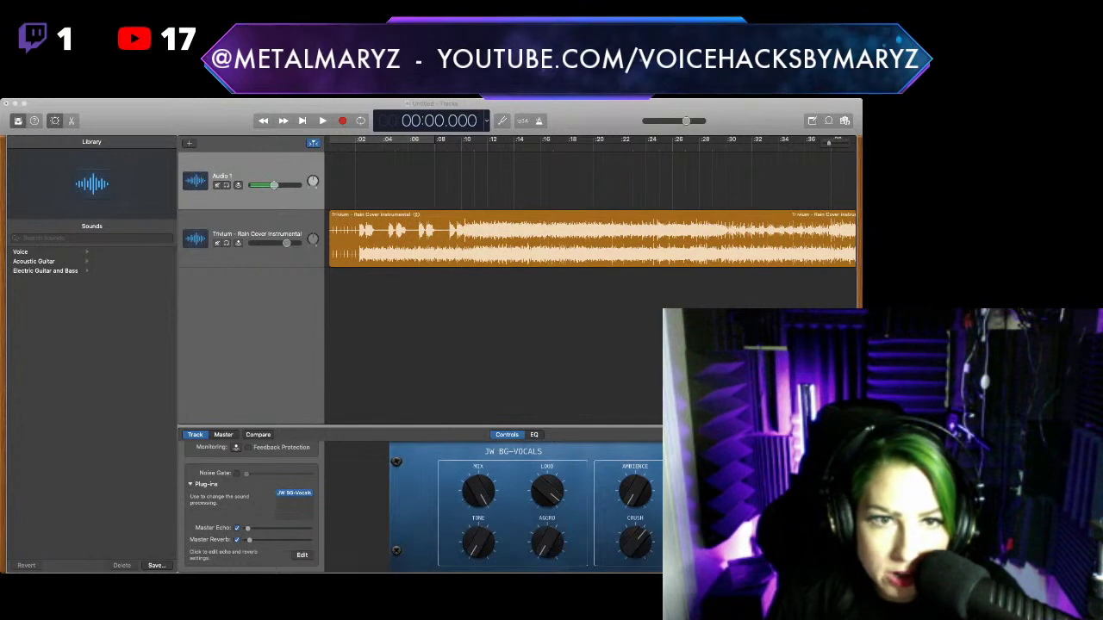
key(super+Tab)
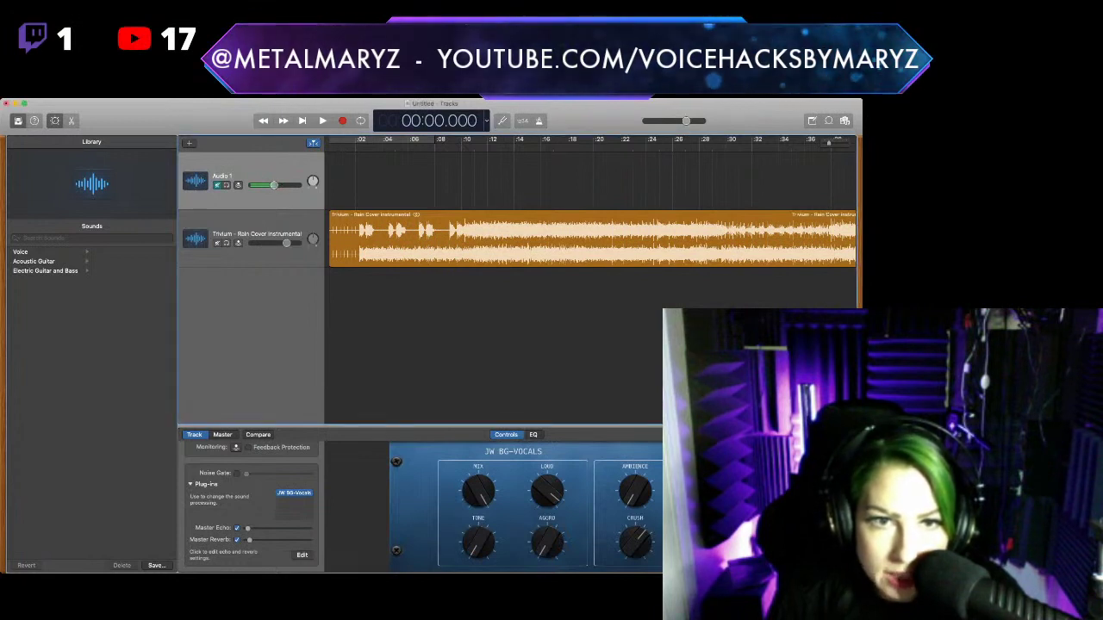
key(m)
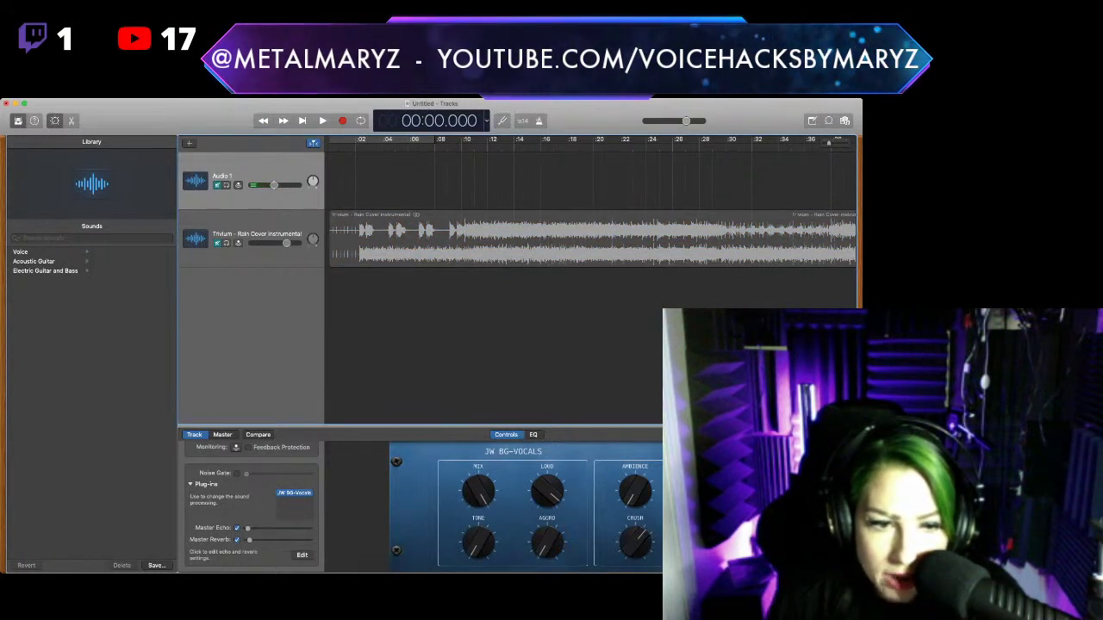
Import the trivium cover final audio file onto a new track below the instrumental, starting near the song's beginning
key(super+Tab)
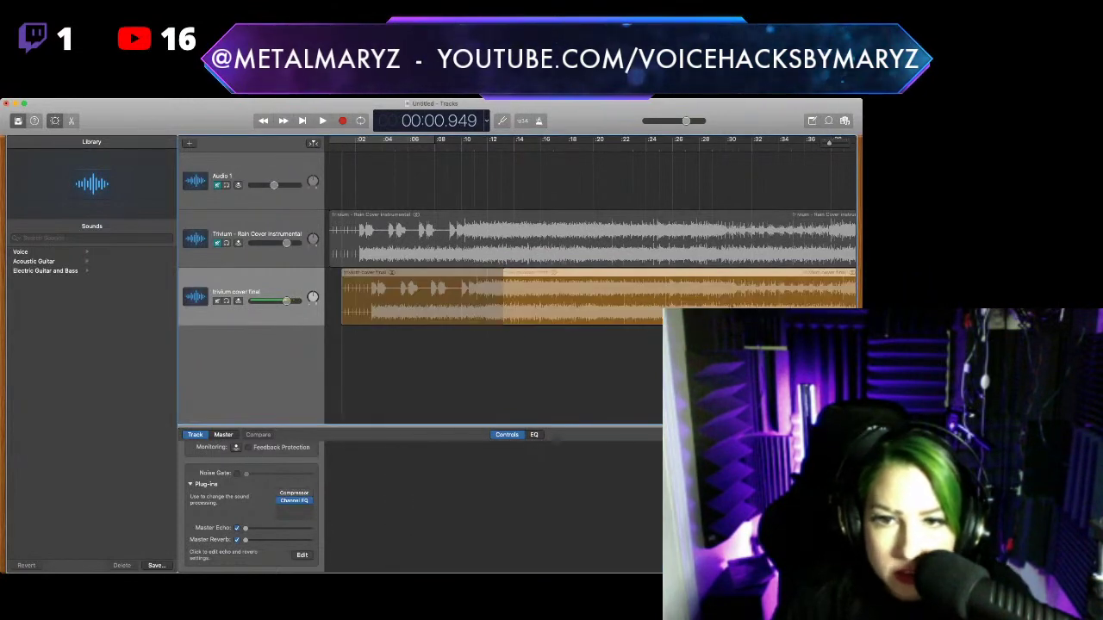
scroll(590, 233, right, 10)
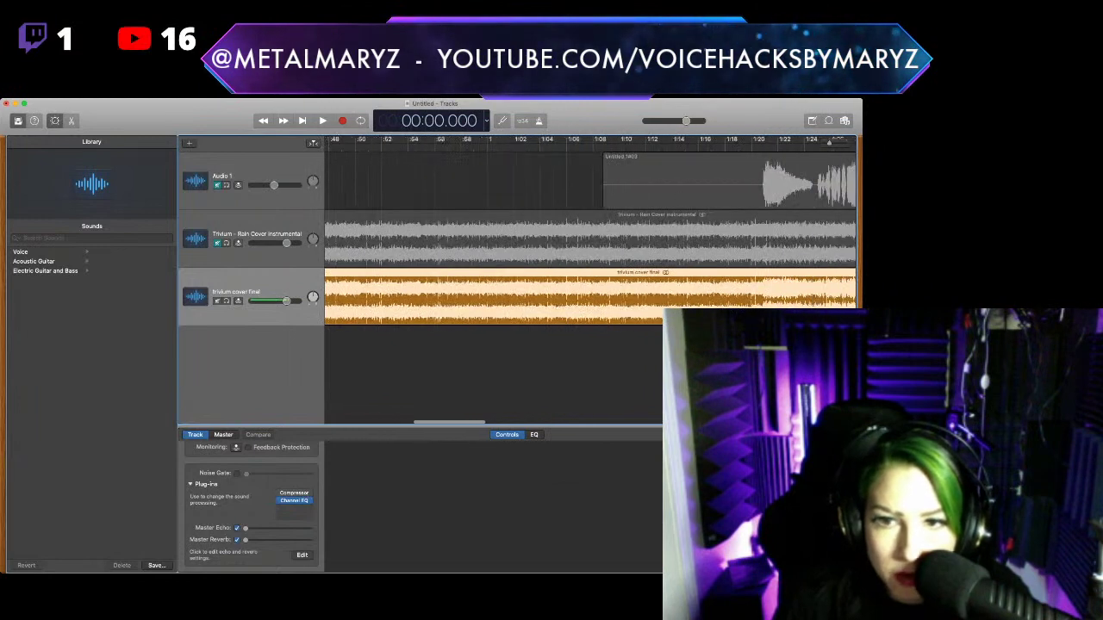
scroll(591, 232, right, 2)
Delete the Audio 1 and Trivium - Rain Cover Instrumental tracks, keeping only trivium cover final
click(534, 183)
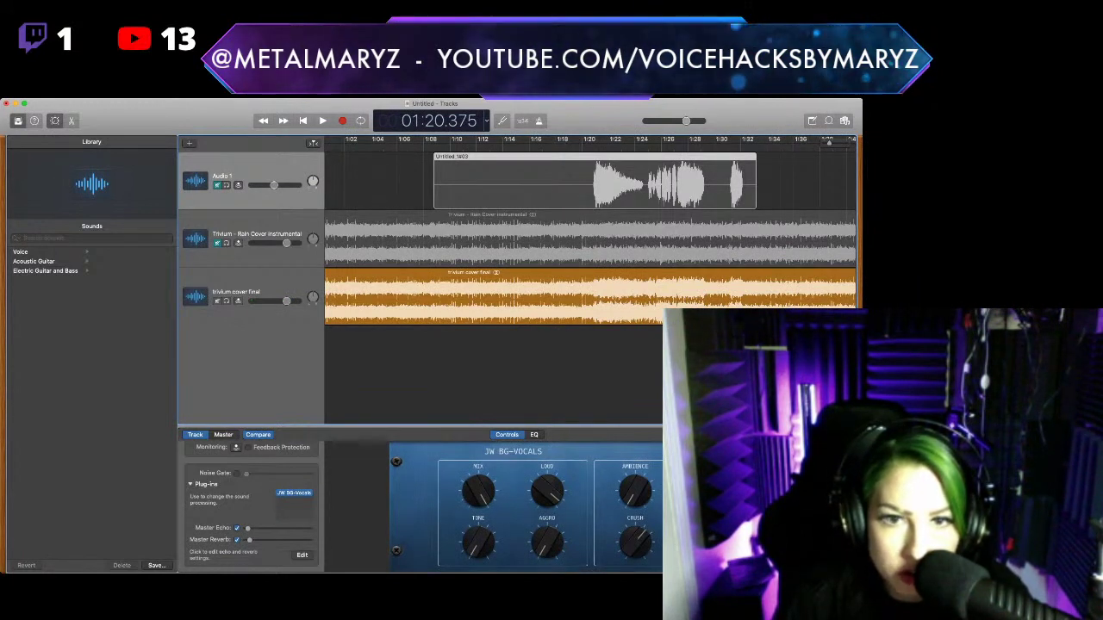
key(super+BackSpace)
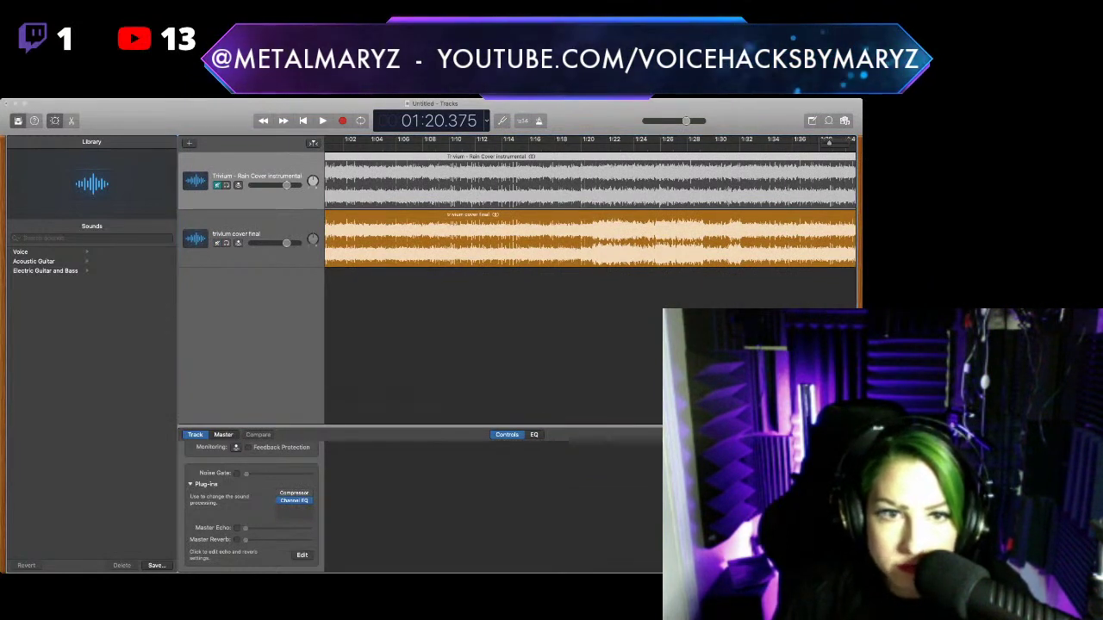
key(super+BackSpace)
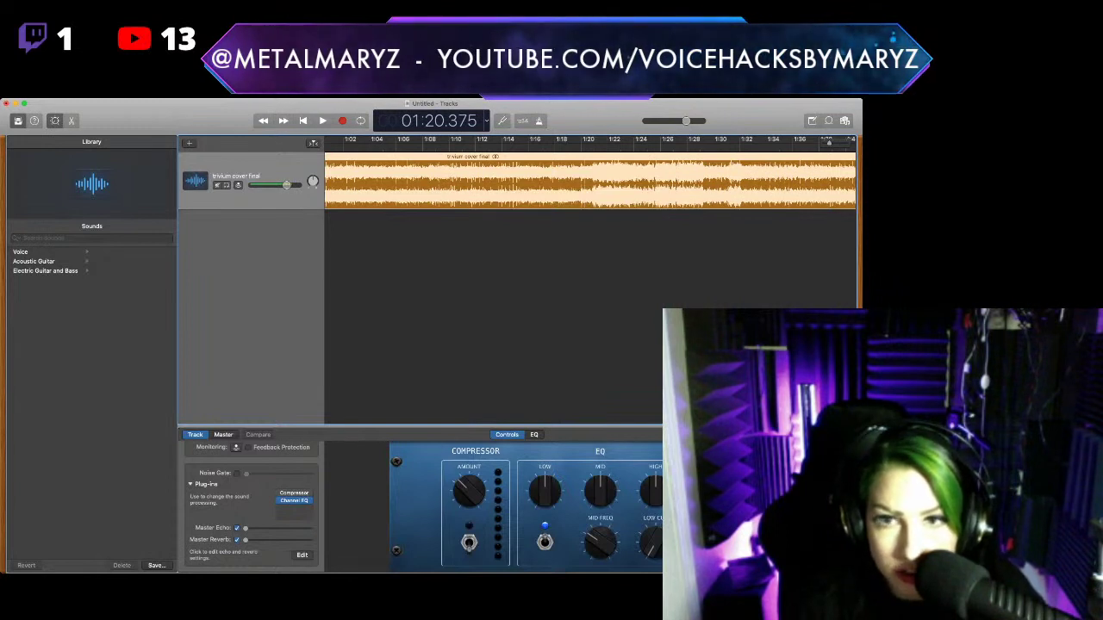
Play the trivium cover final track from about 1:20 to 1:28
scroll(590, 181, left, 2)
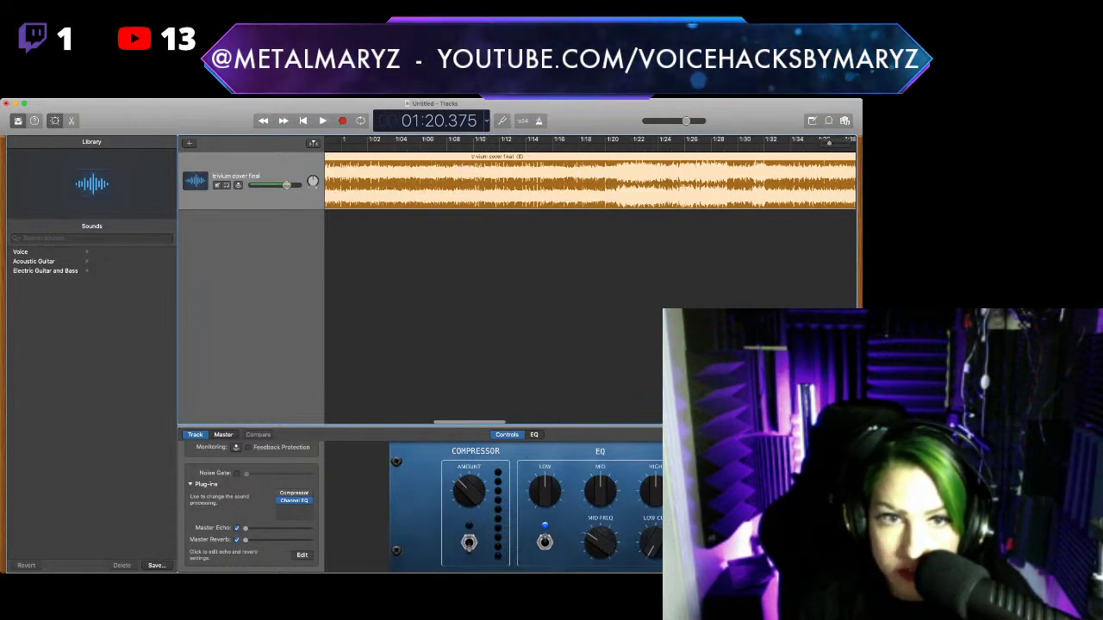
scroll(590, 181, right, 4)
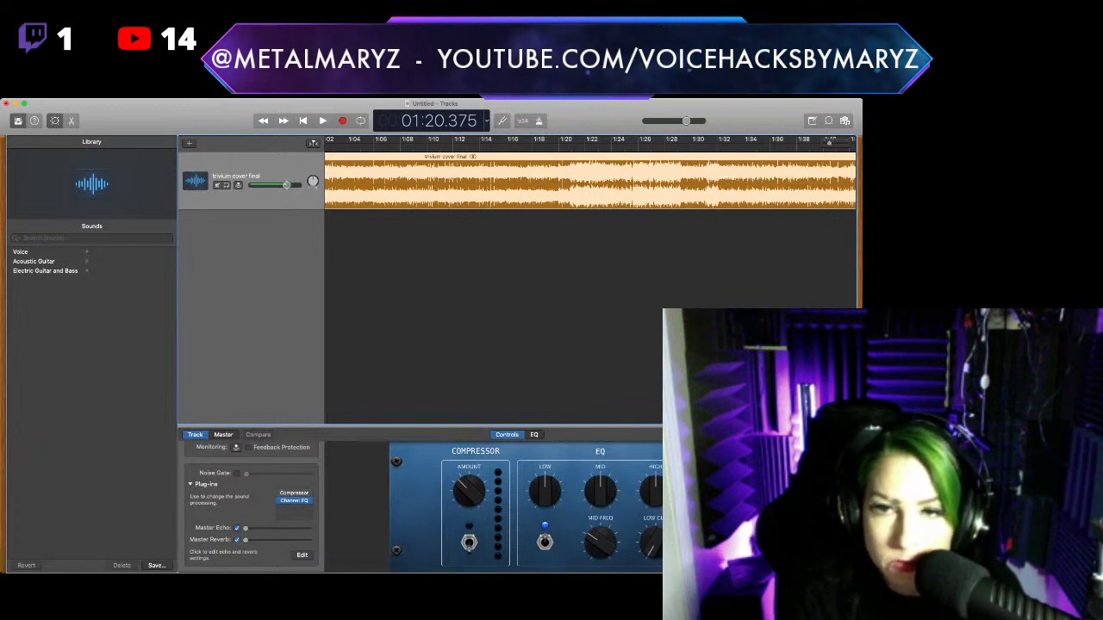
key(space)
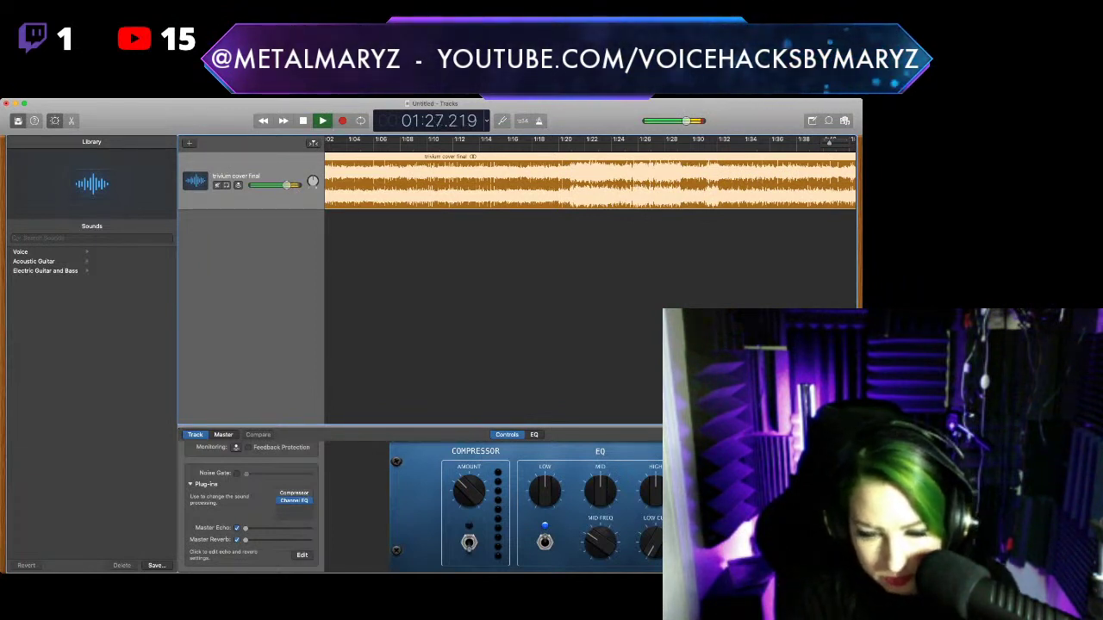
key(space)
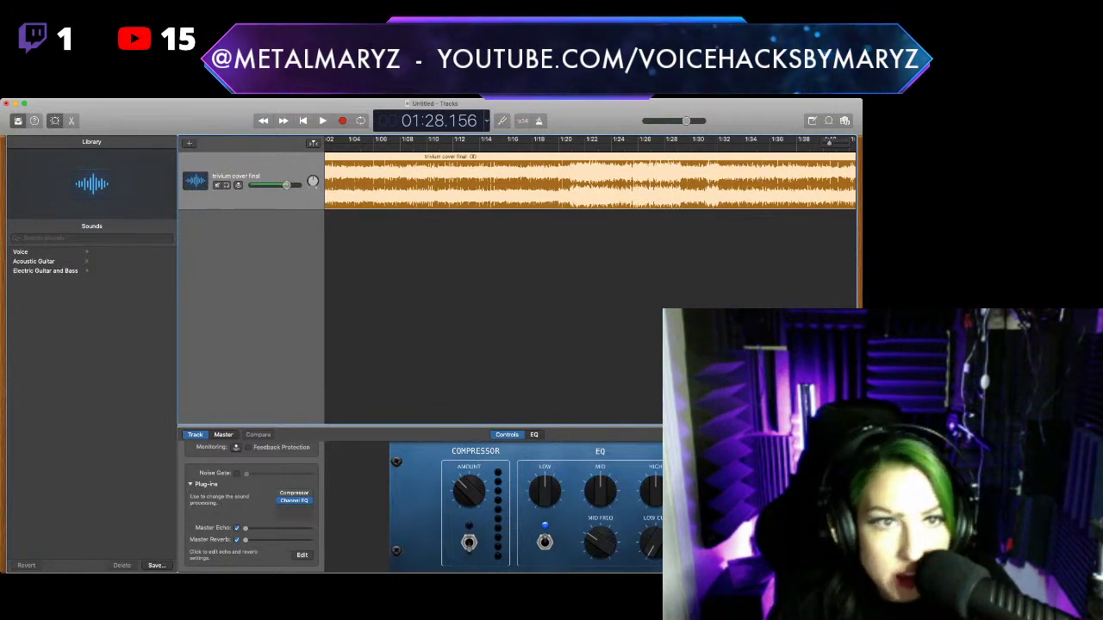
Delete the trivium cover final track and add a new empty audio track to the project
scroll(591, 181, left, 1)
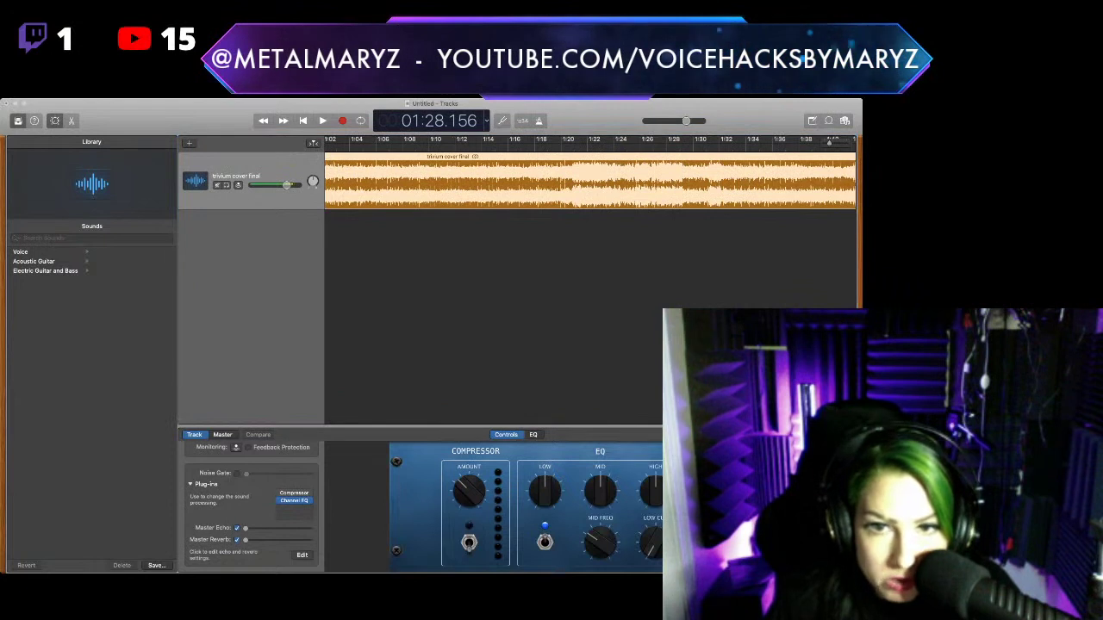
key(super+BackSpace)
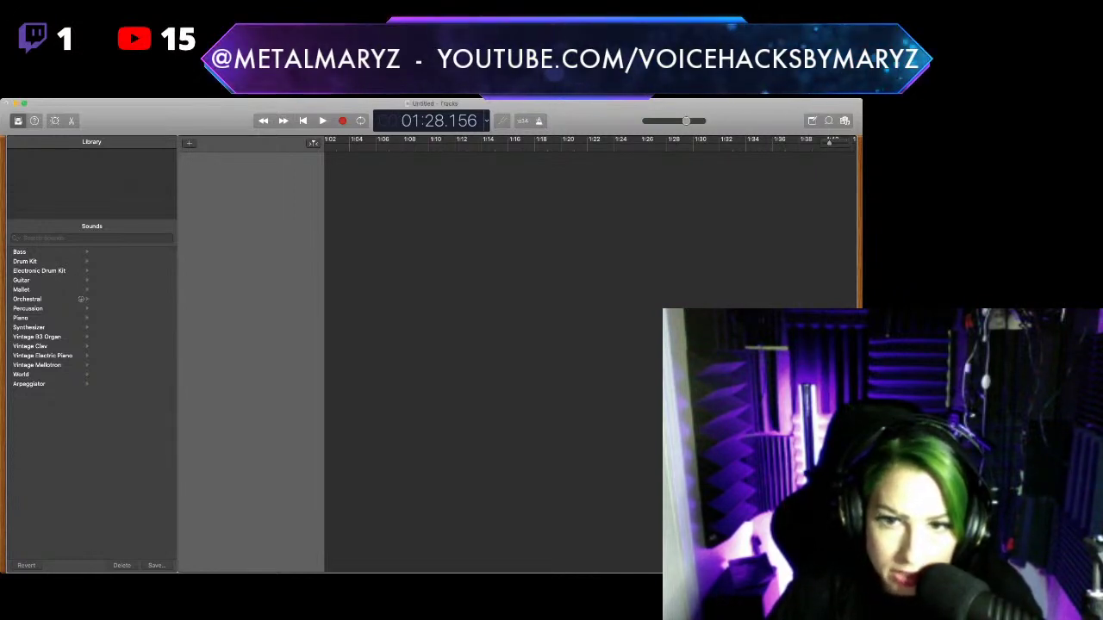
key(super+Tab)
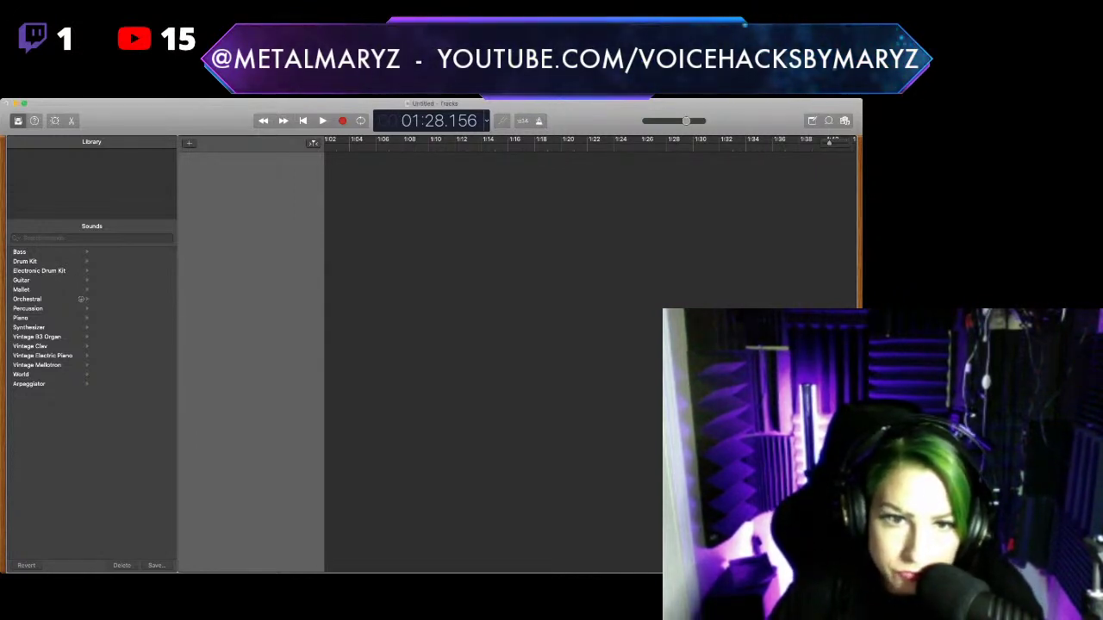
key(super+alt+a)
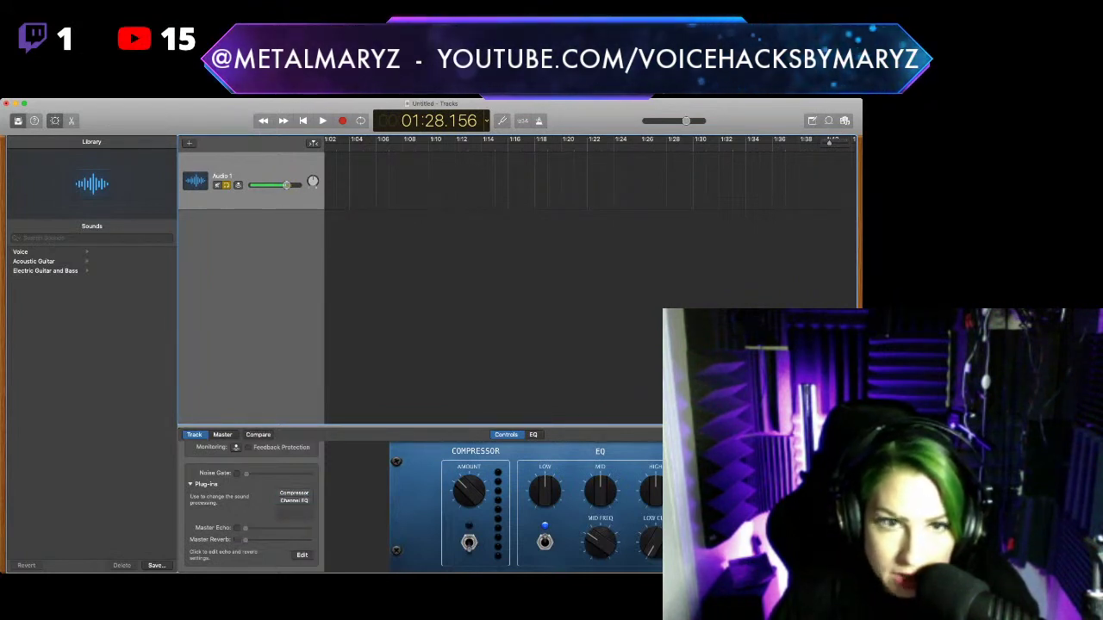
Review Audio 1's recording input and plug-in settings, and turn off the track's solo
scroll(252, 499, down, 1)
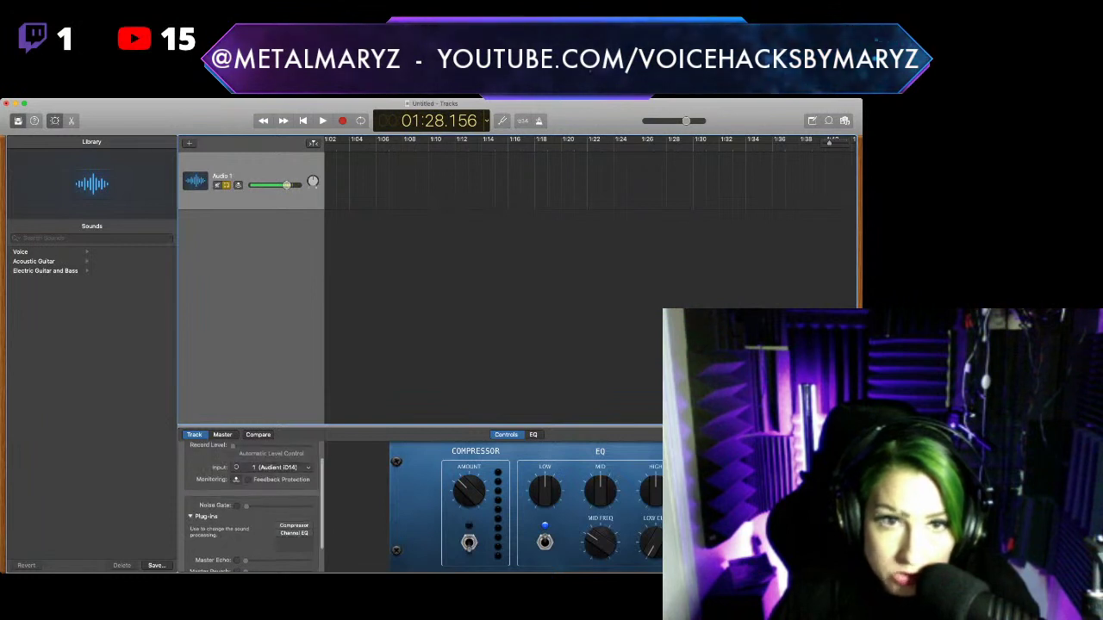
scroll(252, 500, up, 1)
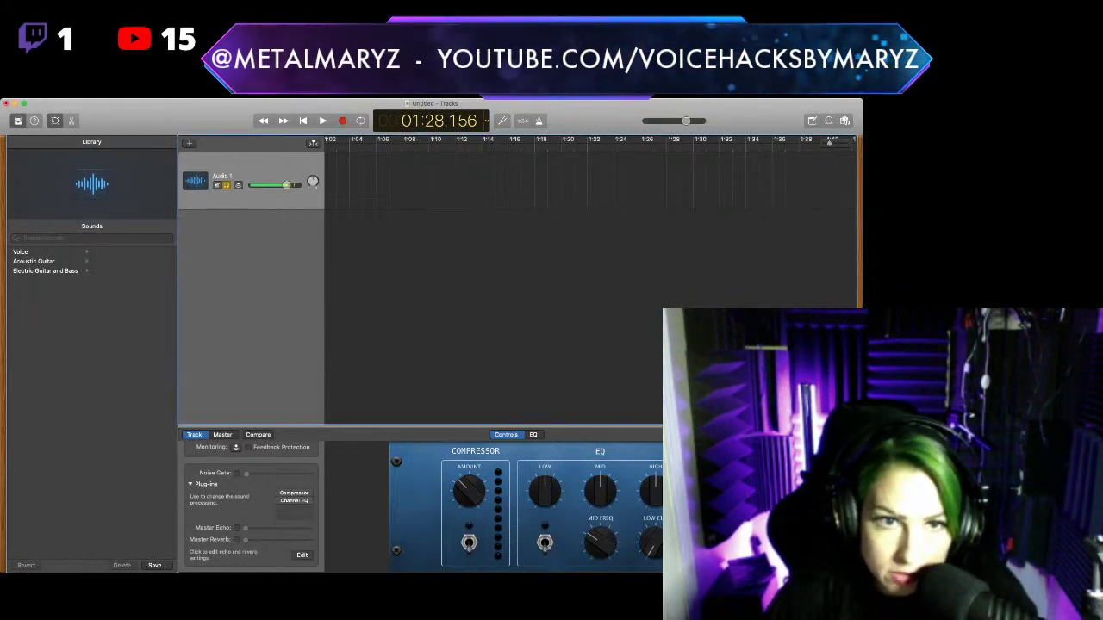
key(s)
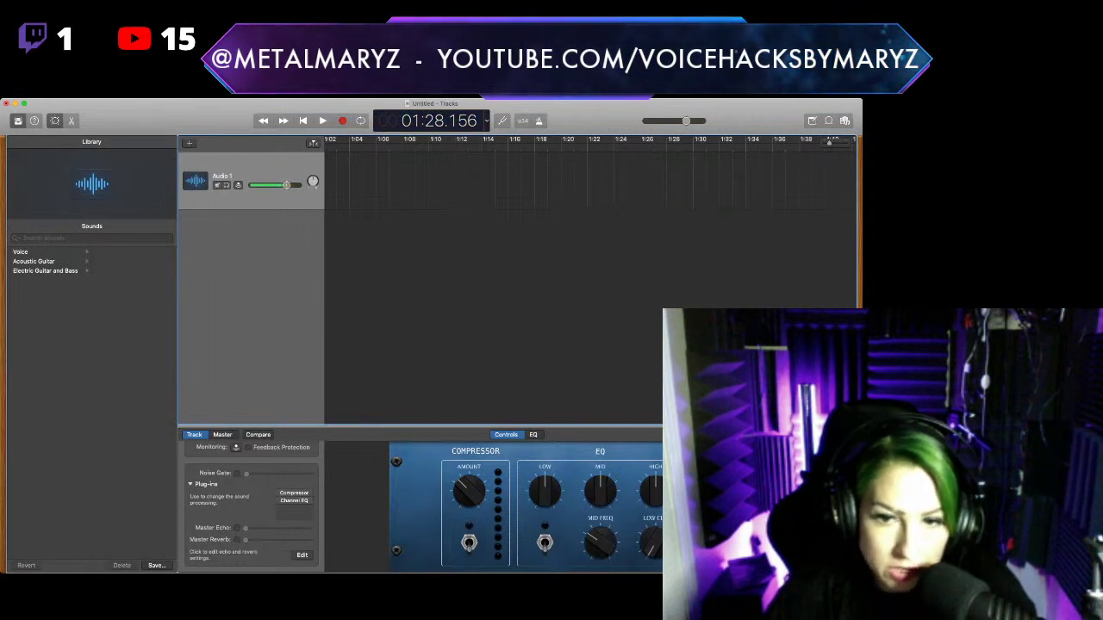